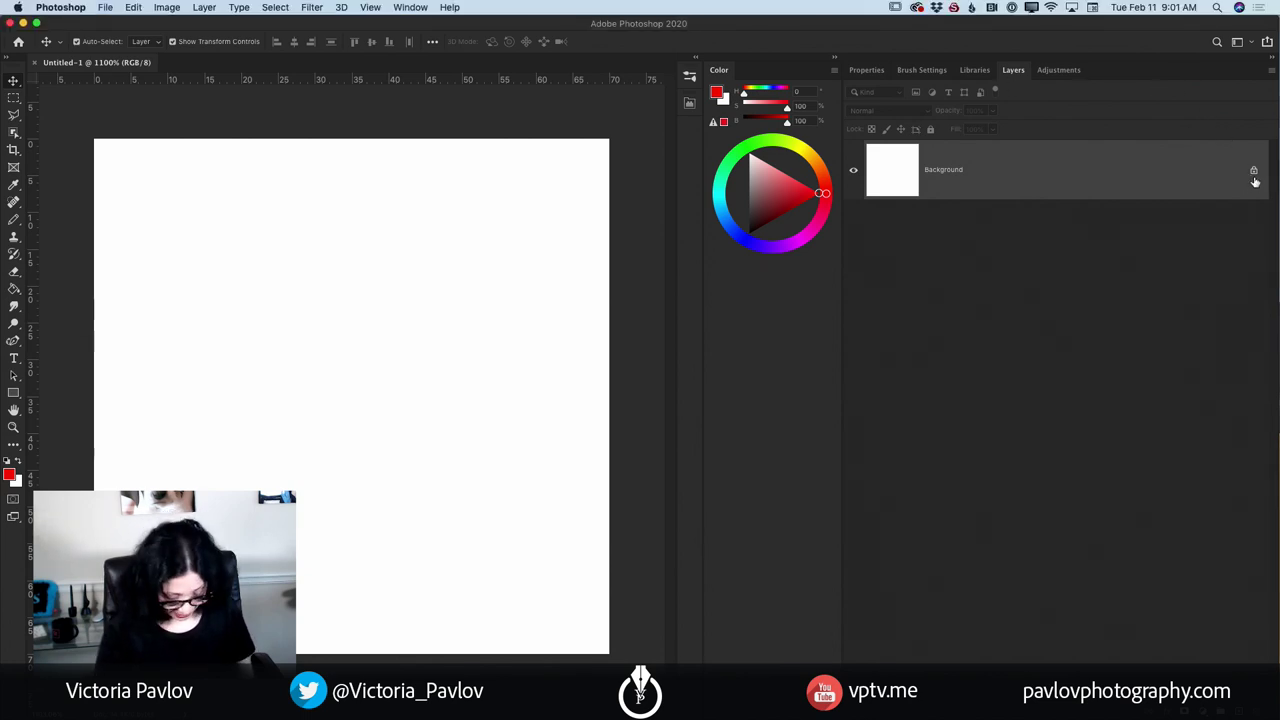
# - Unlock the Background layer and show the grid over the canvas
pyautogui.moveTo(1255, 181)
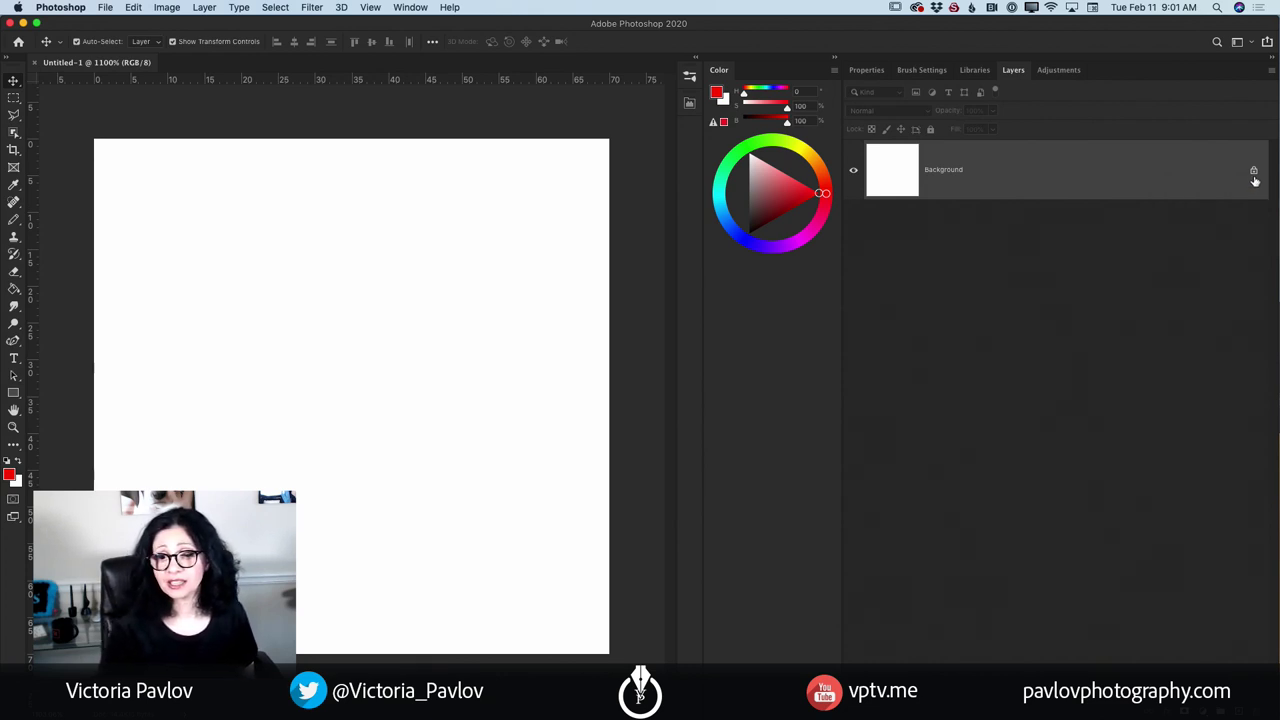
pyautogui.click(1254, 173)
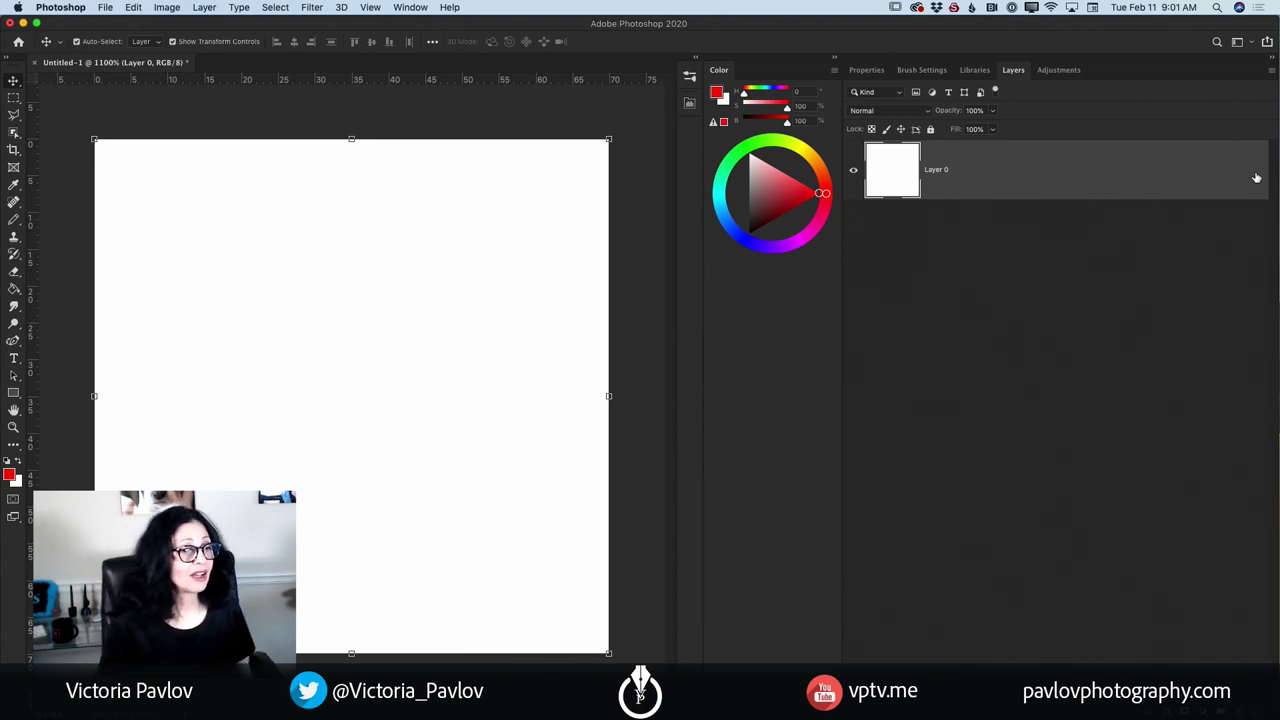
pyautogui.click(370, 8)
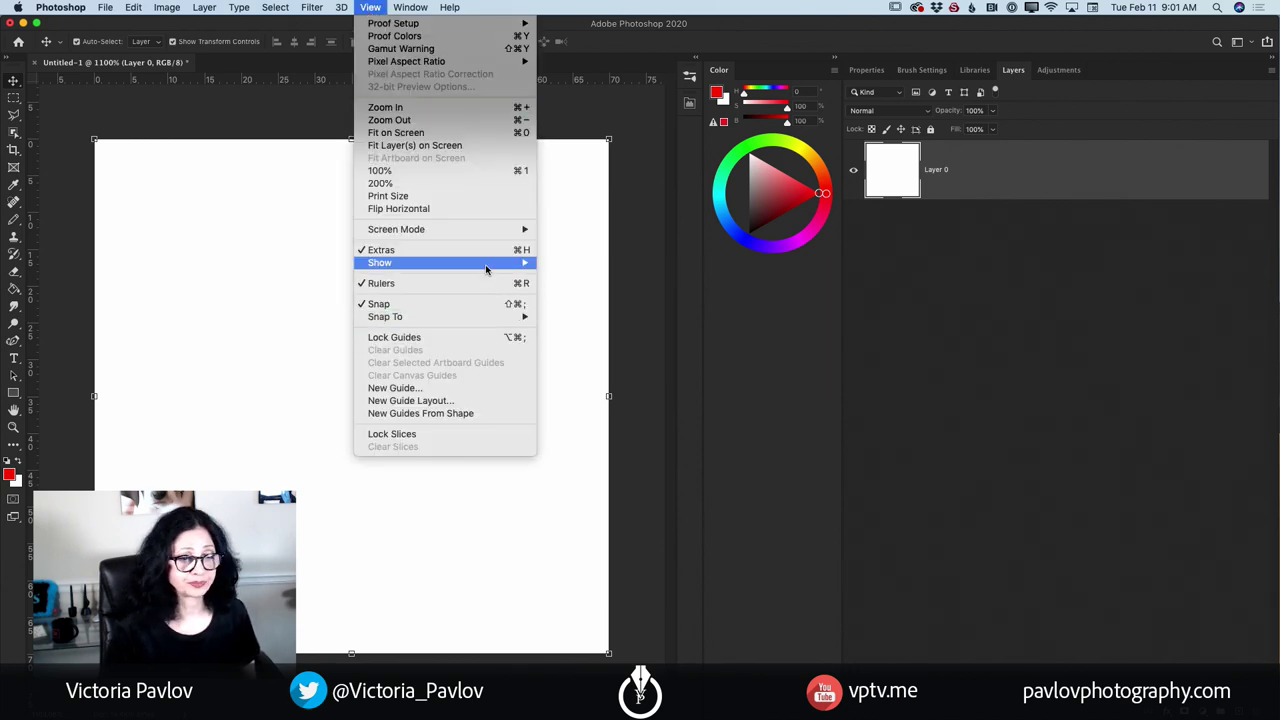
pyautogui.moveTo(485, 264)
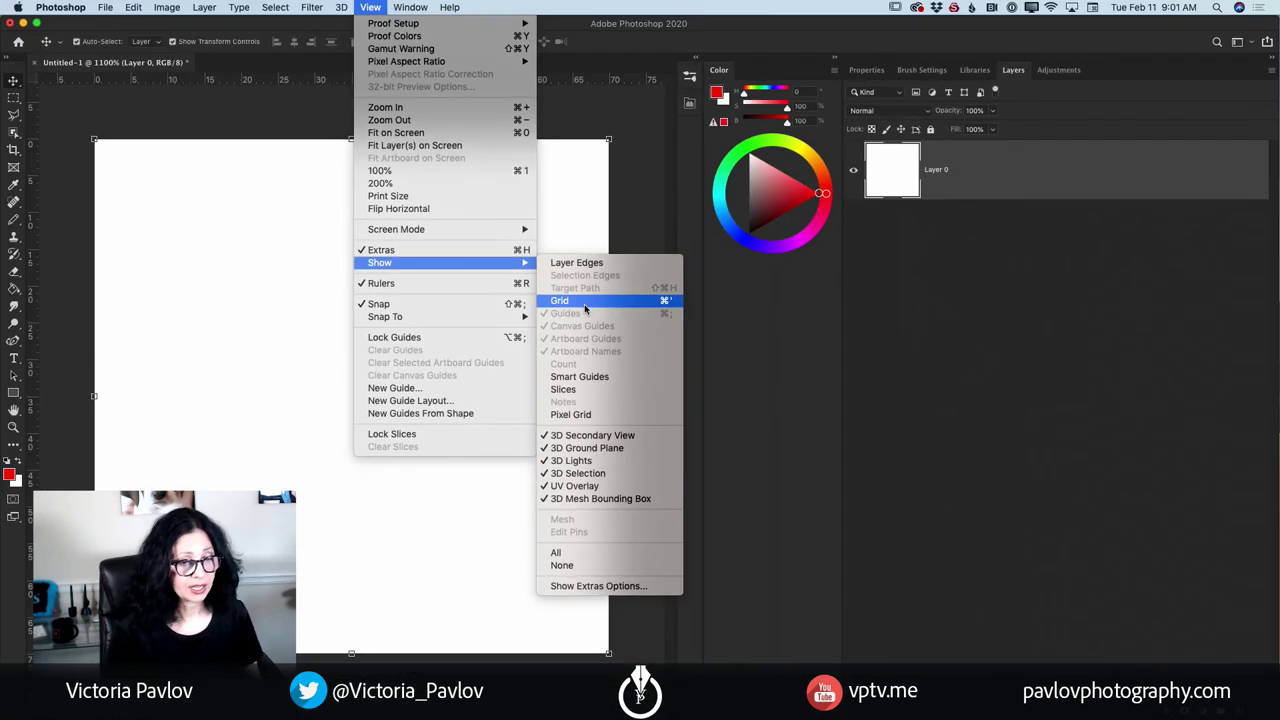
pyautogui.click(558, 303)
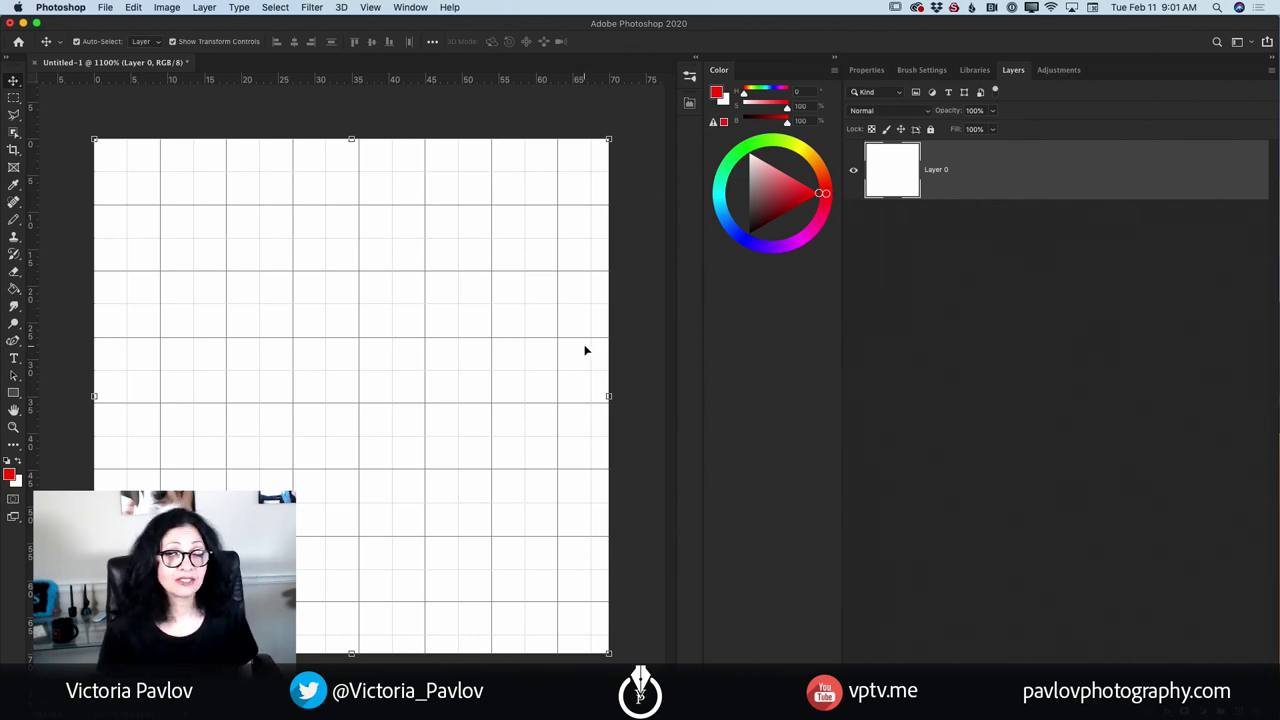
# - Set the grid preferences to a gridline every 1 pixel with 1 subdivision
pyautogui.click(54, 8)
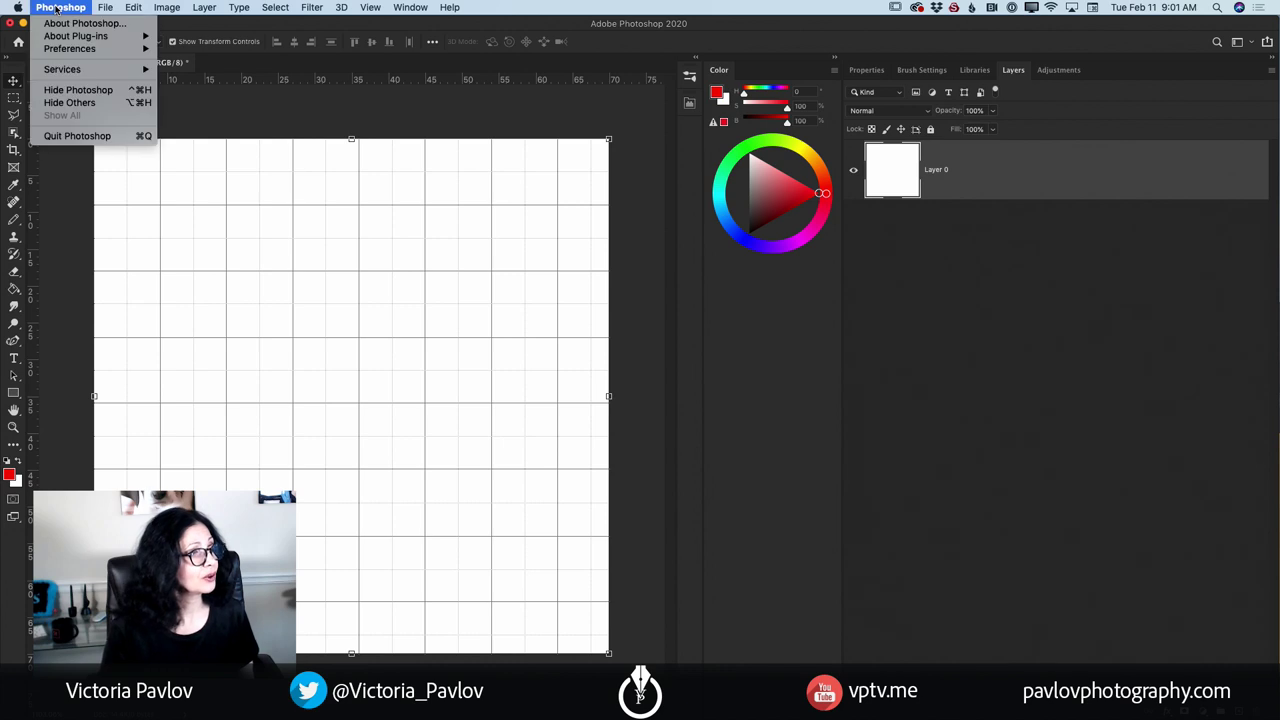
pyautogui.moveTo(91, 52)
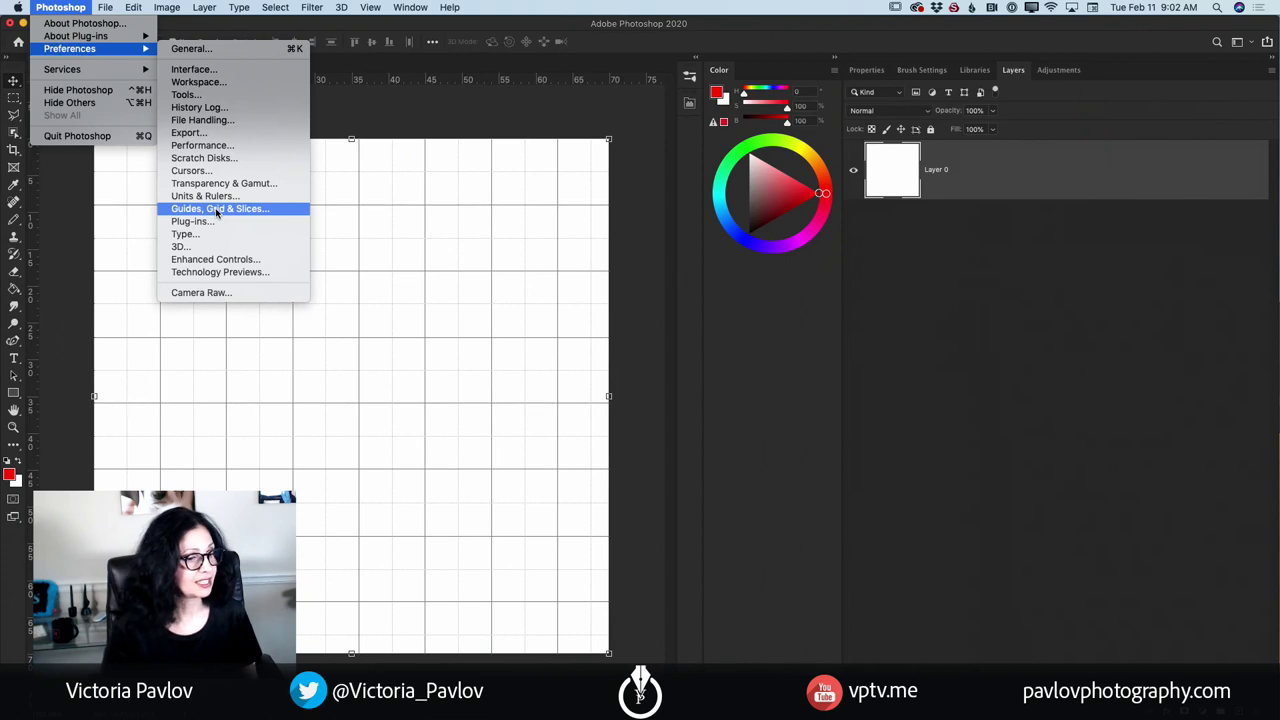
pyautogui.click(216, 212)
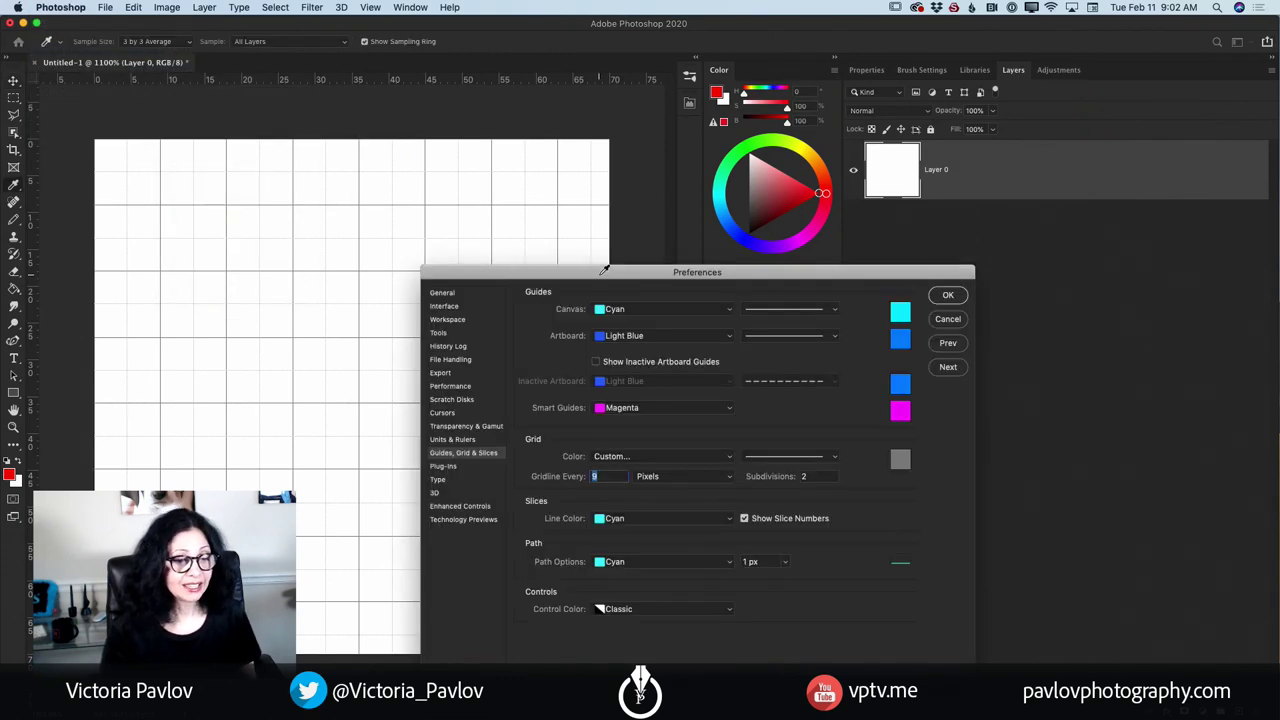
pyautogui.moveTo(605, 270); pyautogui.dragTo(411, 231)
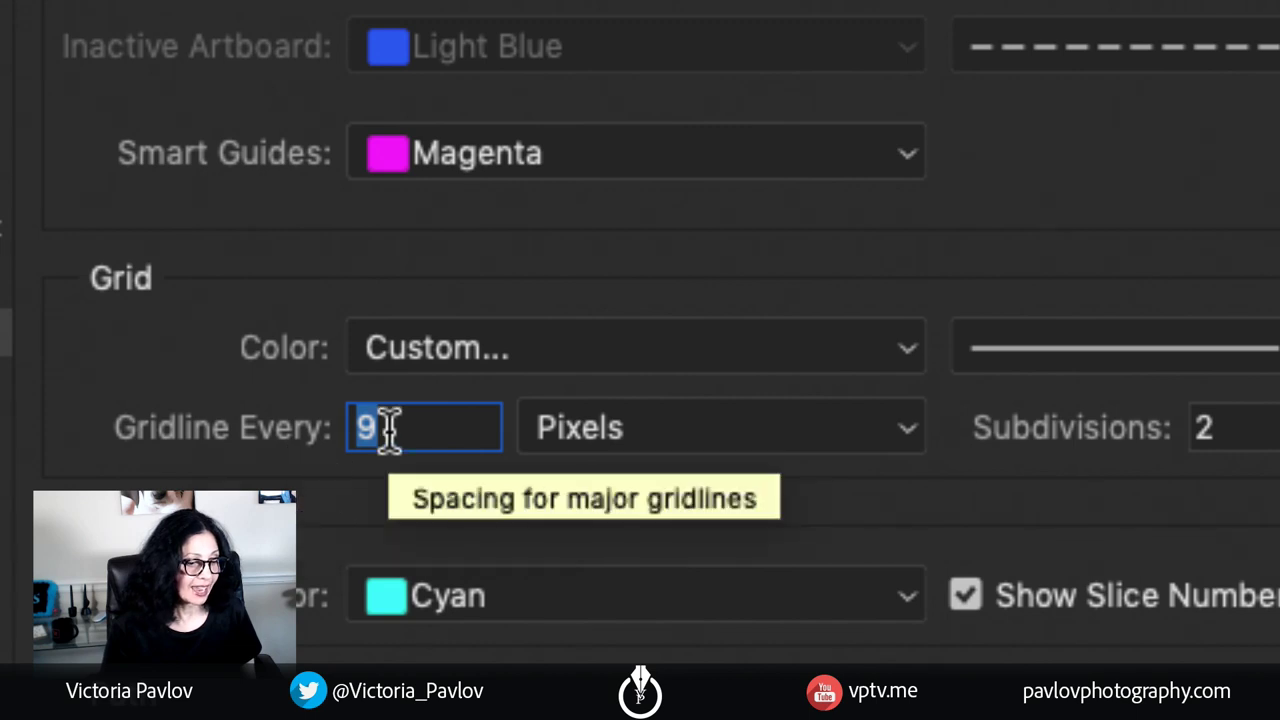
pyautogui.write('1')
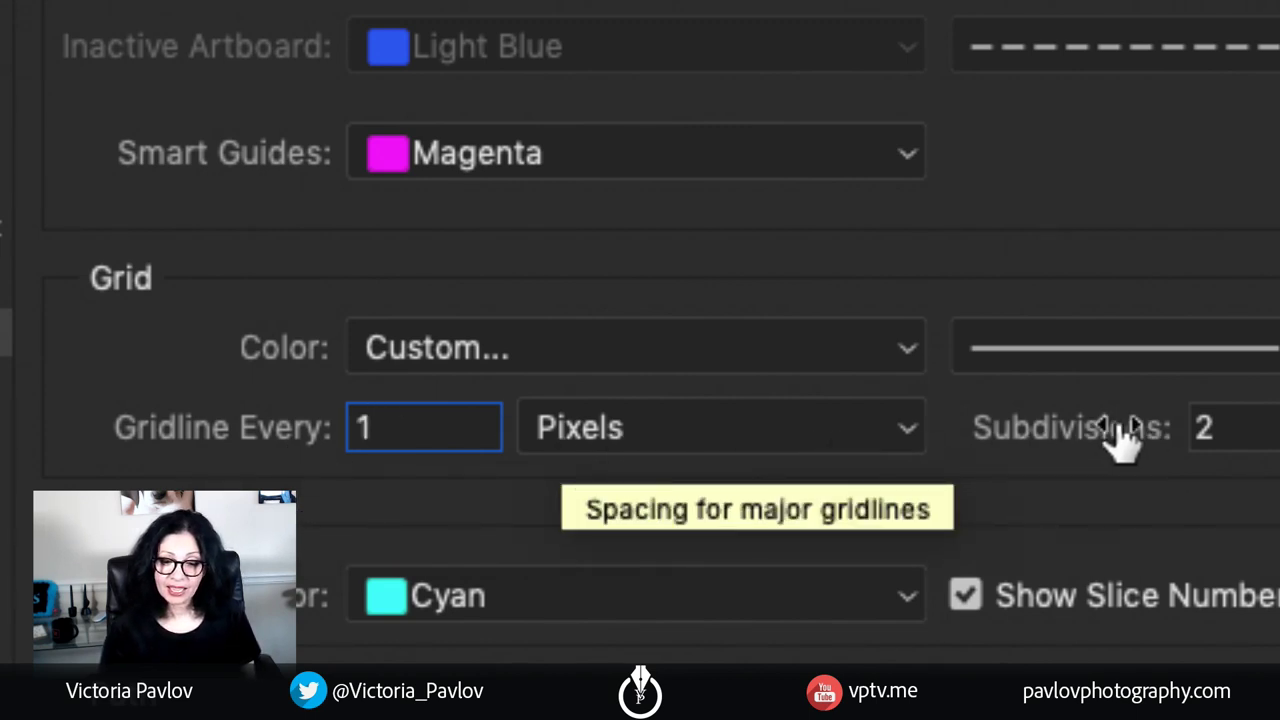
pyautogui.moveTo(1232, 427); pyautogui.dragTo(1198, 427)
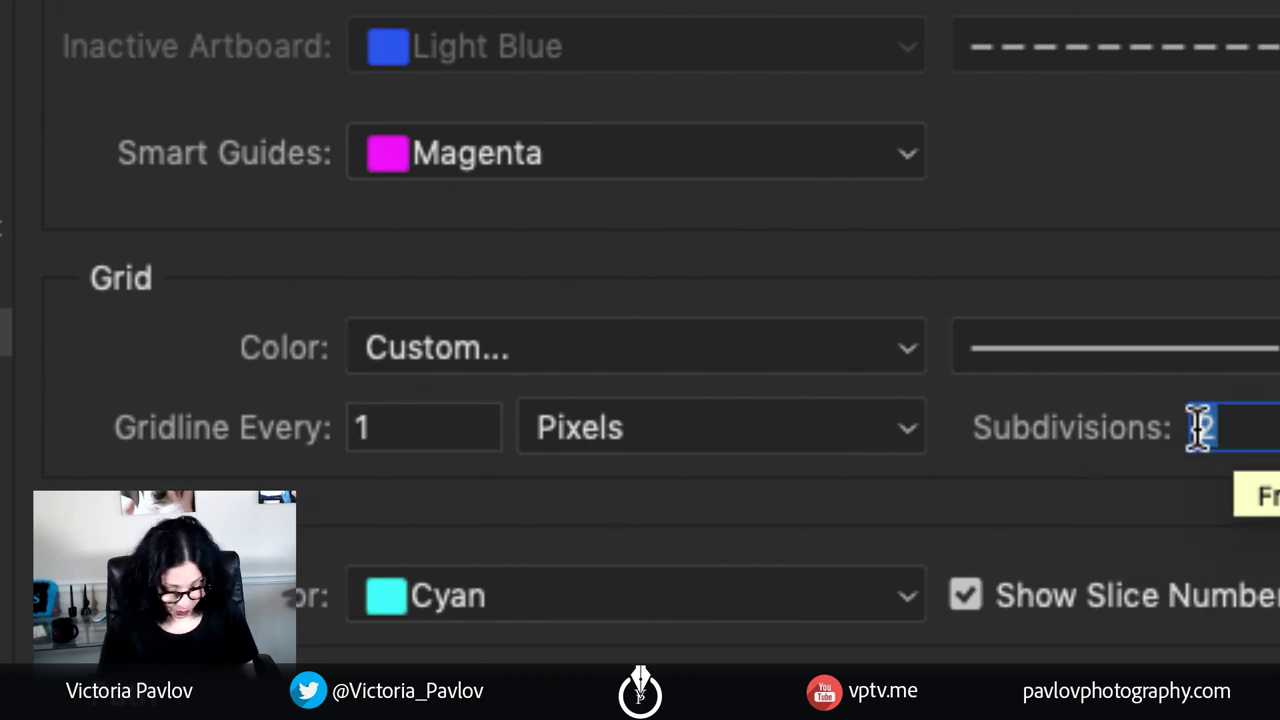
pyautogui.write('1')
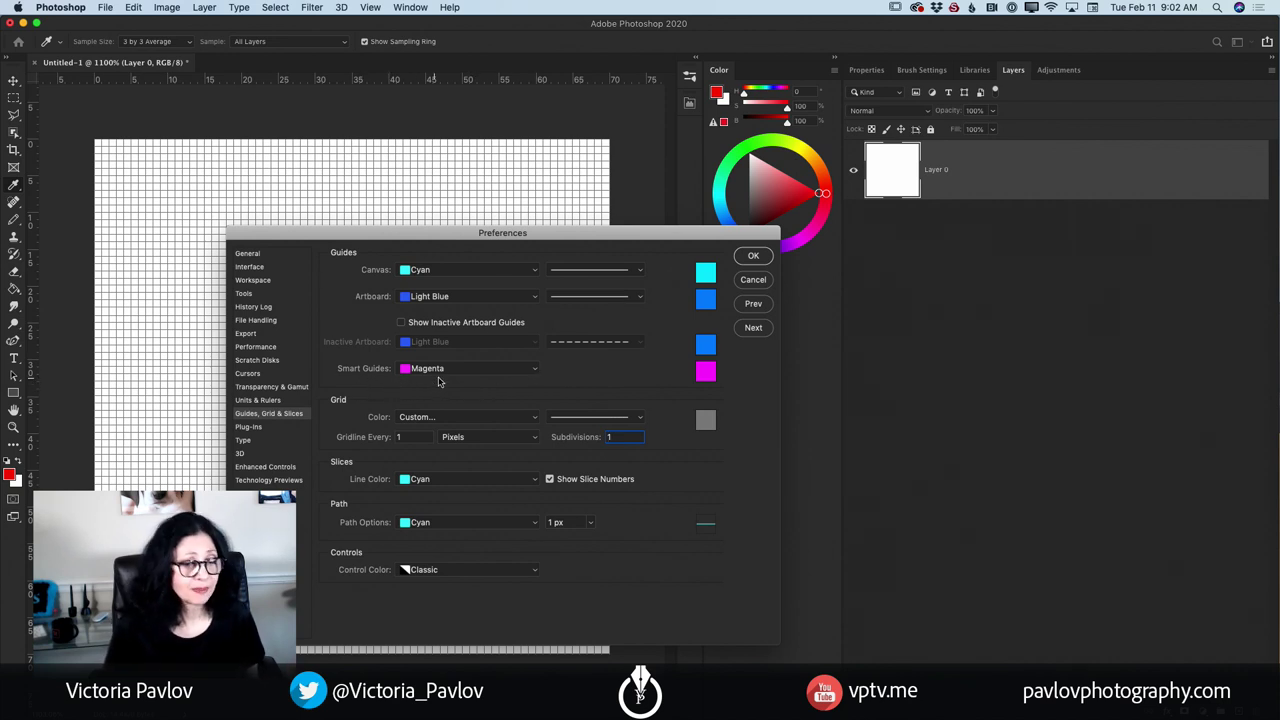
# - Switch the smart guides color to Custom without picking a new color, and apply the preferences
pyautogui.click(534, 370)
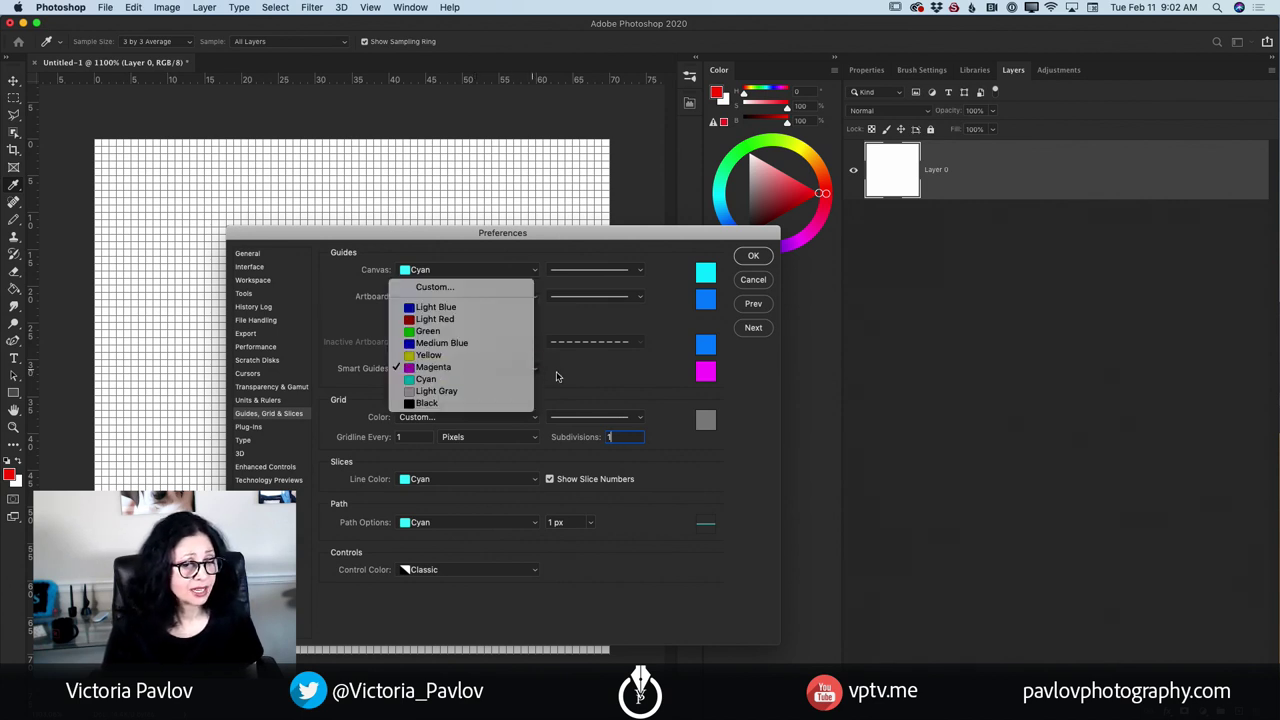
pyautogui.click(560, 376)
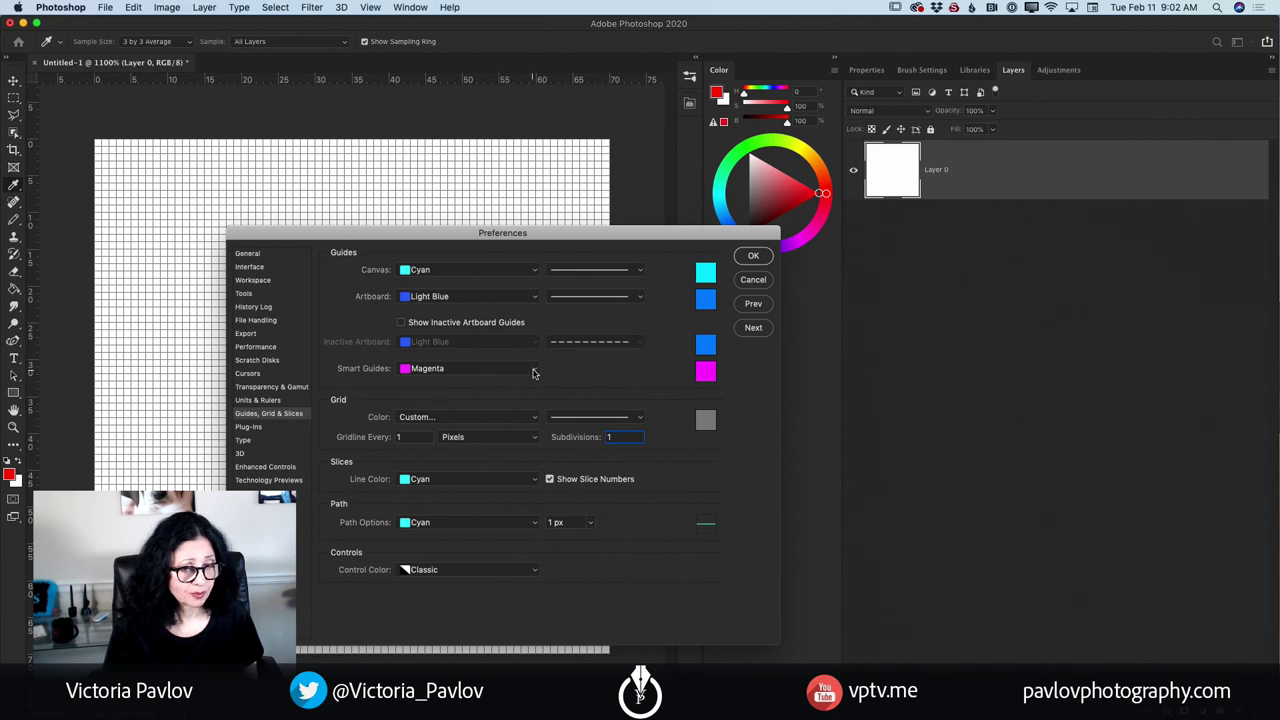
pyautogui.click(534, 371)
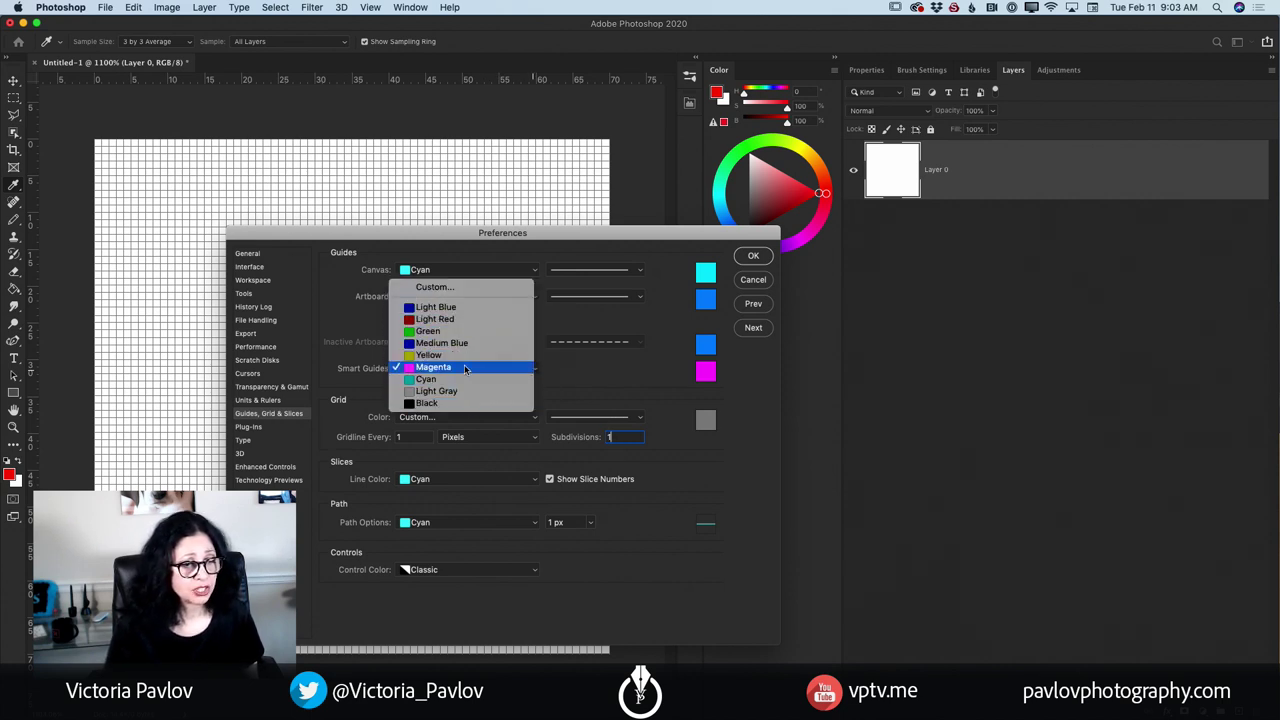
pyautogui.click(453, 288)
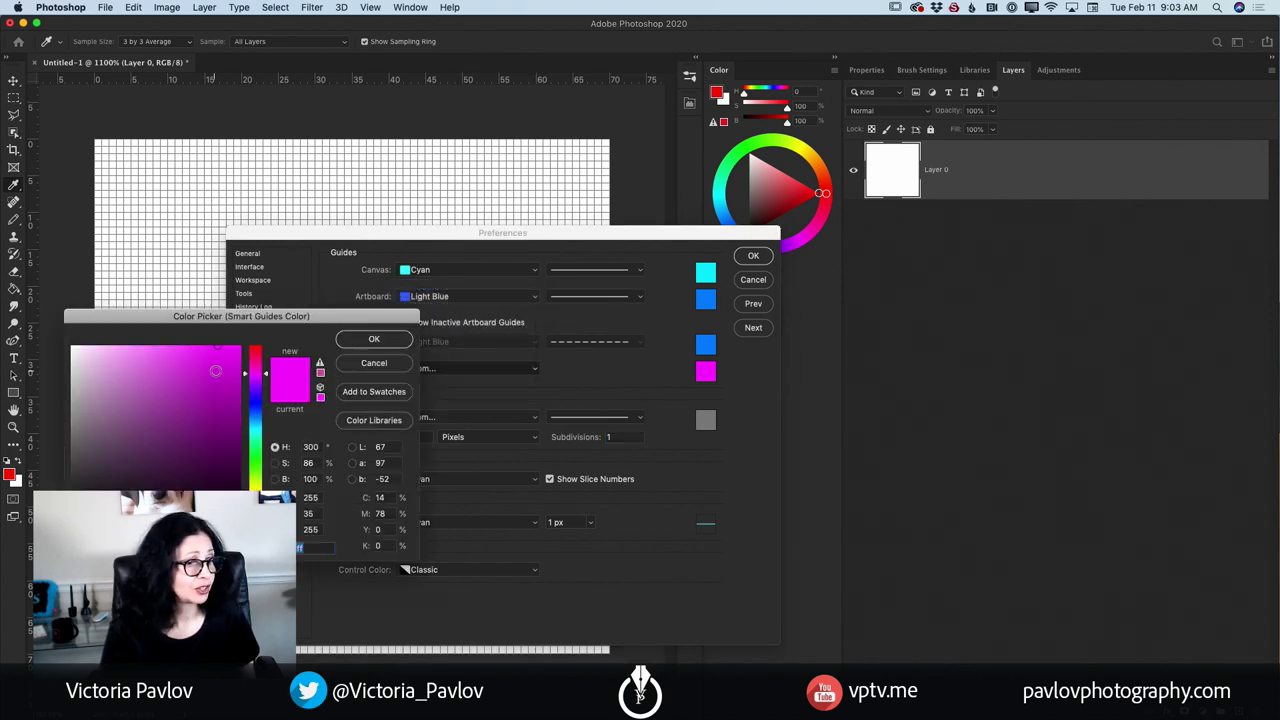
pyautogui.click(400, 363)
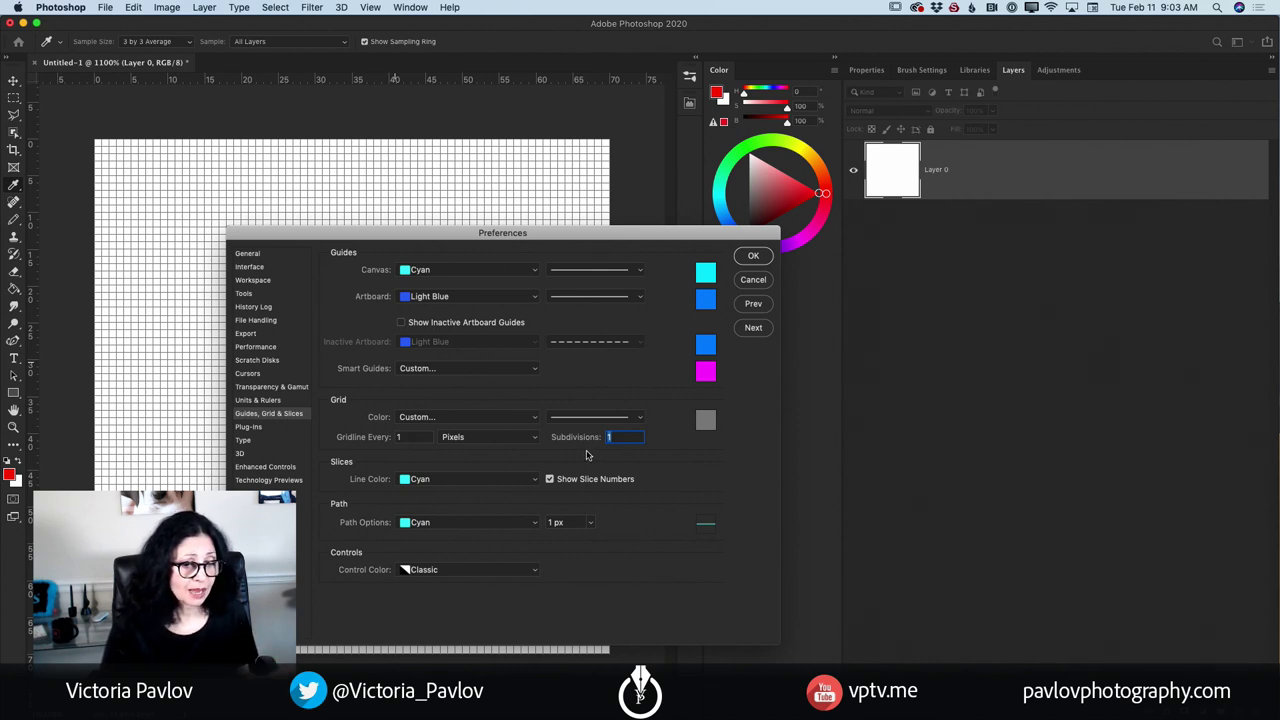
pyautogui.click(755, 257)
pyautogui.press('v')
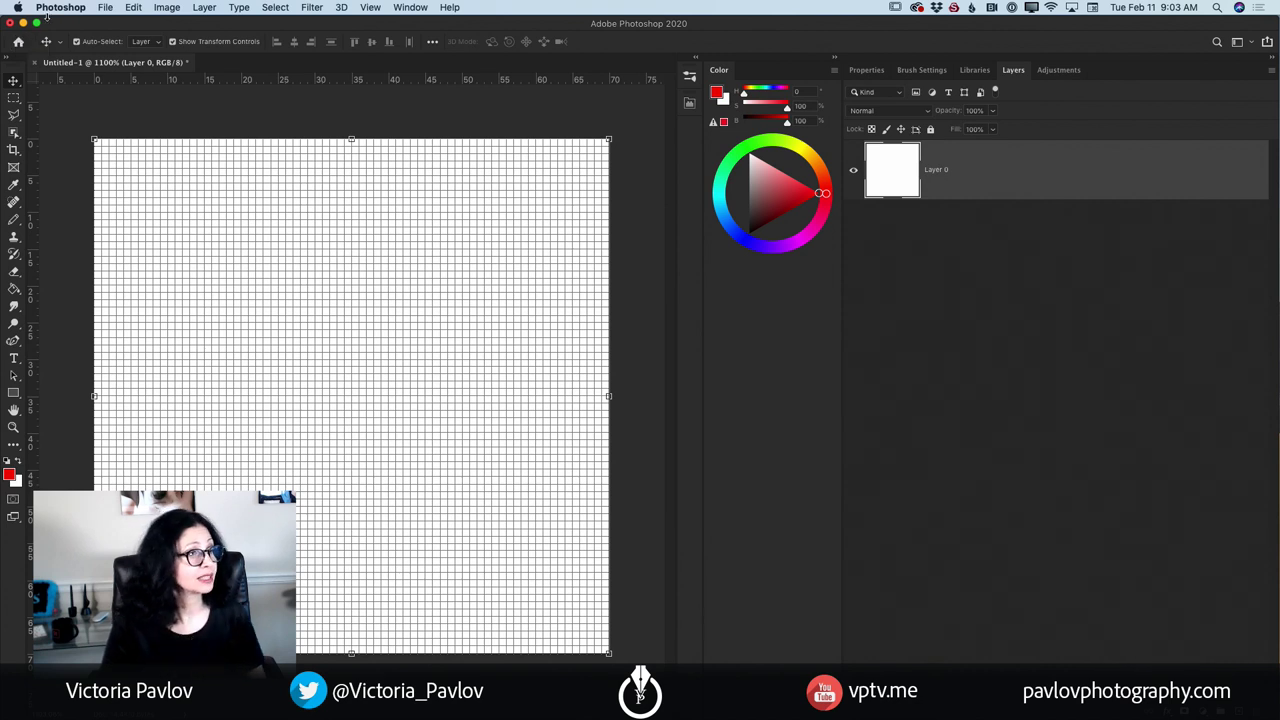
# - Choose Nearest Neighbor (preserve hard edges) as the image interpolation in the general preferences and apply it
pyautogui.click(58, 7)
pyautogui.moveTo(88, 53)
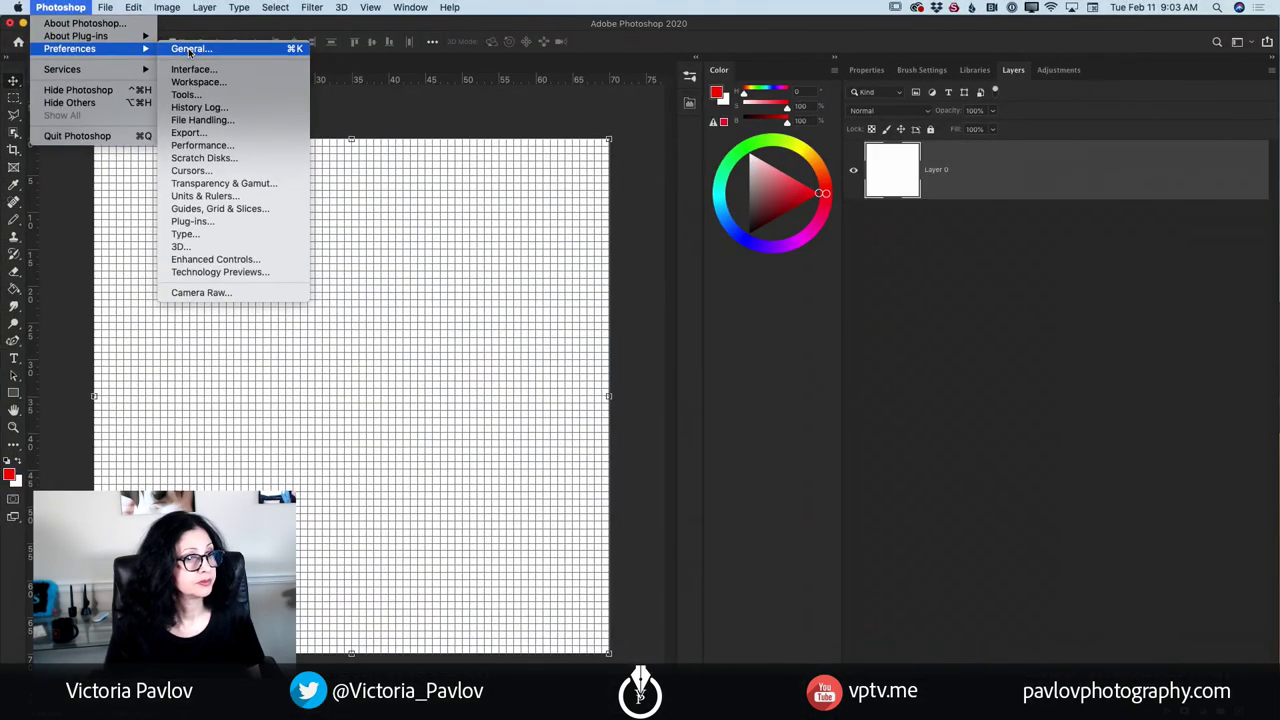
pyautogui.click(188, 48)
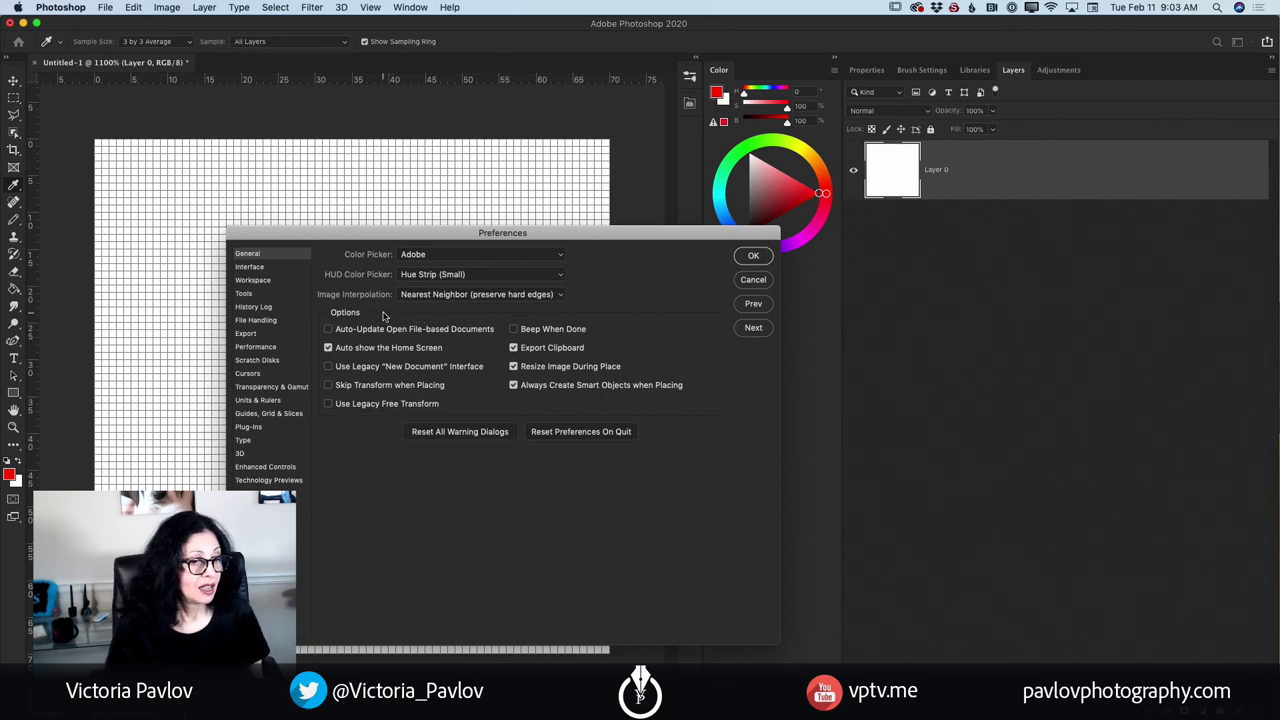
pyautogui.click(558, 295)
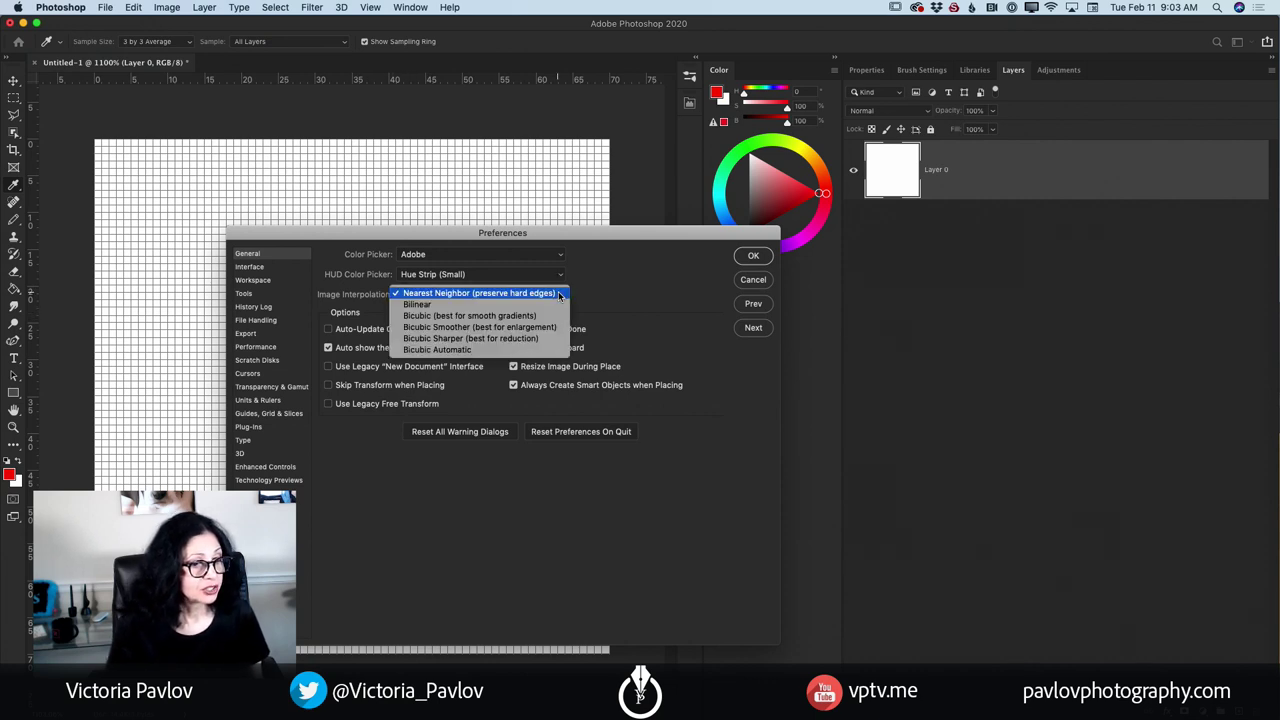
pyautogui.click(372, 311)
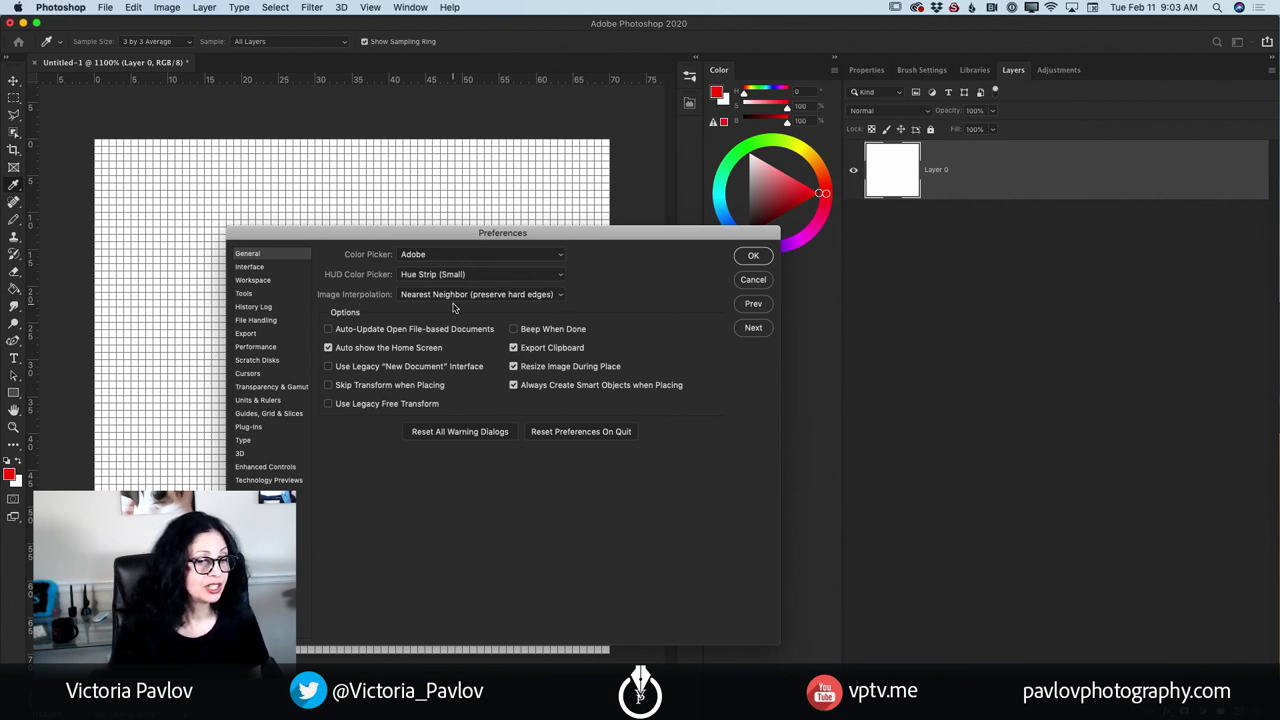
pyautogui.click(559, 297)
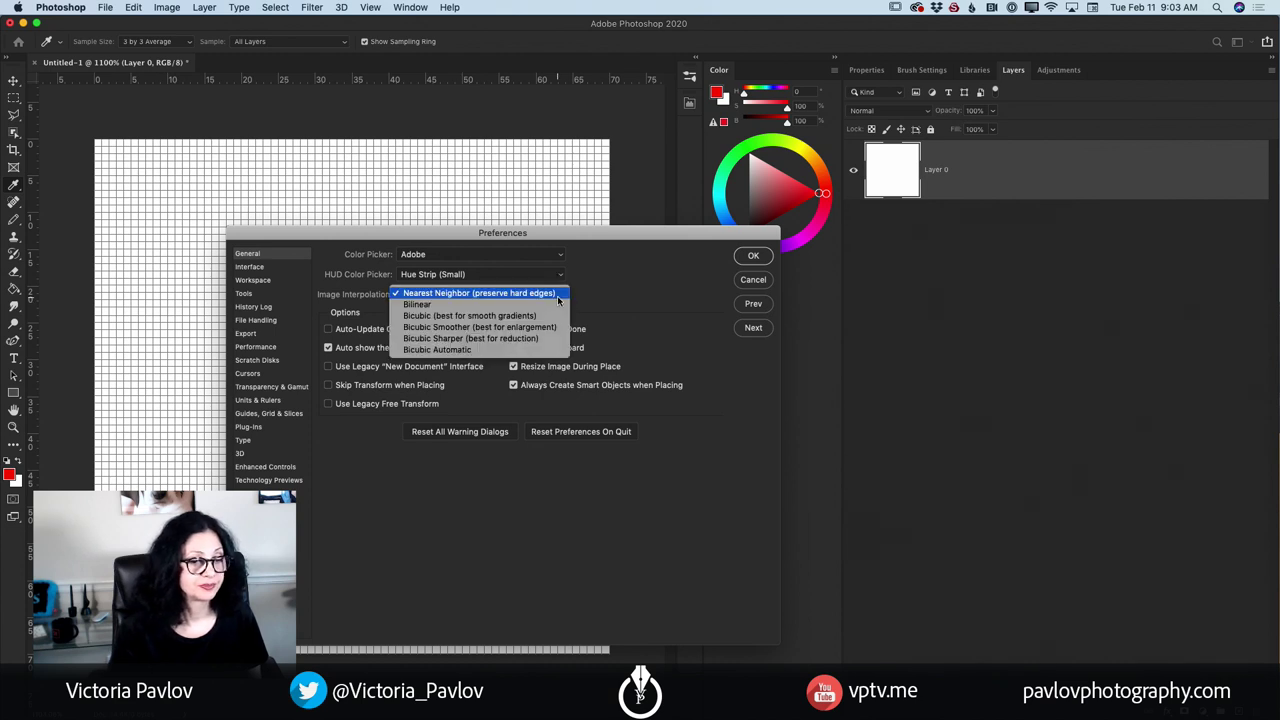
pyautogui.click(558, 298)
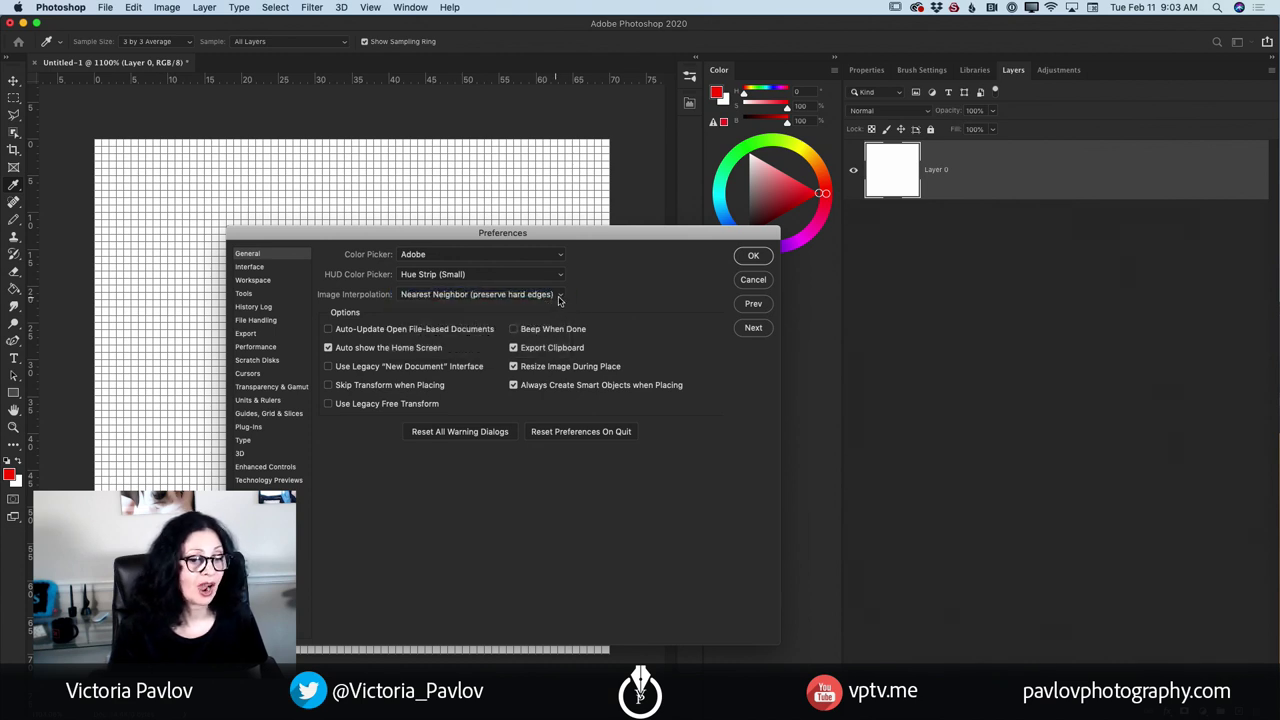
pyautogui.click(565, 298)
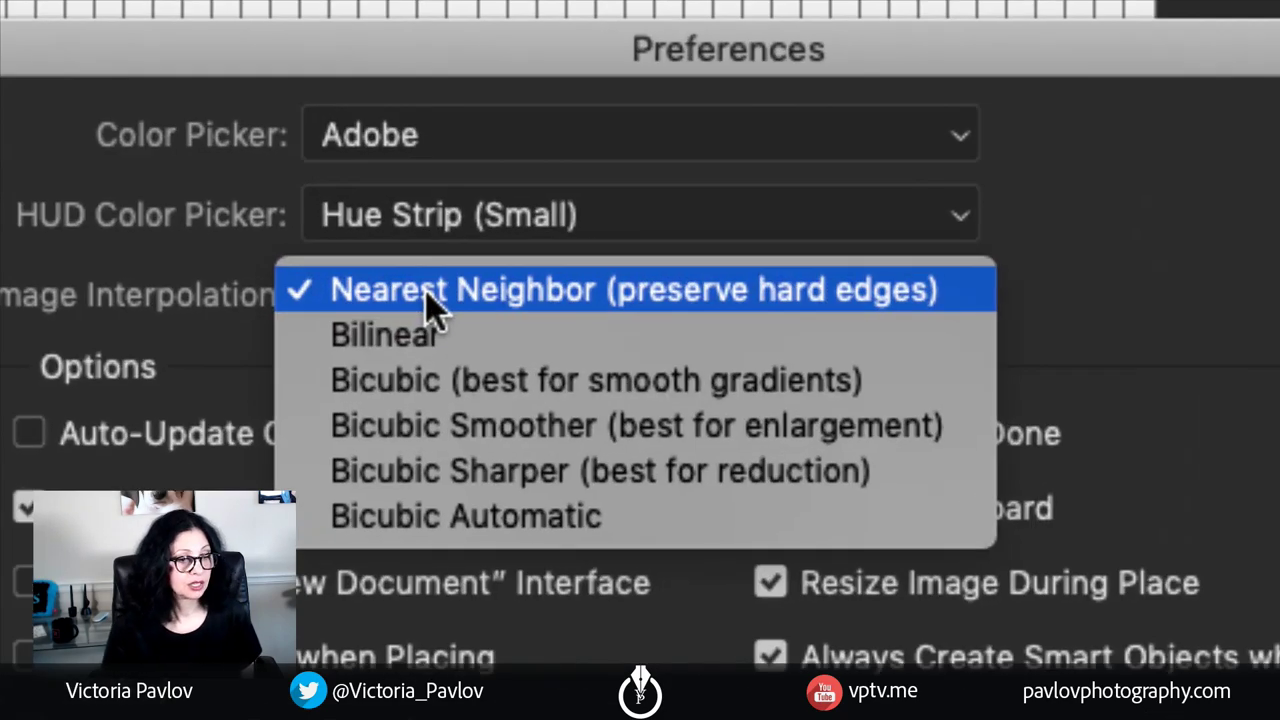
pyautogui.click(428, 296)
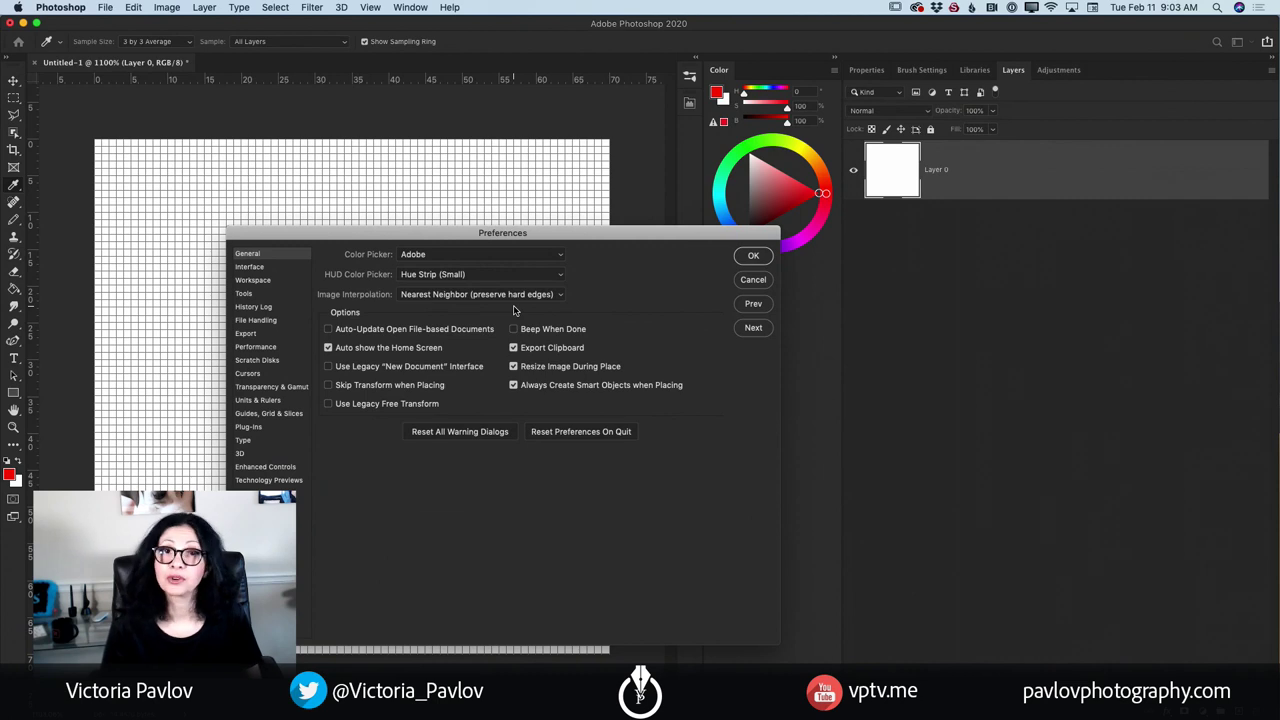
pyautogui.click(754, 258)
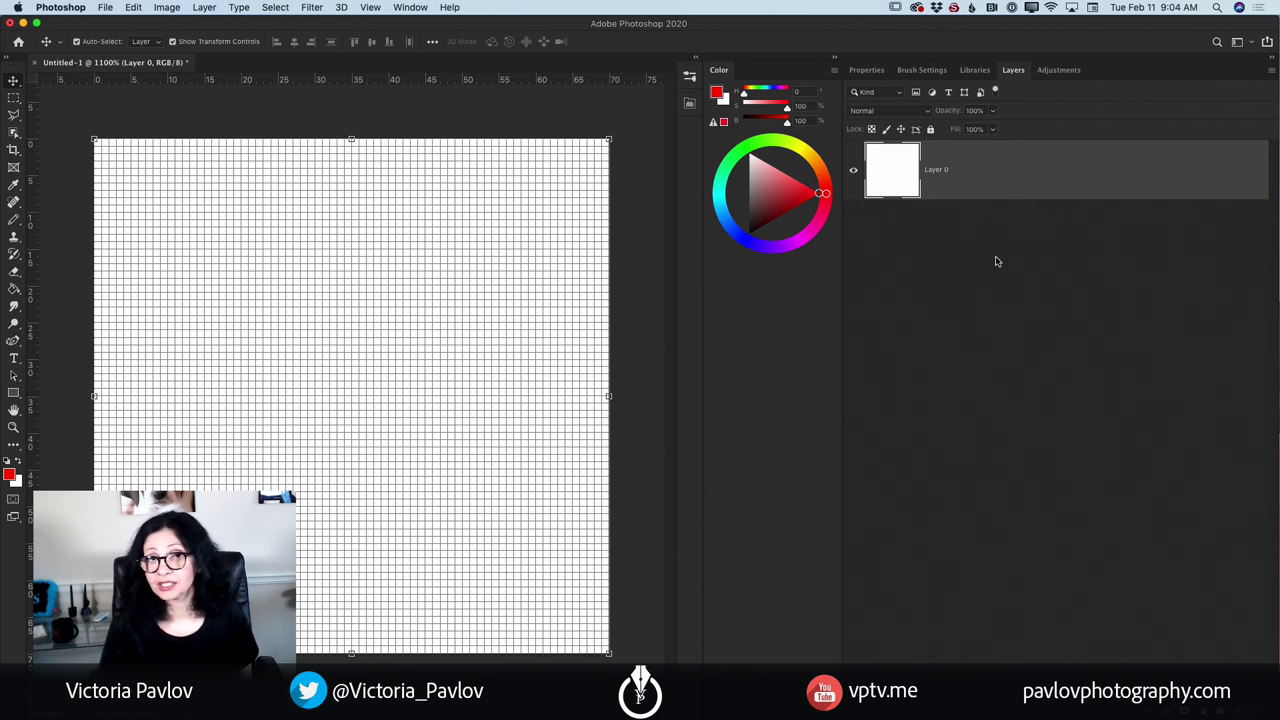
# - Add a new blank layer above Layer 0 and activate the Pencil Tool
pyautogui.press('super+alt+shift+n')
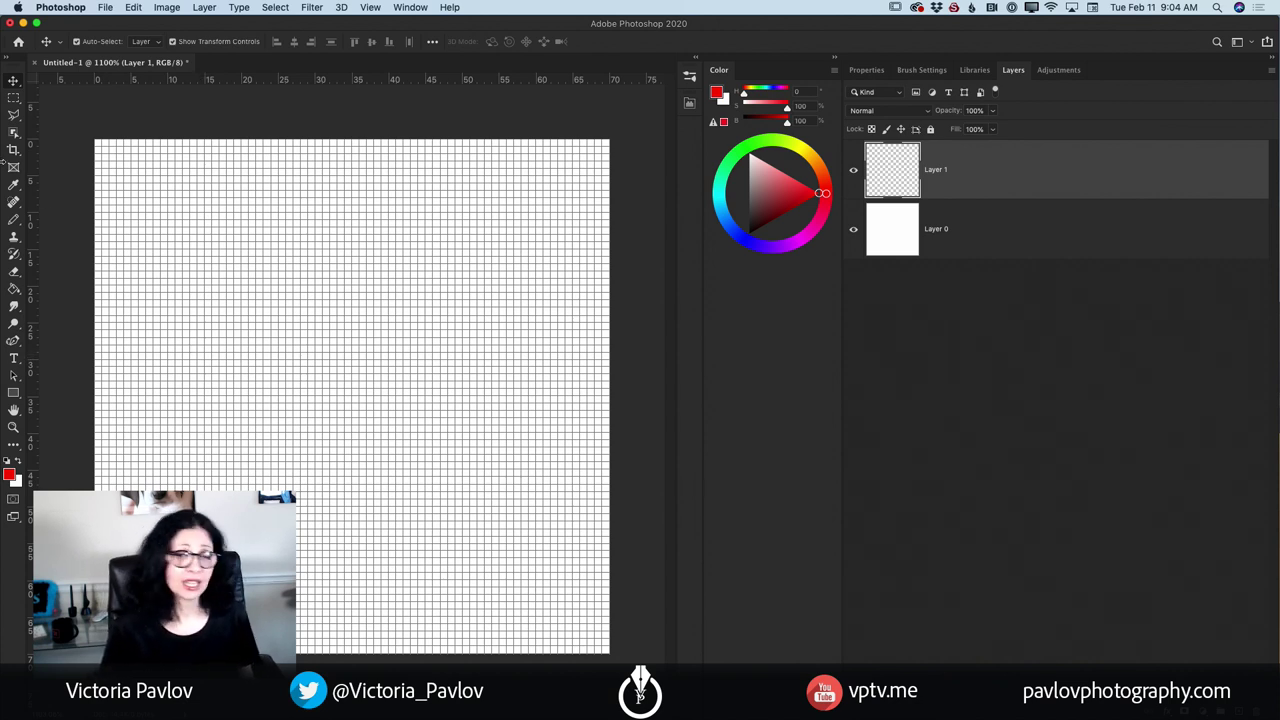
pyautogui.click(14, 220)
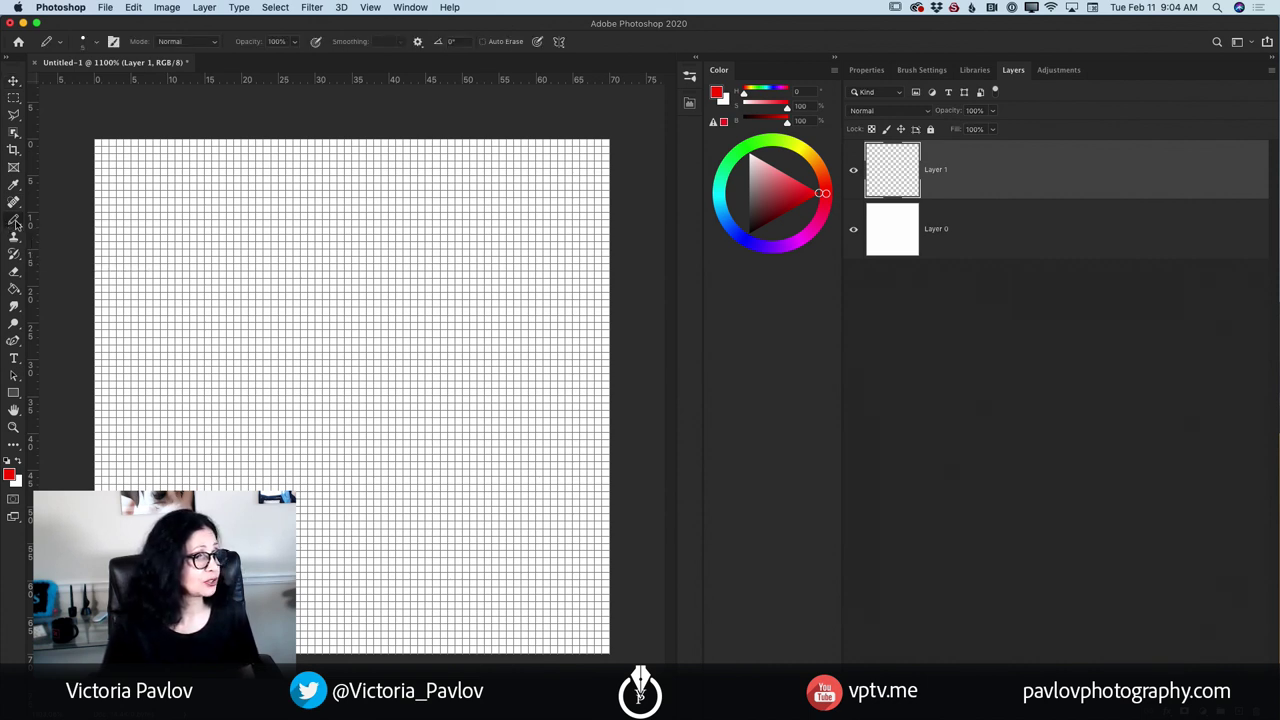
pyautogui.click(21, 227)
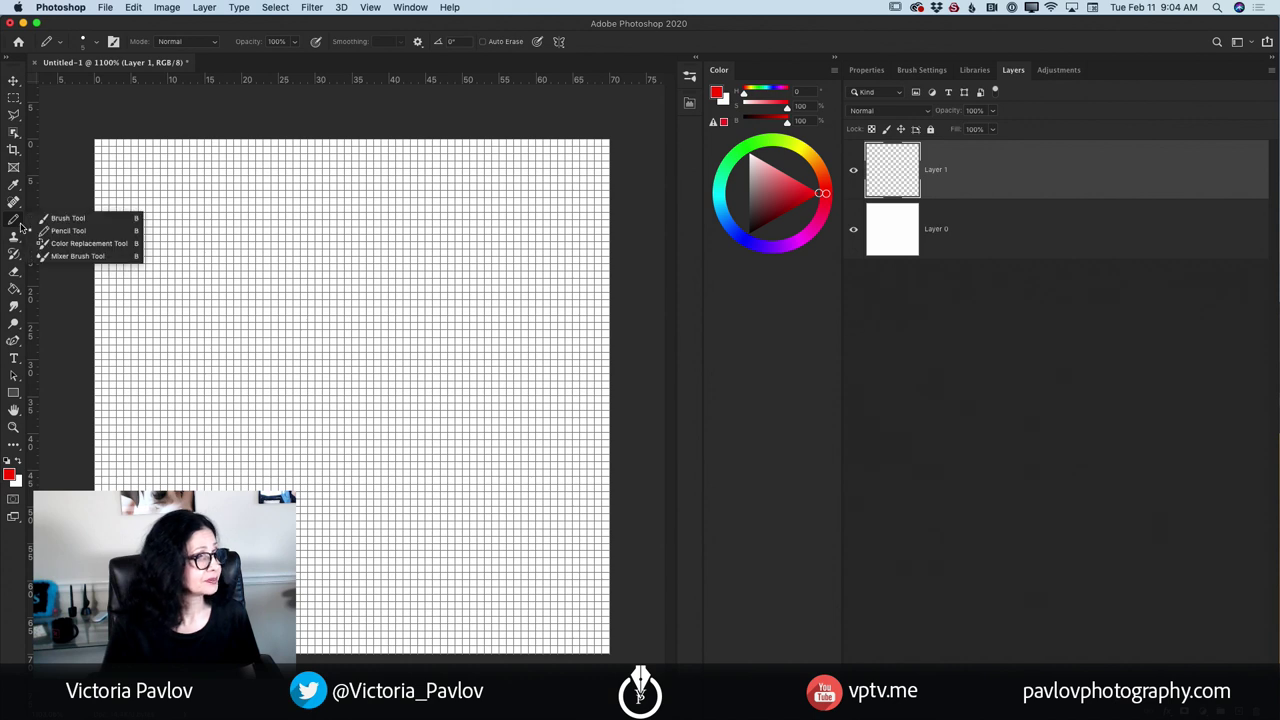
pyautogui.click(60, 231)
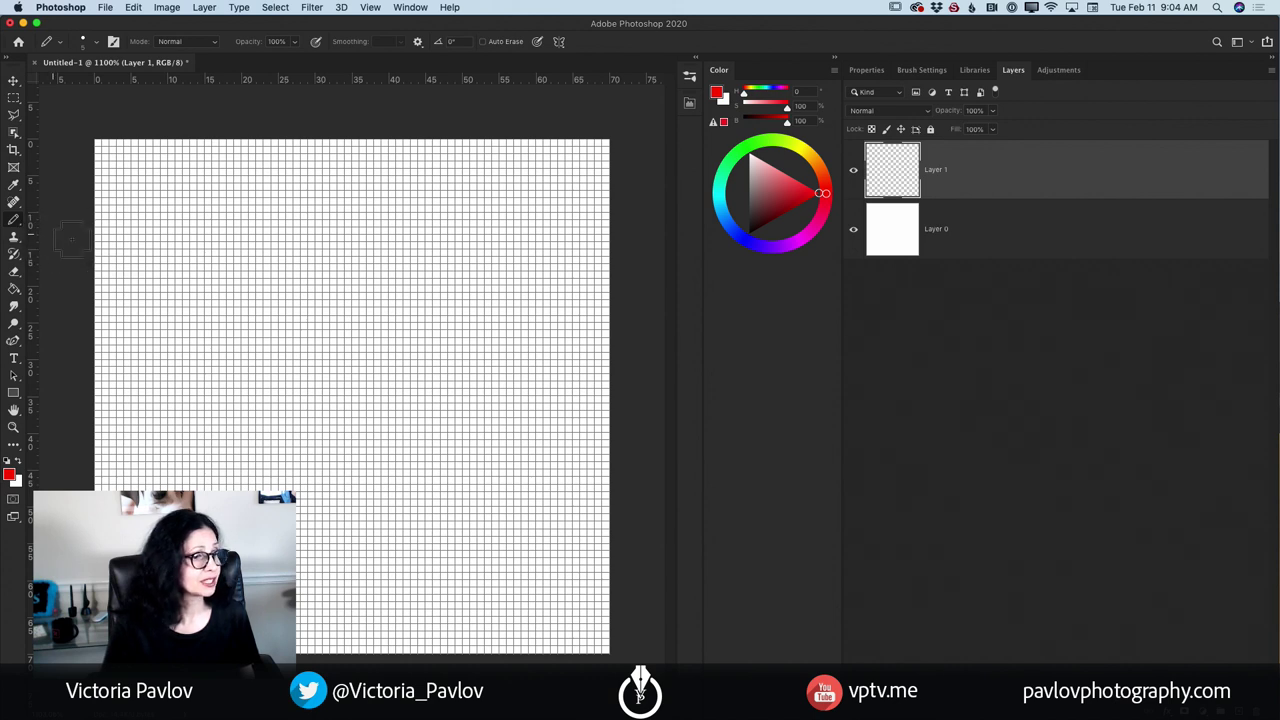
# - Reduce the Pencil Tool's brush size to 1 pixel, matching a single grid cell
pyautogui.click(688, 80)
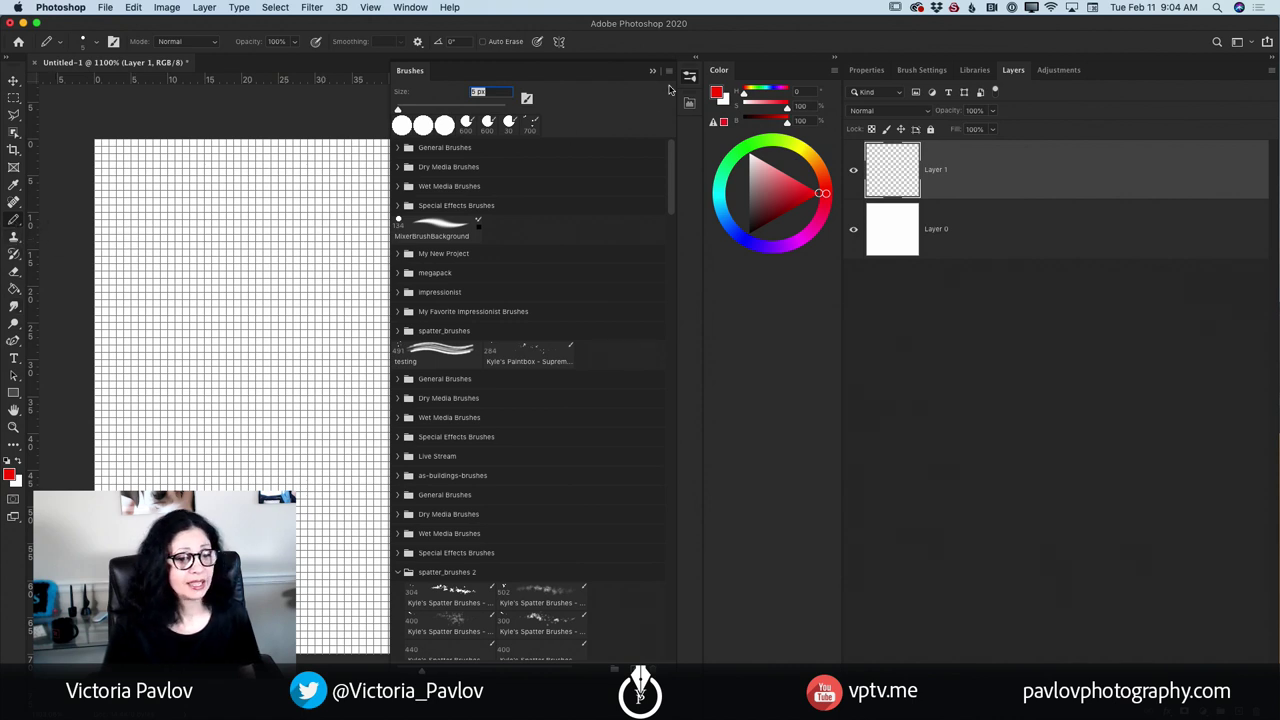
pyautogui.click(652, 74)
pyautogui.click(13, 427)
pyautogui.click(291, 375)
pyautogui.moveTo(305, 380); pyautogui.dragTo(291, 371)
pyautogui.click(13, 219)
pyautogui.press('[')
pyautogui.press('[')
pyautogui.press('[')
pyautogui.press('[')
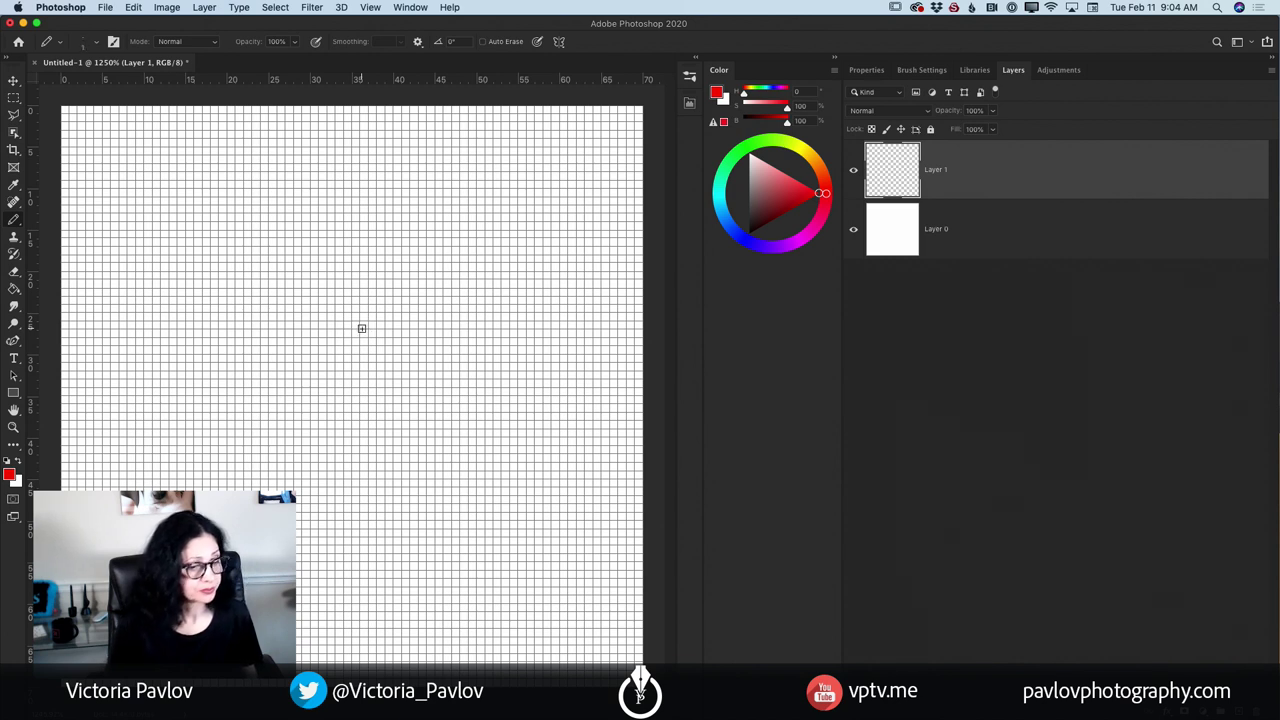
pyautogui.press(']')
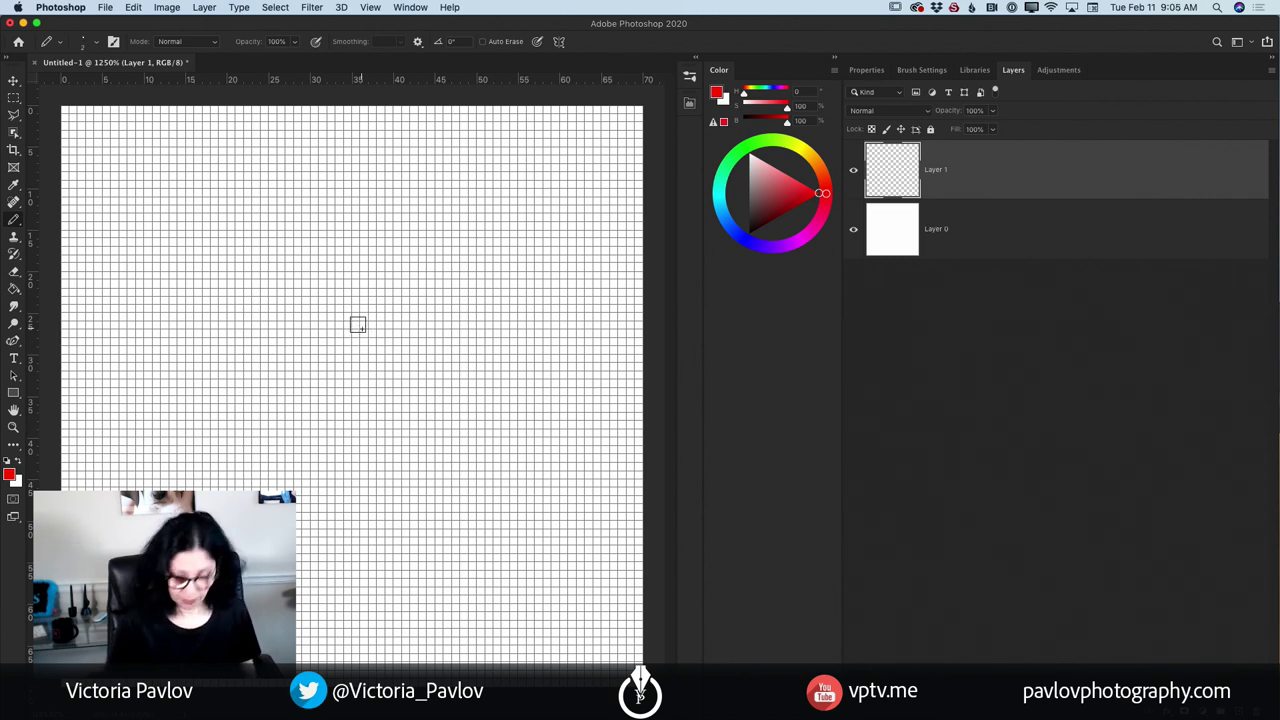
pyautogui.press('[')
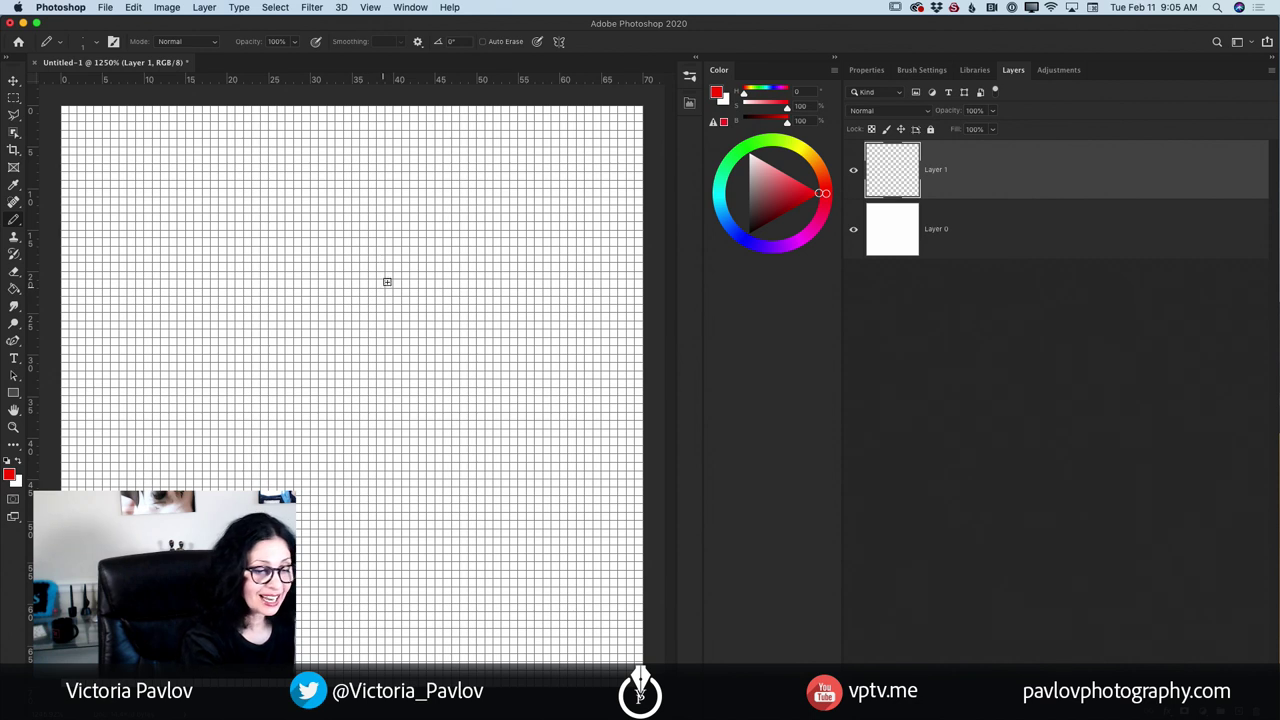
# - Draw the right half of a red heart outline on Layer 1, and flip a duplicate of that layer horizontally
pyautogui.moveTo(348, 284)
pyautogui.mouseDown()
pyautogui.moveTo(406, 253)
pyautogui.moveTo(461, 258)
pyautogui.moveTo(490, 272)
pyautogui.moveTo(506, 302)
pyautogui.moveTo(465, 414)
pyautogui.moveTo(354, 512)
pyautogui.mouseUp()
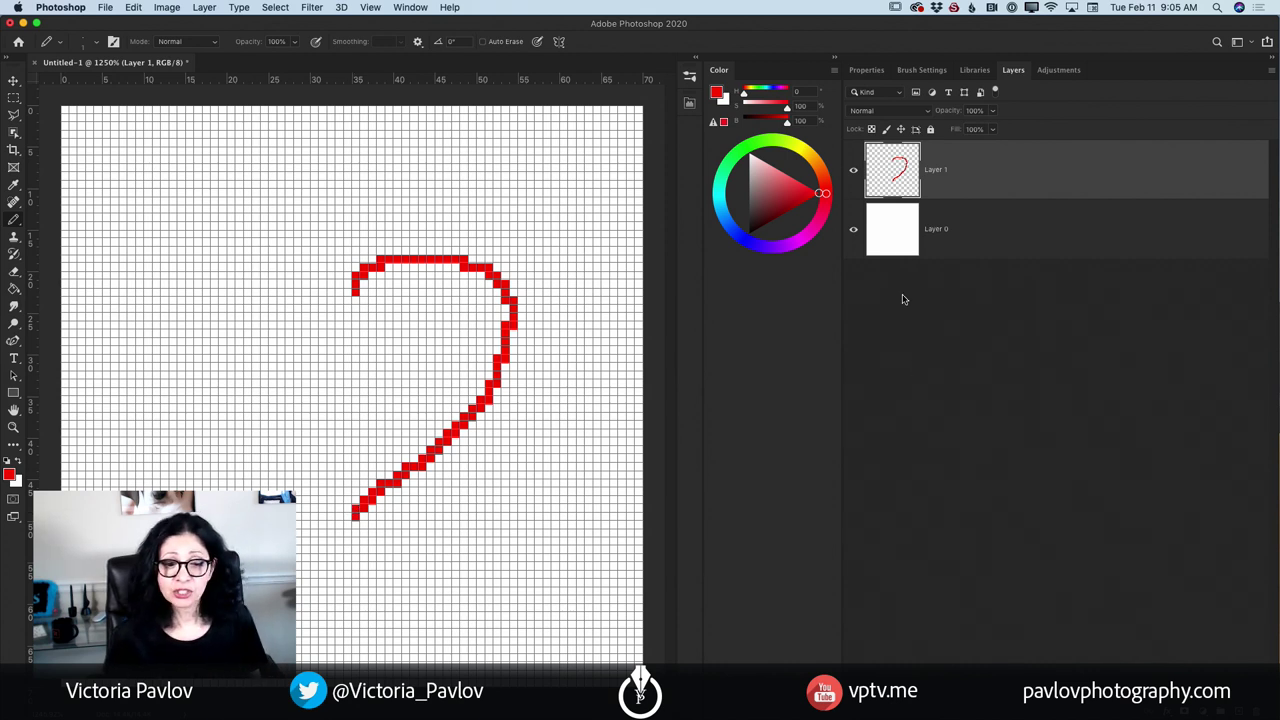
pyautogui.moveTo(1062, 185); pyautogui.dragTo(1090, 690)
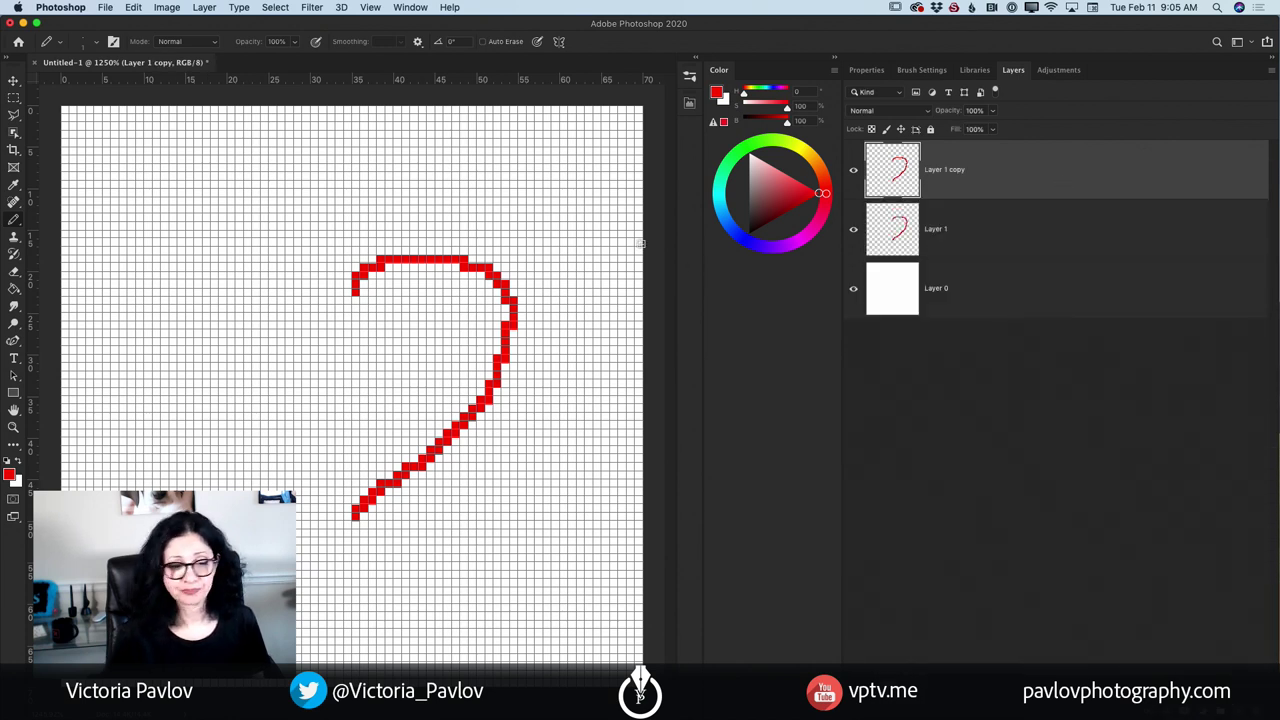
pyautogui.click(128, 8)
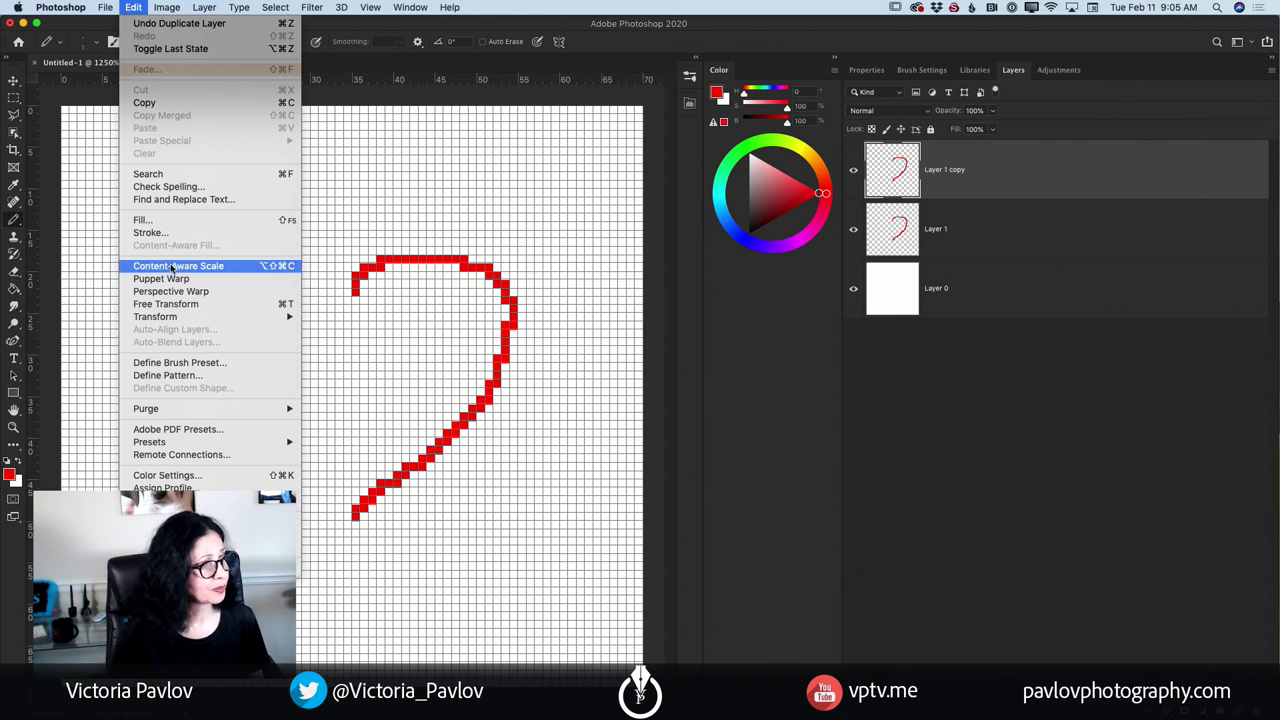
pyautogui.moveTo(270, 322)
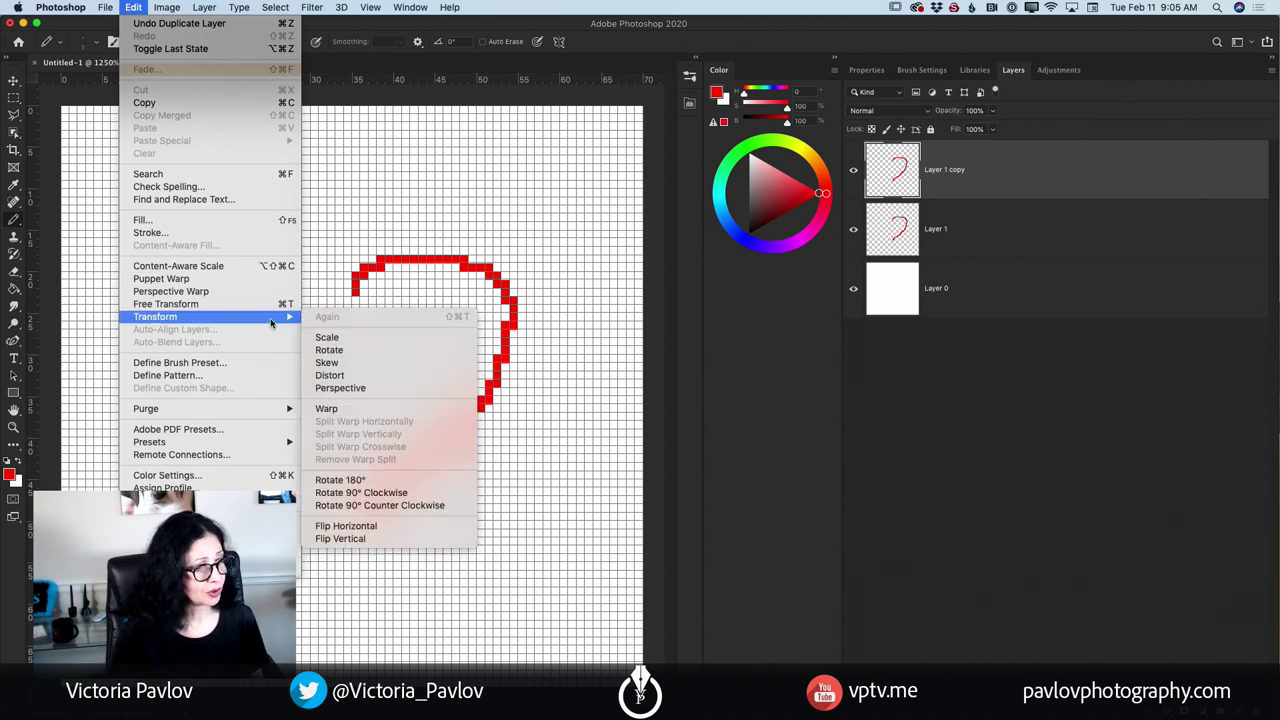
pyautogui.click(389, 527)
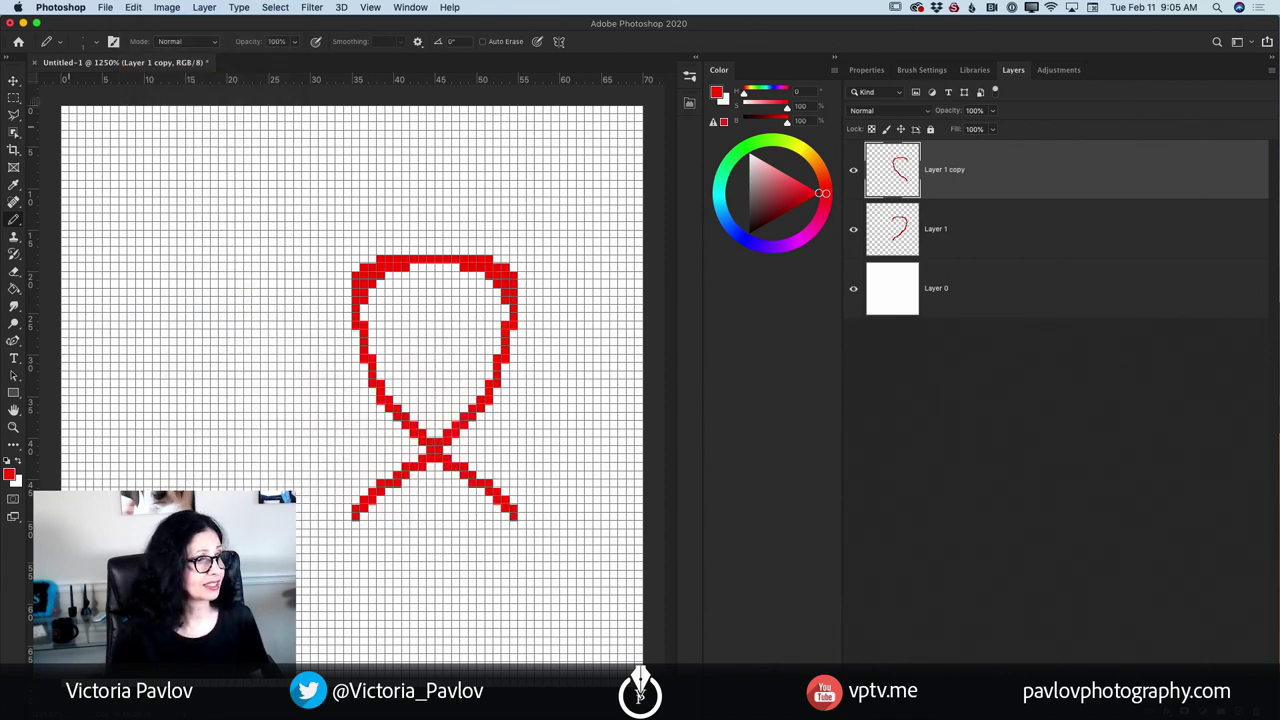
# - Move the flipped half left until both halves form a closed heart, and merge it down into Layer 1
pyautogui.click(13, 82)
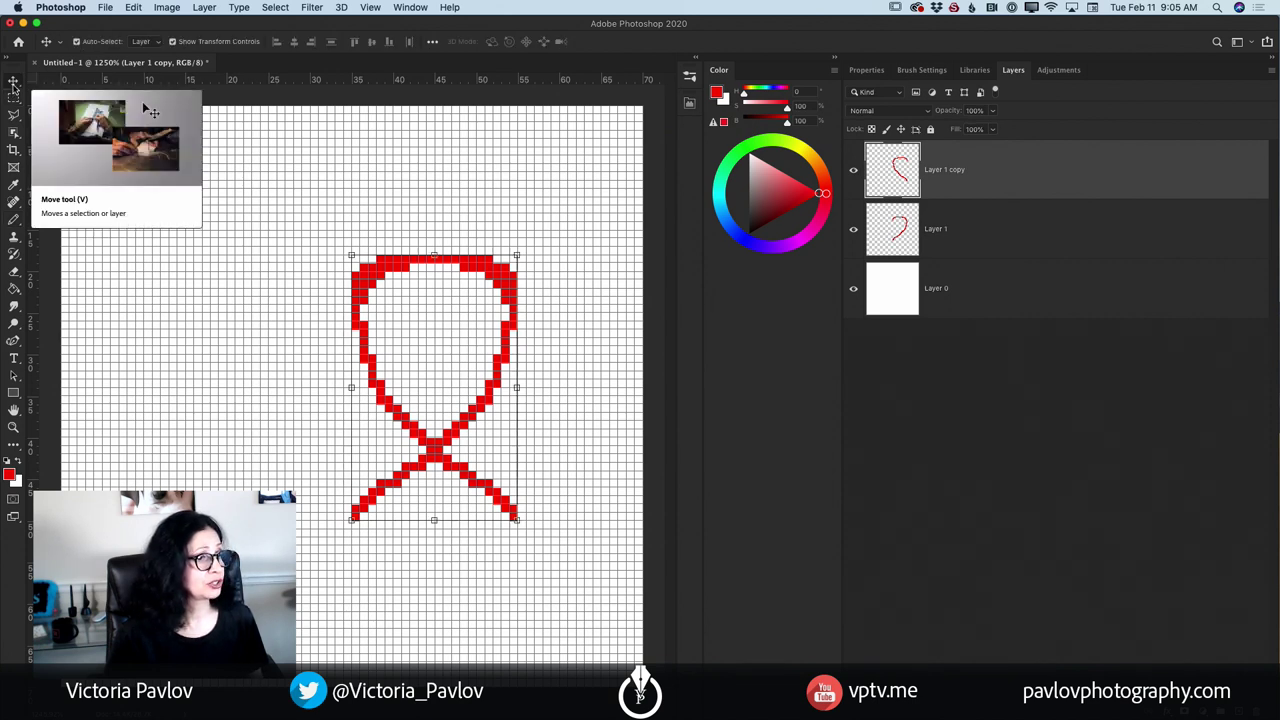
pyautogui.moveTo(365, 291); pyautogui.dragTo(197, 288)
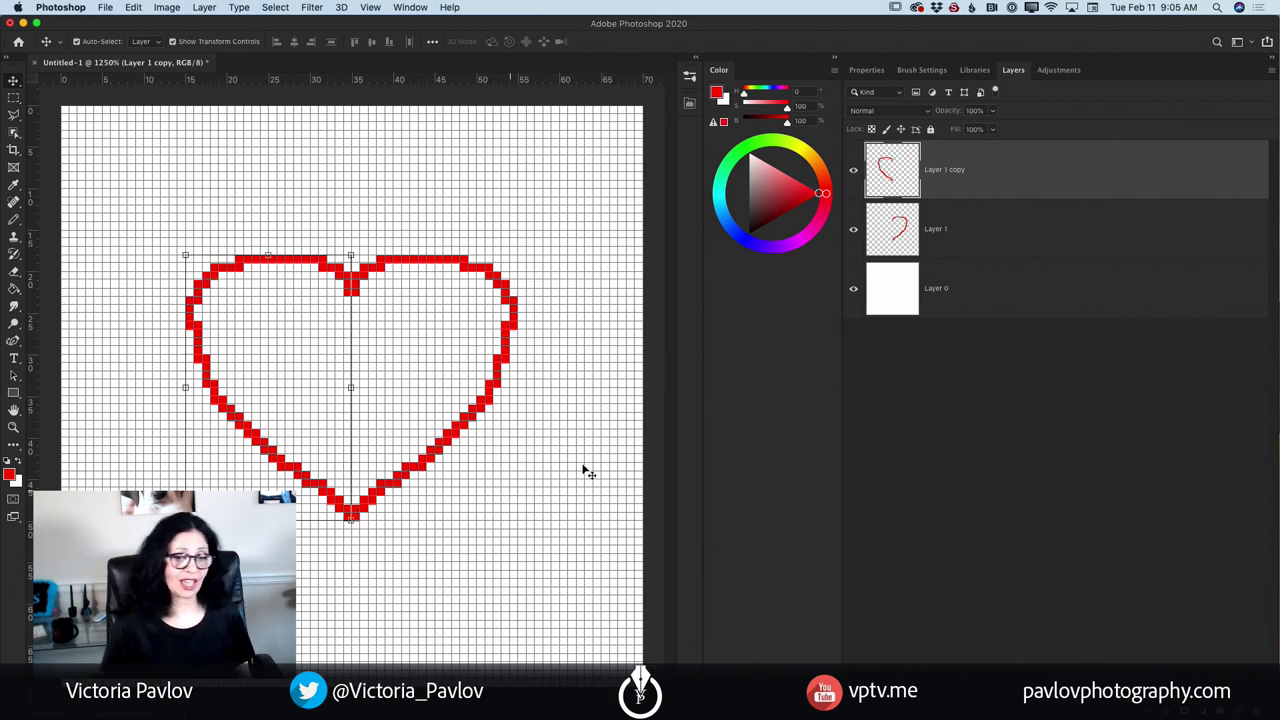
pyautogui.click(1271, 70)
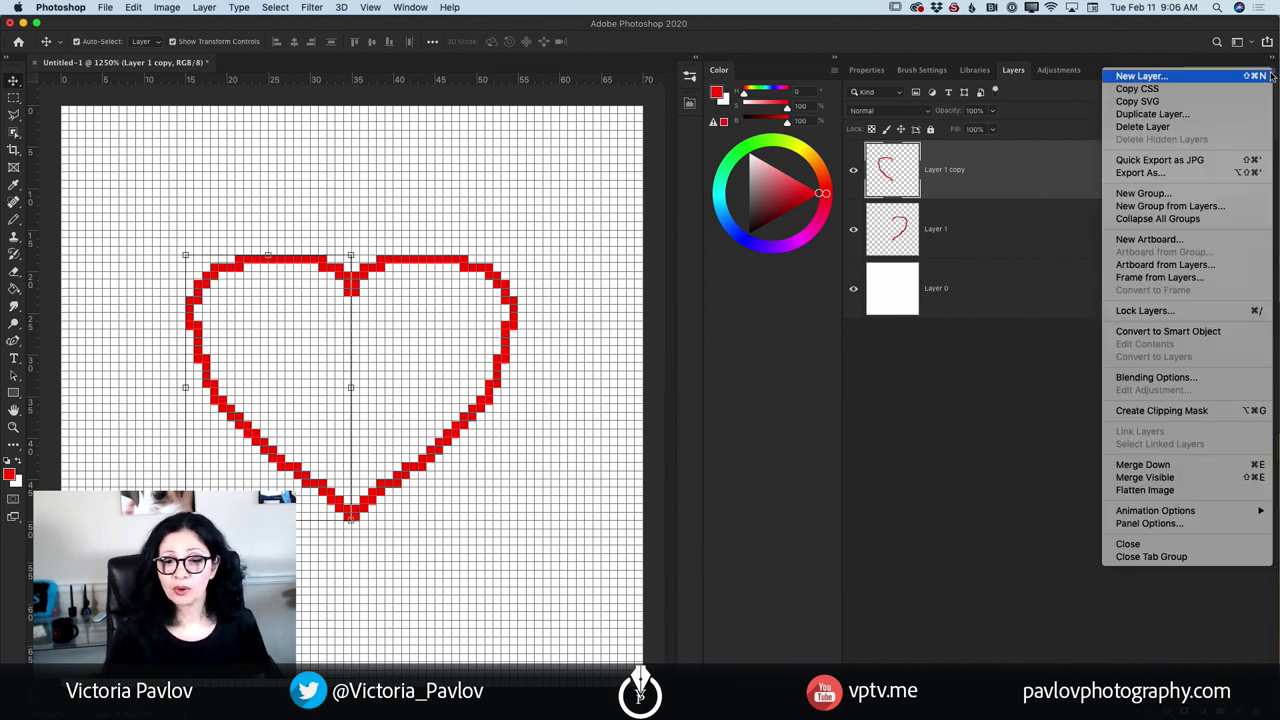
pyautogui.click(1144, 465)
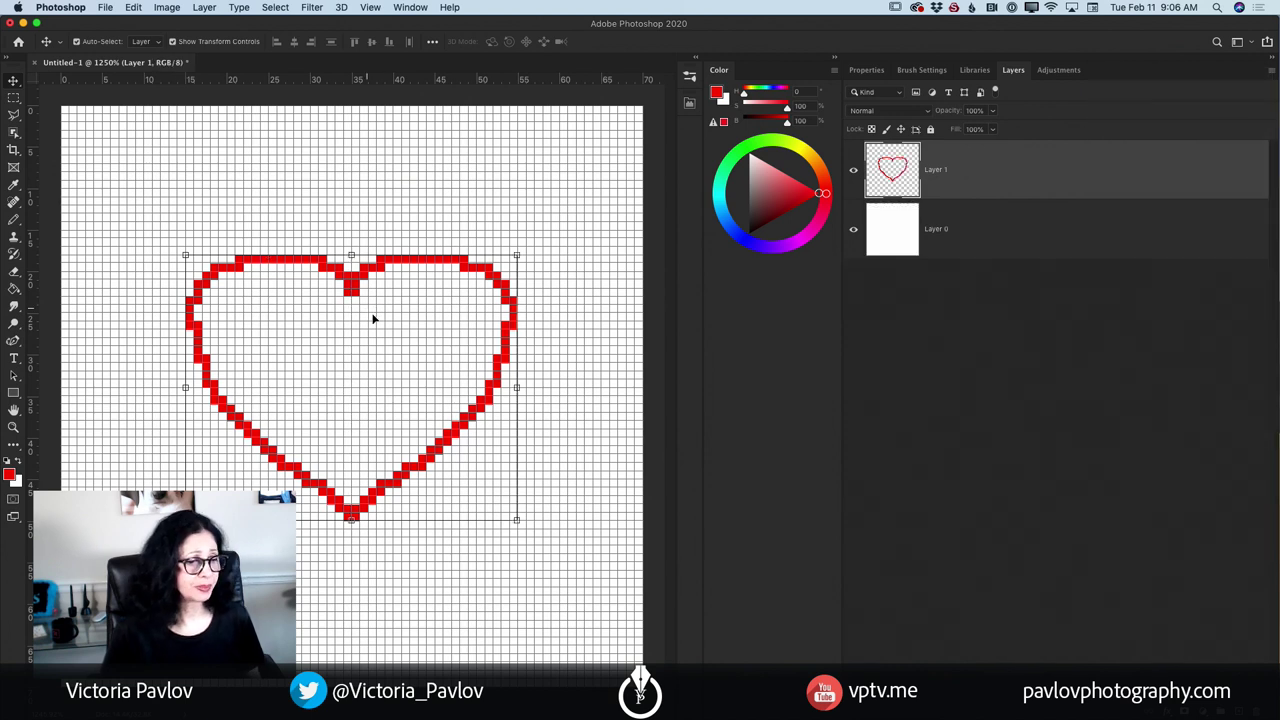
# - Thicken the heart's outline inward to about three pixels with red Pencil strokes along its inner edge on Layer 1
pyautogui.click(13, 219)
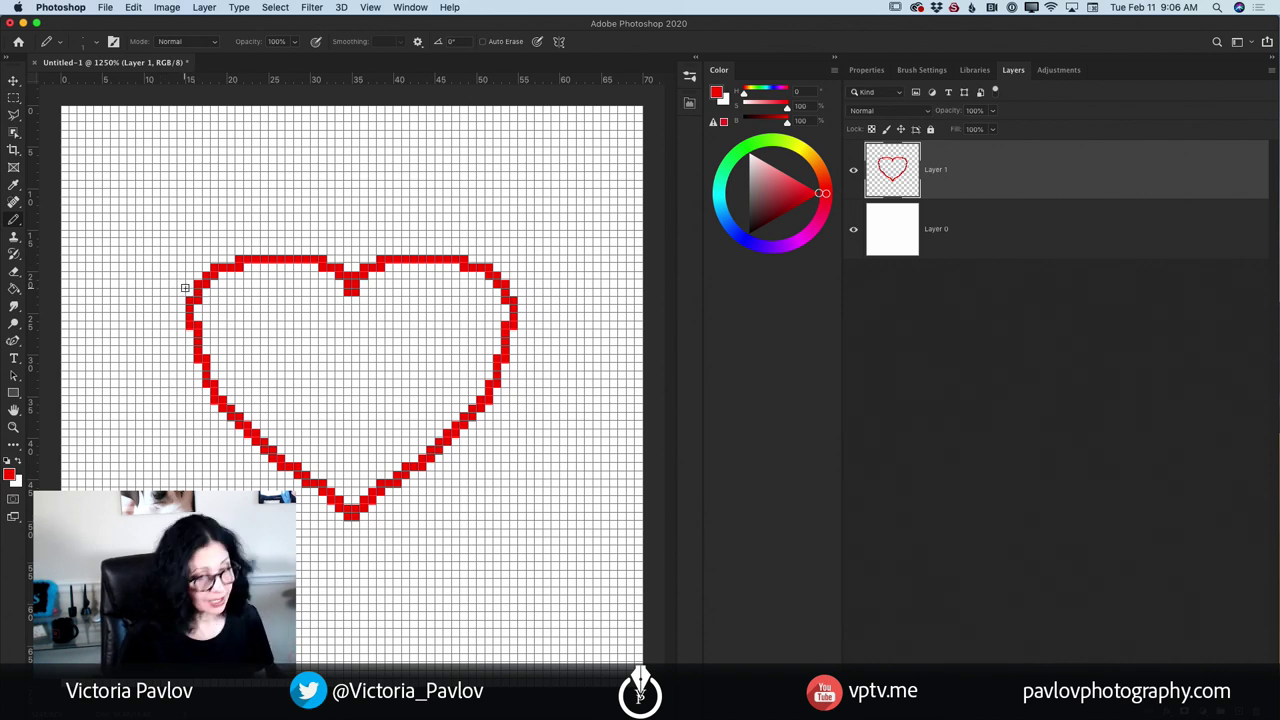
pyautogui.moveTo(365, 274)
pyautogui.mouseDown()
pyautogui.moveTo(361, 304)
pyautogui.moveTo(394, 272)
pyautogui.moveTo(452, 268)
pyautogui.moveTo(494, 298)
pyautogui.moveTo(502, 326)
pyautogui.moveTo(462, 408)
pyautogui.moveTo(352, 494)
pyautogui.mouseUp()
pyautogui.moveTo(352, 300)
pyautogui.mouseDown()
pyautogui.moveTo(306, 268)
pyautogui.moveTo(268, 270)
pyautogui.moveTo(208, 300)
pyautogui.moveTo(204, 328)
pyautogui.moveTo(240, 408)
pyautogui.moveTo(348, 492)
pyautogui.mouseUp()
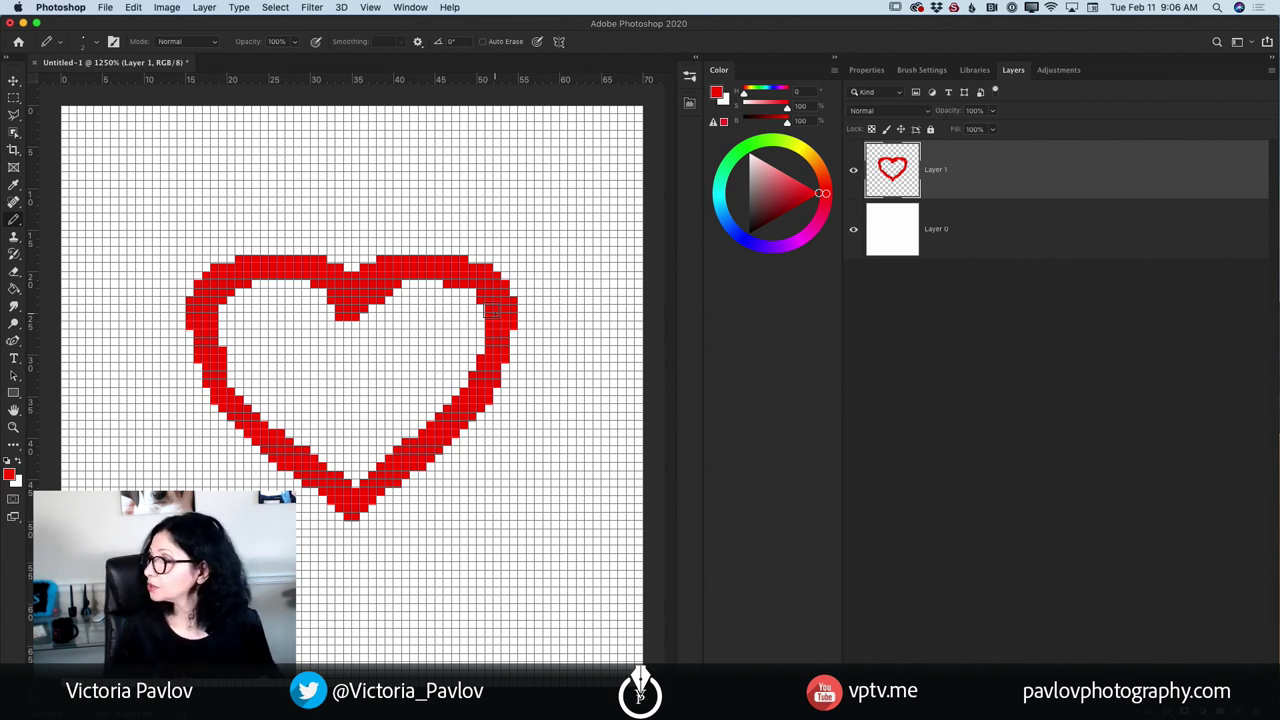
# - Add a new layer directly above Layer 0 and paint the inside of the heart solid yellow with the Pencil
pyautogui.click(1023, 237)
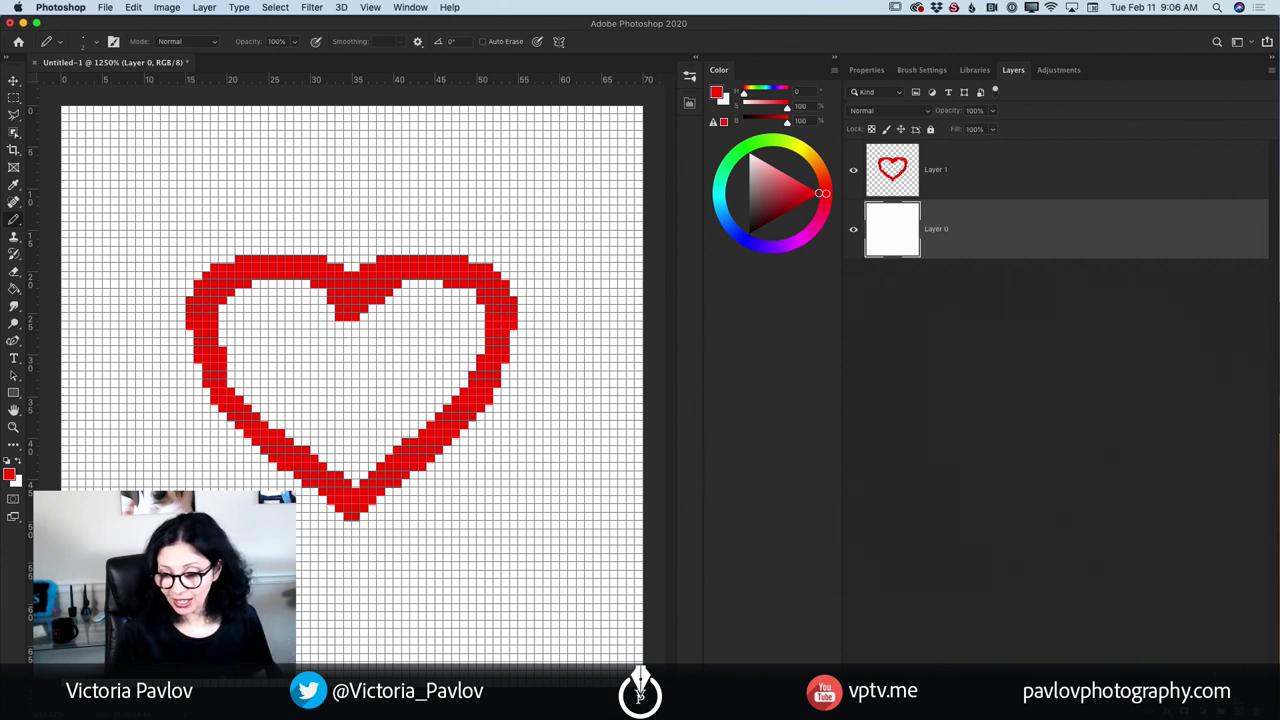
pyautogui.press('super+alt+shift+n')
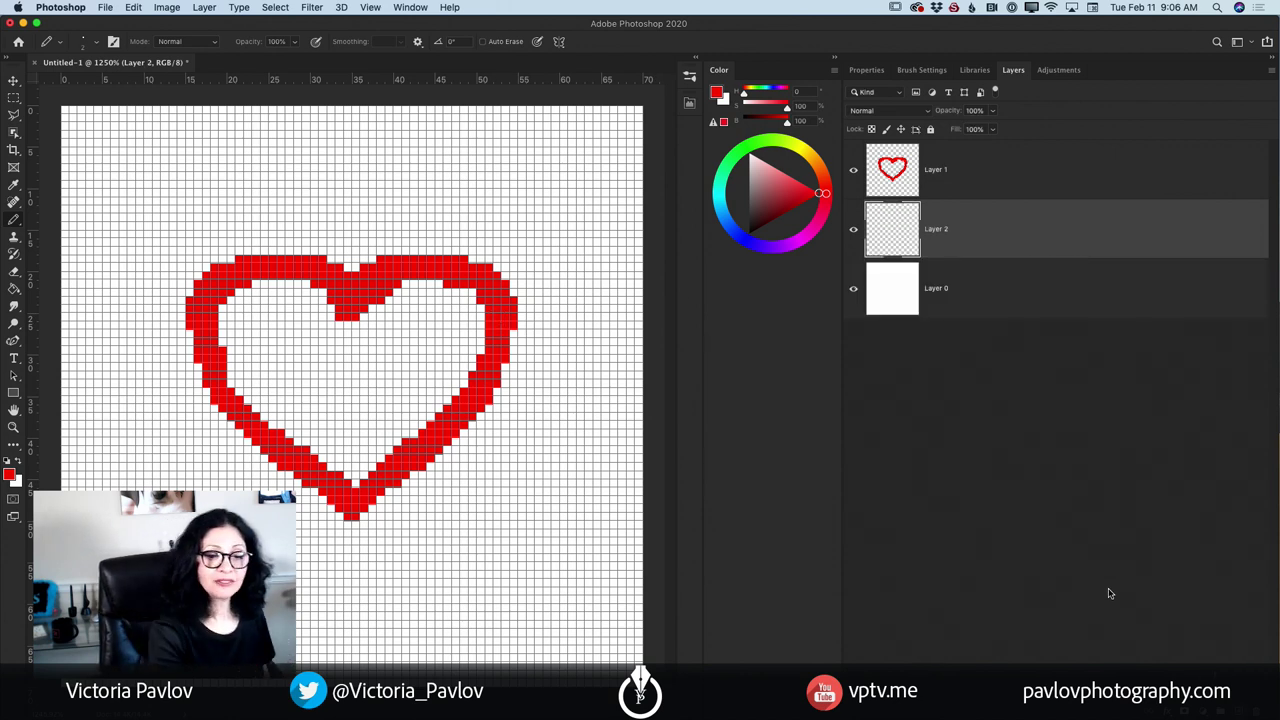
pyautogui.click(805, 152)
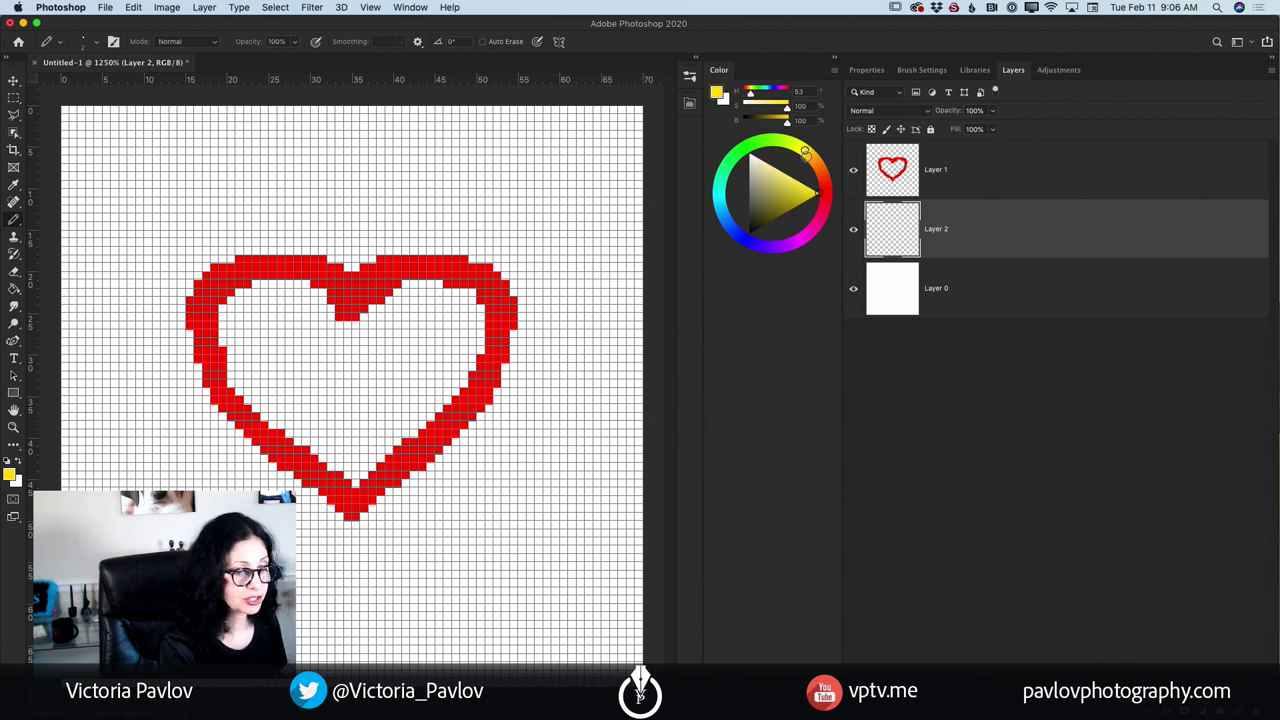
pyautogui.moveTo(318, 332)
pyautogui.mouseDown()
pyautogui.moveTo(279, 336)
pyautogui.moveTo(265, 313)
pyautogui.moveTo(224, 323)
pyautogui.moveTo(239, 288)
pyautogui.moveTo(305, 285)
pyautogui.moveTo(283, 307)
pyautogui.moveTo(257, 300)
pyautogui.moveTo(231, 329)
pyautogui.moveTo(253, 380)
pyautogui.moveTo(273, 345)
pyautogui.moveTo(300, 360)
pyautogui.moveTo(330, 308)
pyautogui.moveTo(323, 392)
pyautogui.moveTo(309, 377)
pyautogui.moveTo(261, 422)
pyautogui.moveTo(266, 389)
pyautogui.moveTo(303, 434)
pyautogui.mouseUp()
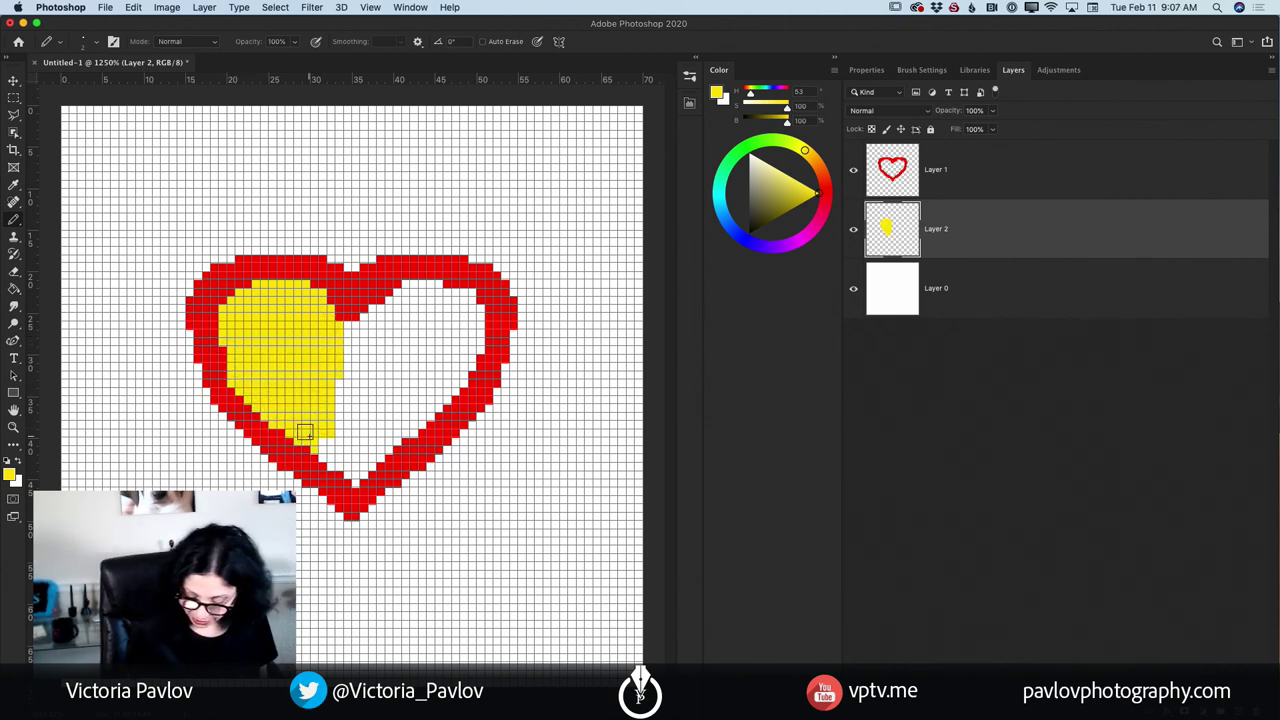
pyautogui.moveTo(400, 385)
pyautogui.mouseDown()
pyautogui.moveTo(346, 400)
pyautogui.moveTo(360, 345)
pyautogui.moveTo(413, 291)
pyautogui.moveTo(453, 304)
pyautogui.moveTo(466, 331)
pyautogui.moveTo(416, 411)
pyautogui.moveTo(431, 342)
pyautogui.moveTo(402, 352)
pyautogui.moveTo(347, 441)
pyautogui.moveTo(316, 434)
pyautogui.moveTo(351, 457)
pyautogui.mouseUp()
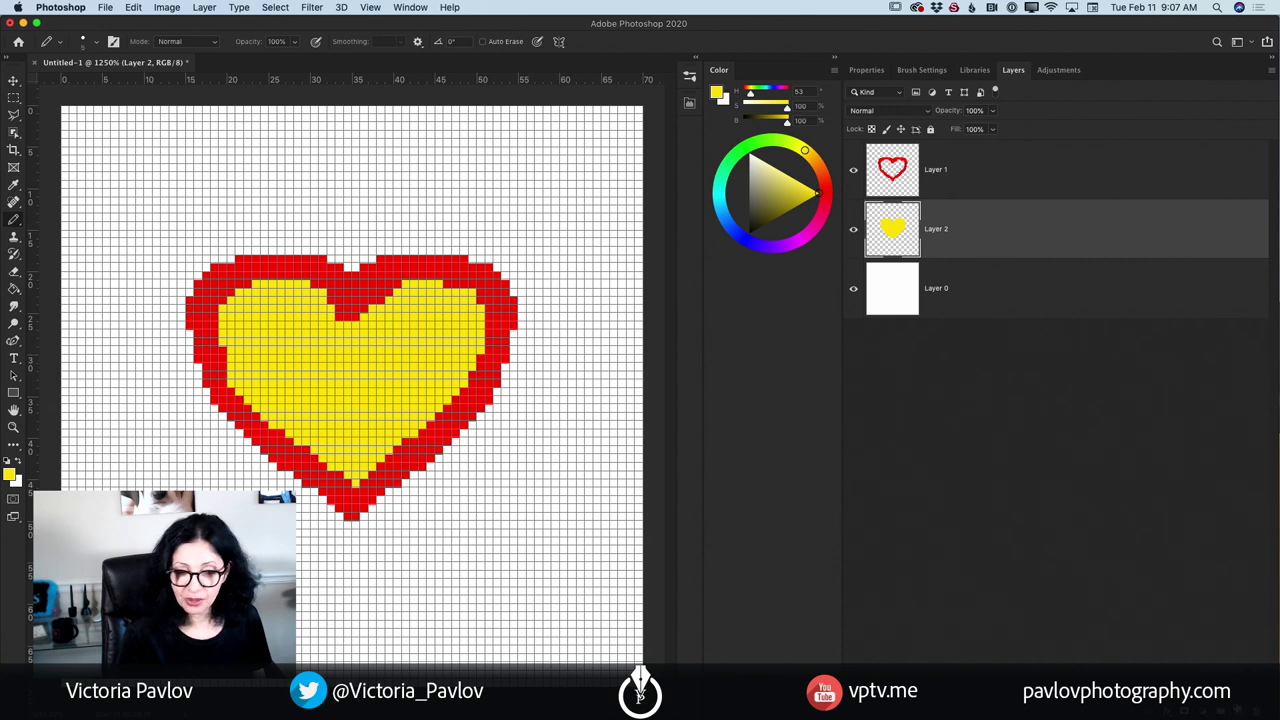
# - On a new layer above Layer 2, draw a small solid white heart about 11 pixels wide in the middle of the yellow area
pyautogui.press('super+alt+shift+n')
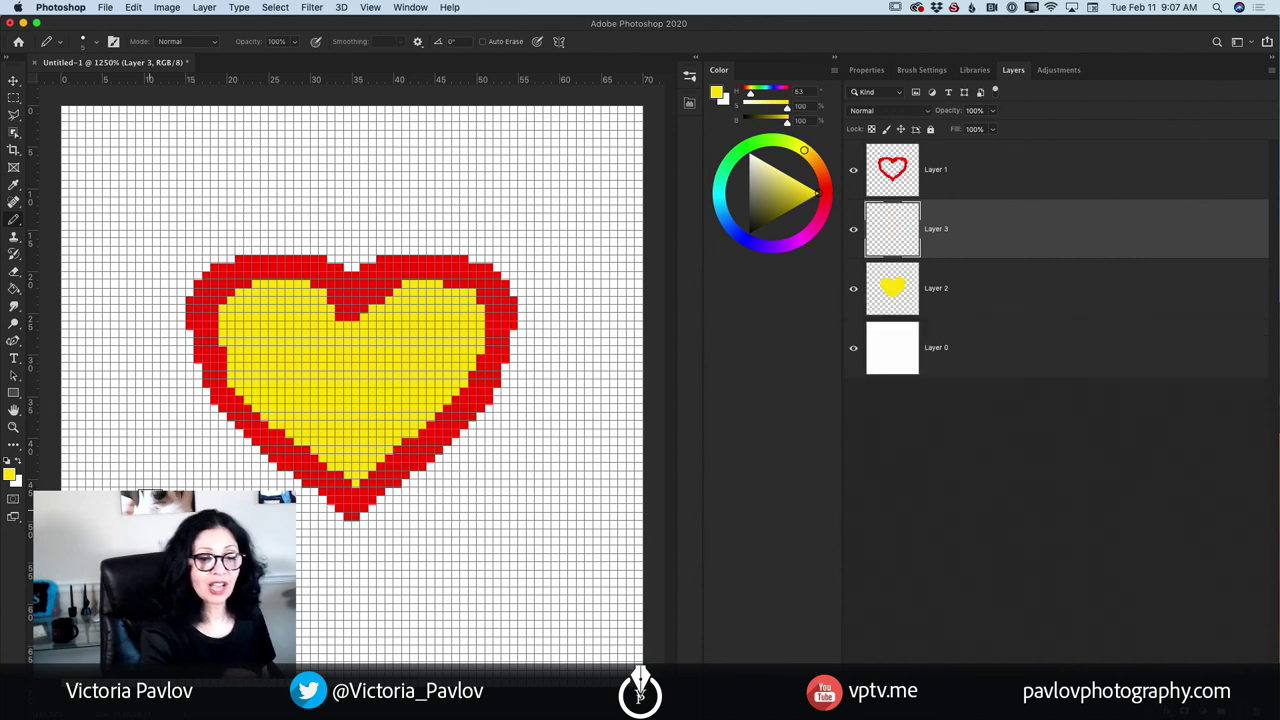
pyautogui.press('x')
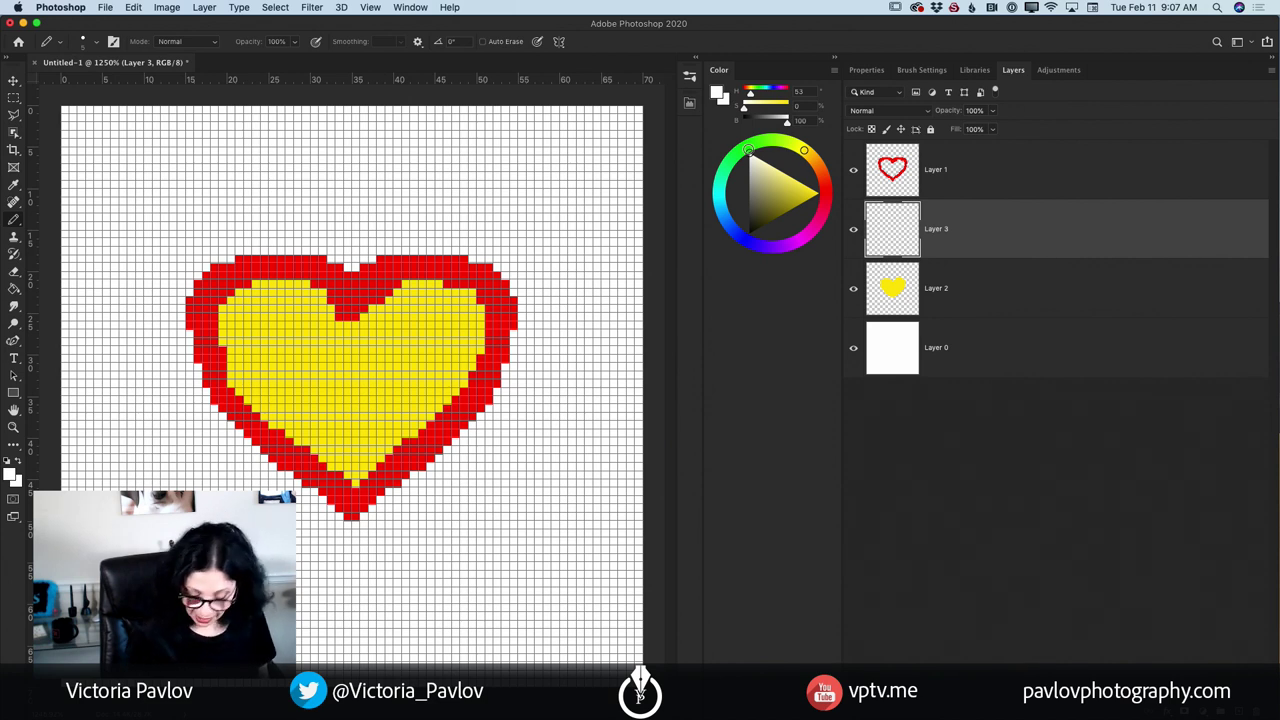
pyautogui.press('[')
pyautogui.press('[')
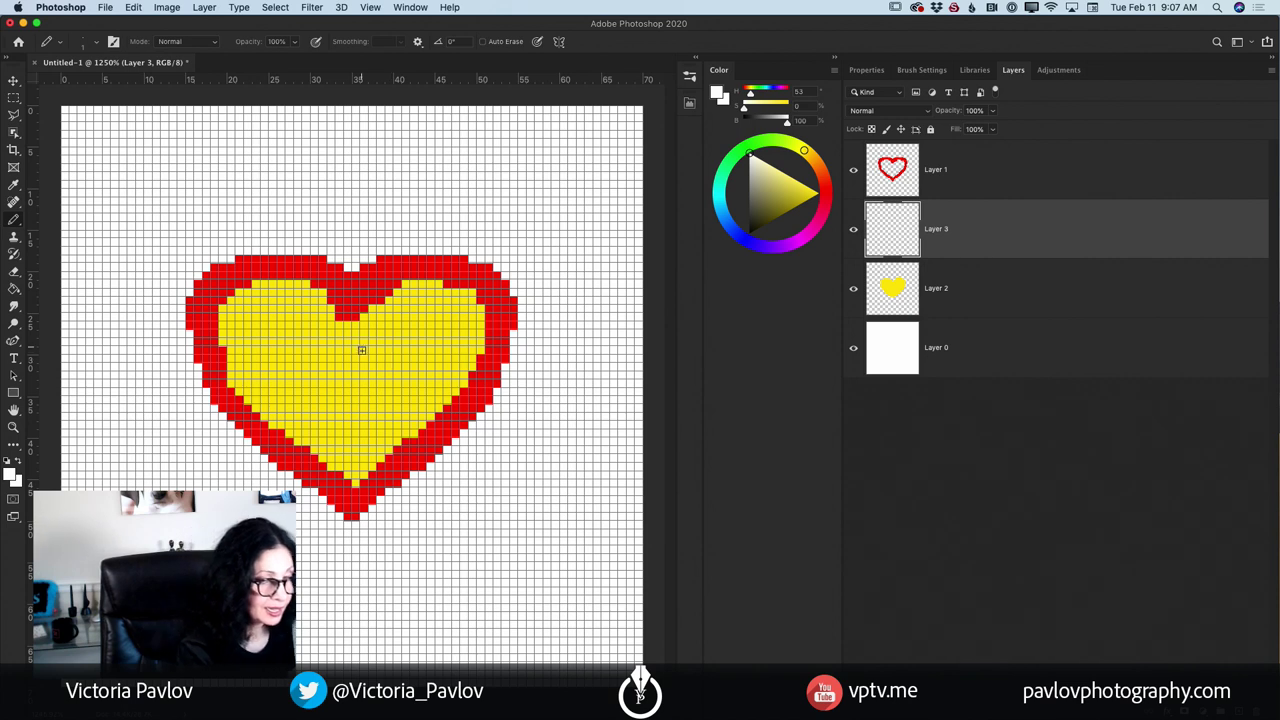
pyautogui.moveTo(354, 359)
pyautogui.mouseDown()
pyautogui.moveTo(354, 410)
pyautogui.moveTo(356, 366)
pyautogui.moveTo(327, 355)
pyautogui.moveTo(317, 366)
pyautogui.moveTo(347, 406)
pyautogui.mouseUp()
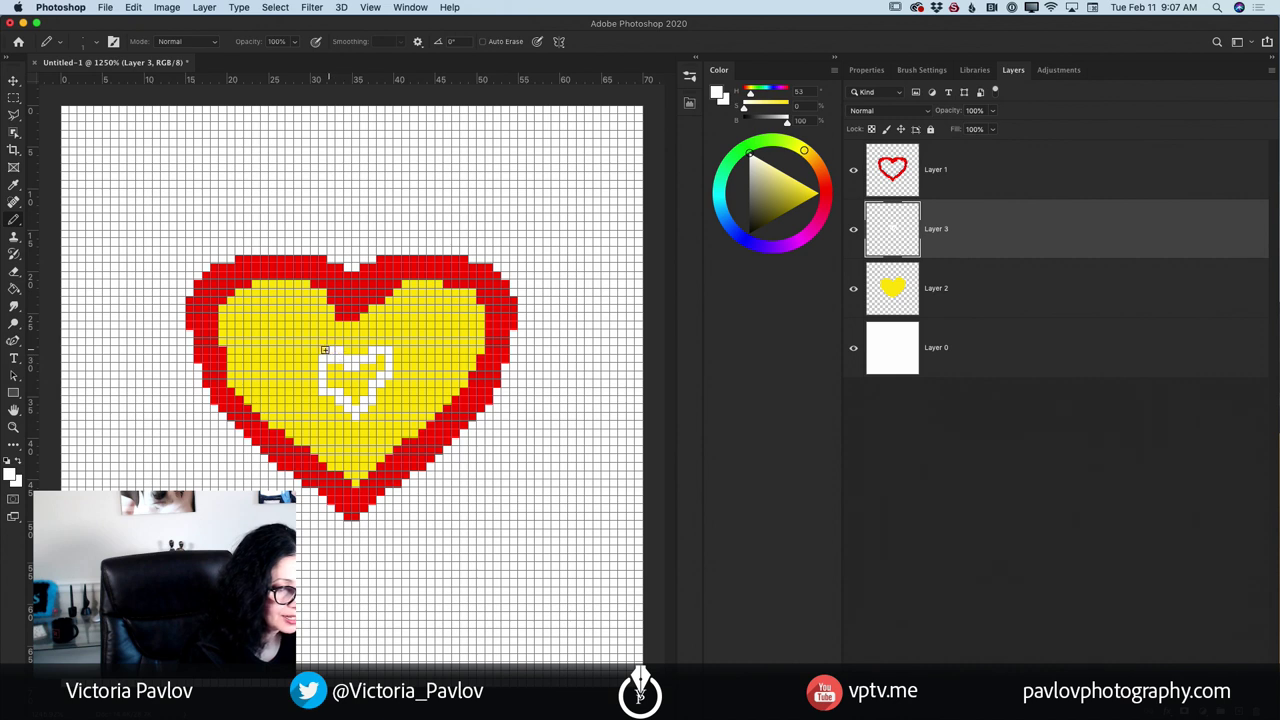
pyautogui.moveTo(324, 350)
pyautogui.mouseDown()
pyautogui.moveTo(314, 376)
pyautogui.moveTo(330, 387)
pyautogui.mouseUp()
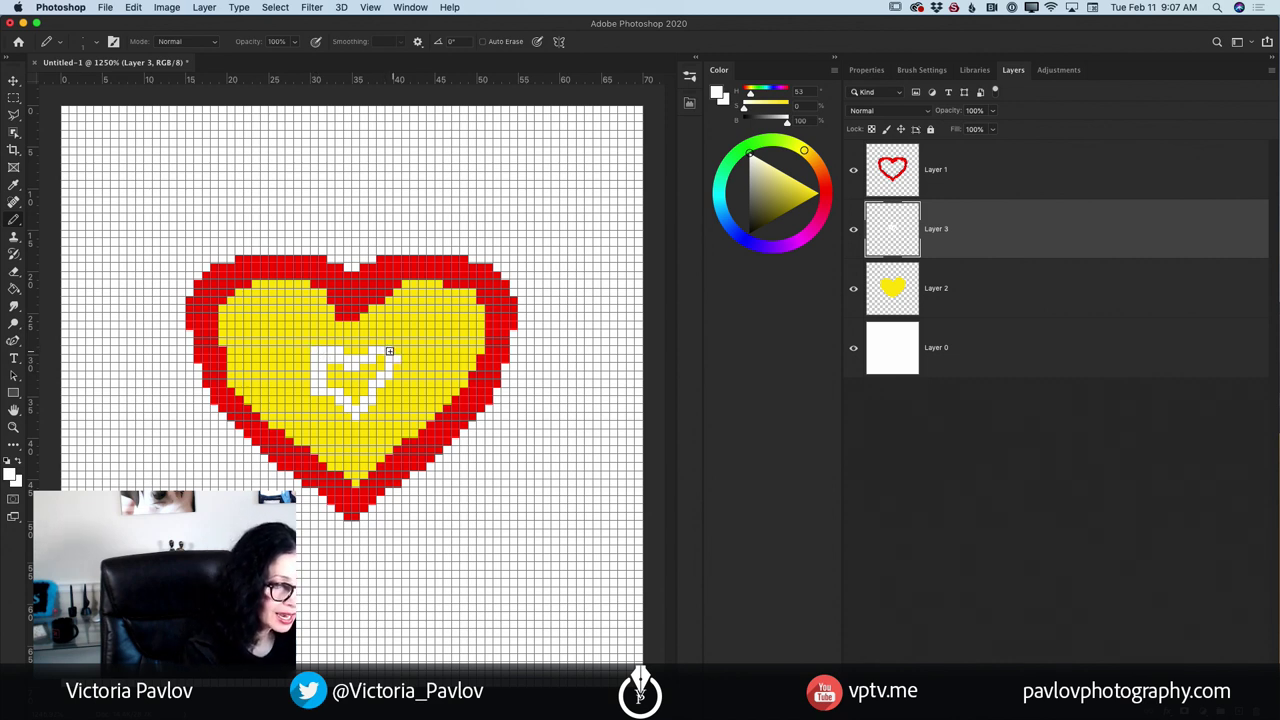
pyautogui.moveTo(396, 352)
pyautogui.mouseDown()
pyautogui.moveTo(344, 380)
pyautogui.moveTo(337, 365)
pyautogui.moveTo(331, 378)
pyautogui.moveTo(359, 397)
pyautogui.moveTo(382, 364)
pyautogui.mouseUp()
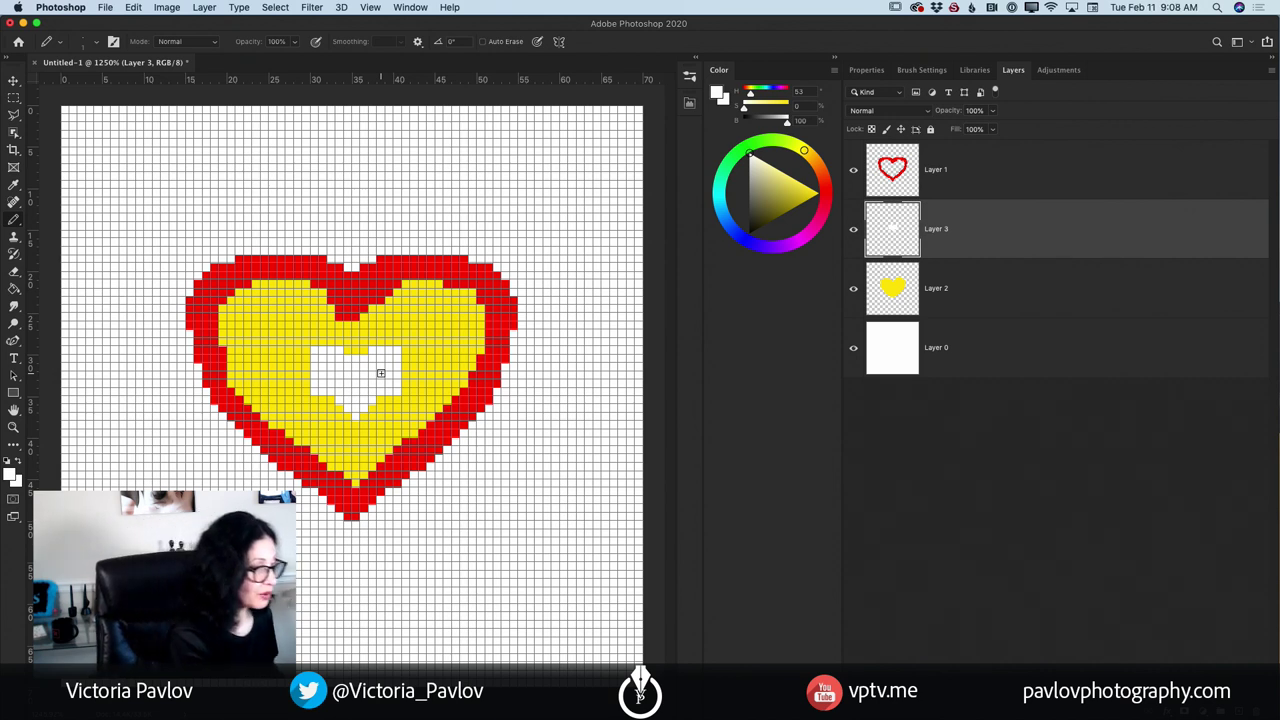
# - Add a new layer above Layer 1 and scatter small white Pencil marks all around the red heart outline
pyautogui.press('z')
pyautogui.moveTo(329, 477); pyautogui.dragTo(319, 469)
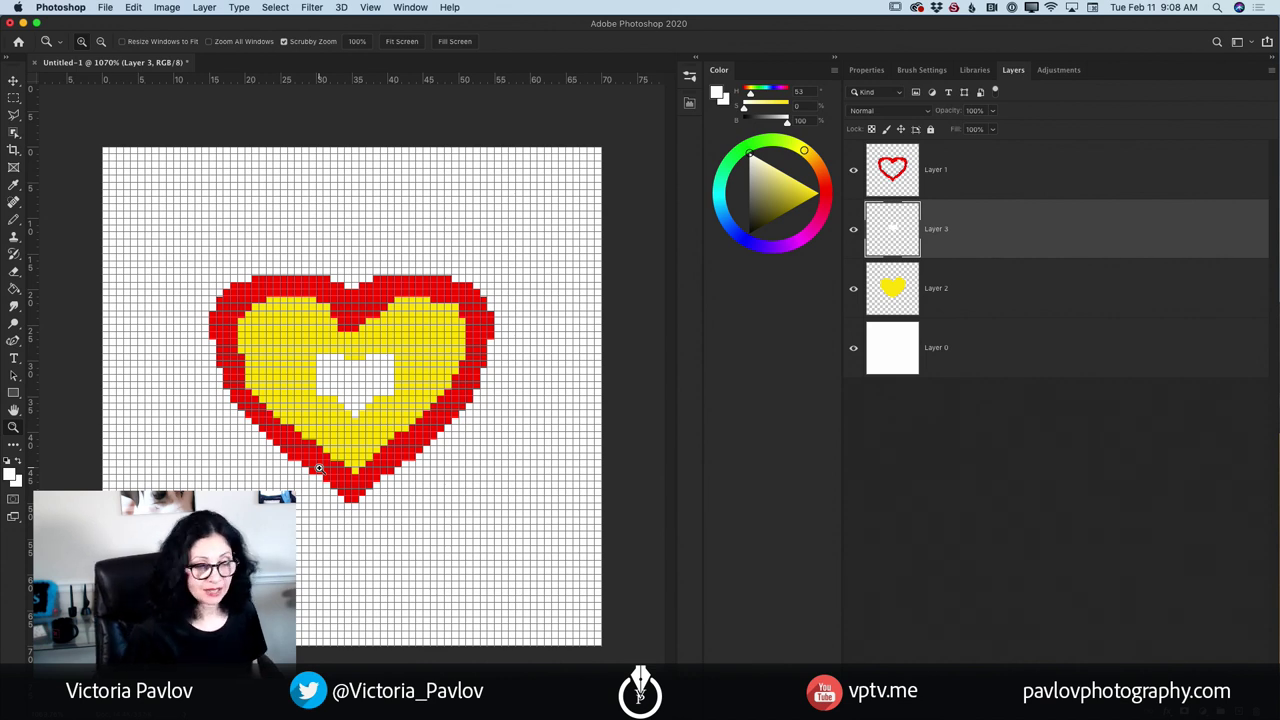
pyautogui.click(1051, 170)
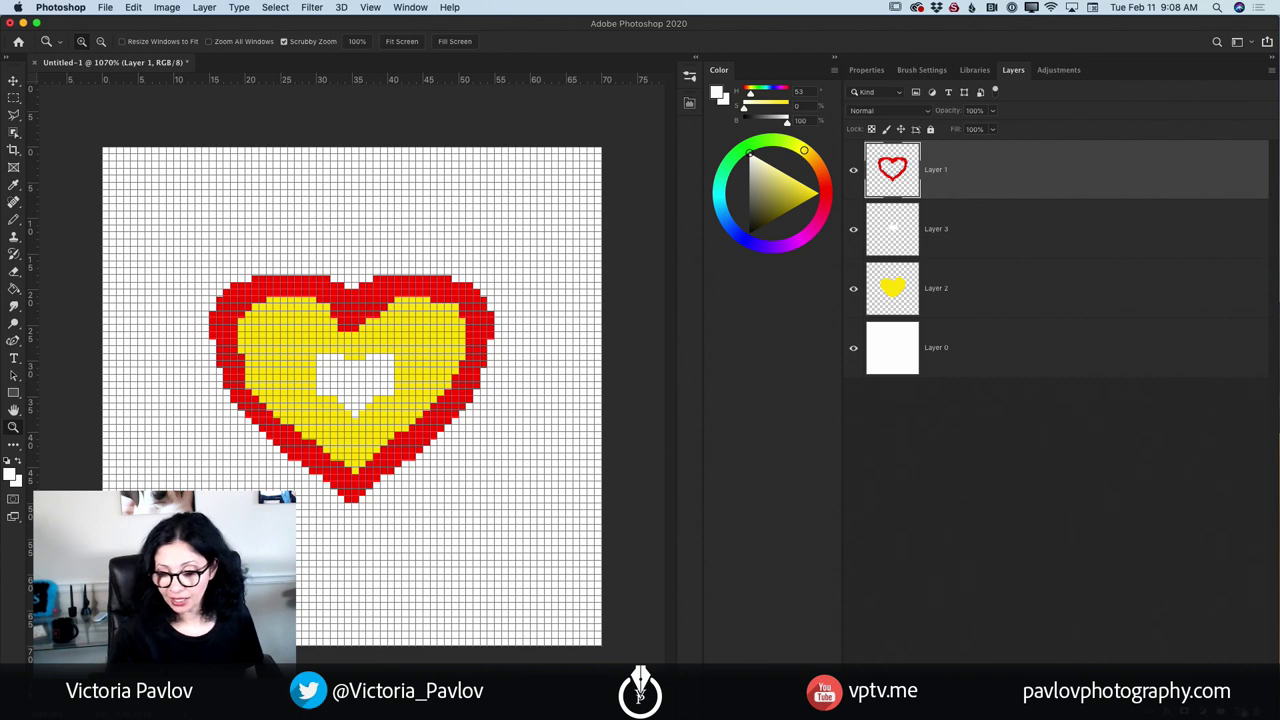
pyautogui.press('super+shift+alt+n')
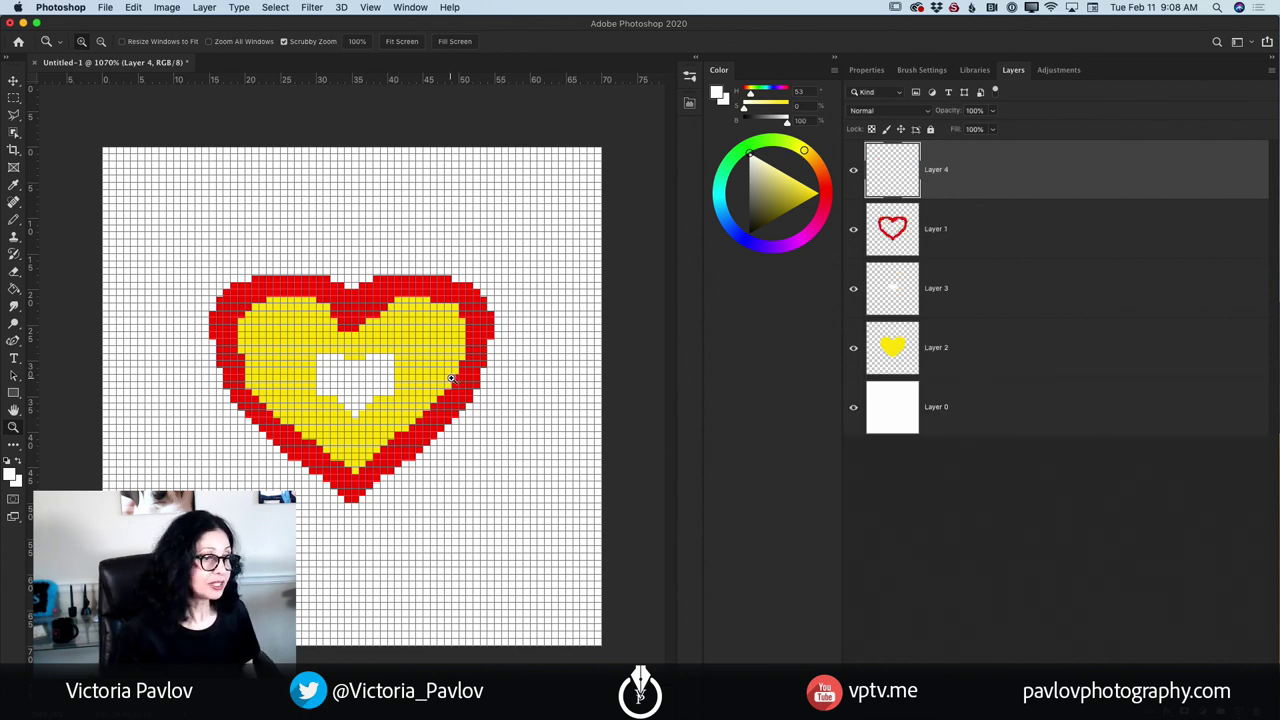
pyautogui.click(13, 220)
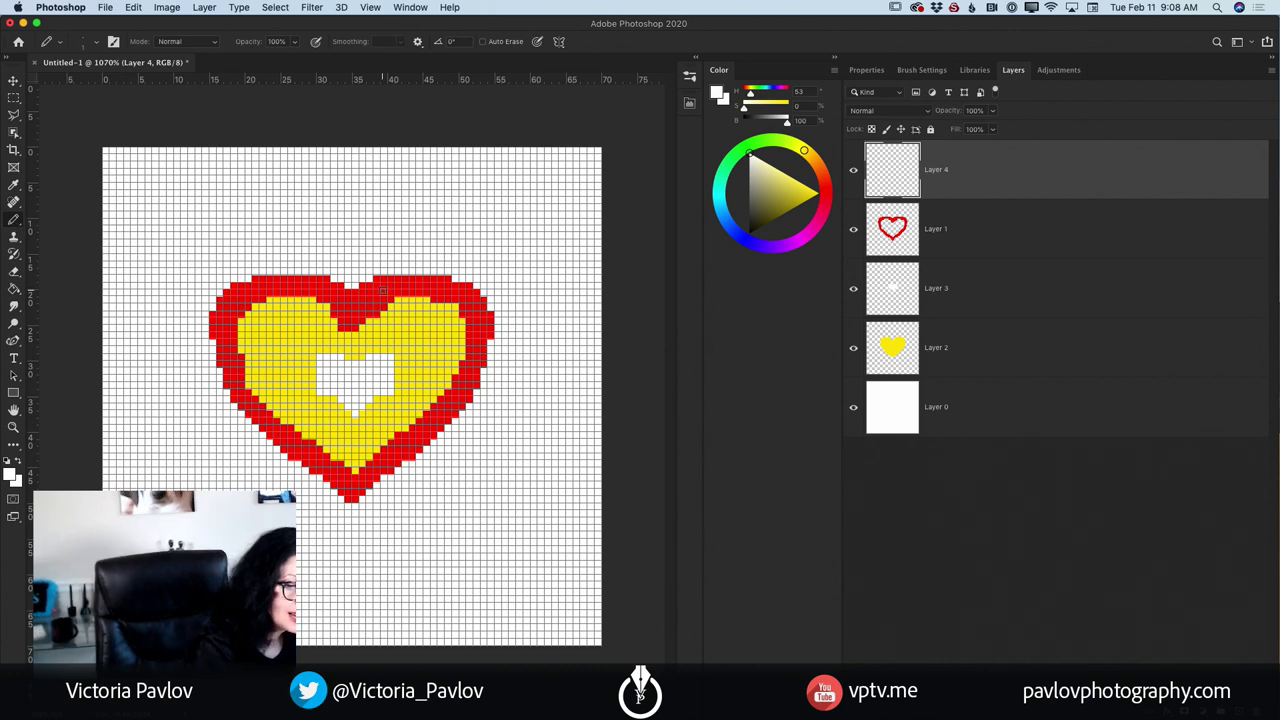
pyautogui.click(384, 297)
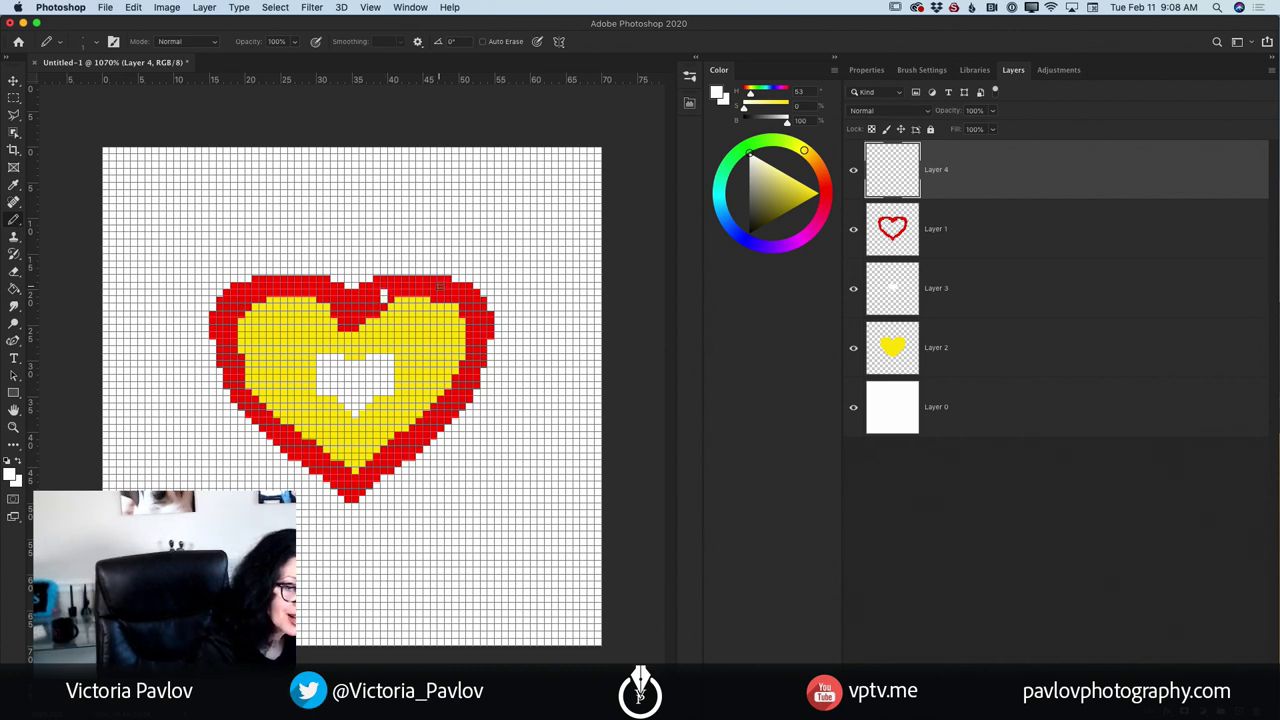
pyautogui.click(441, 291)
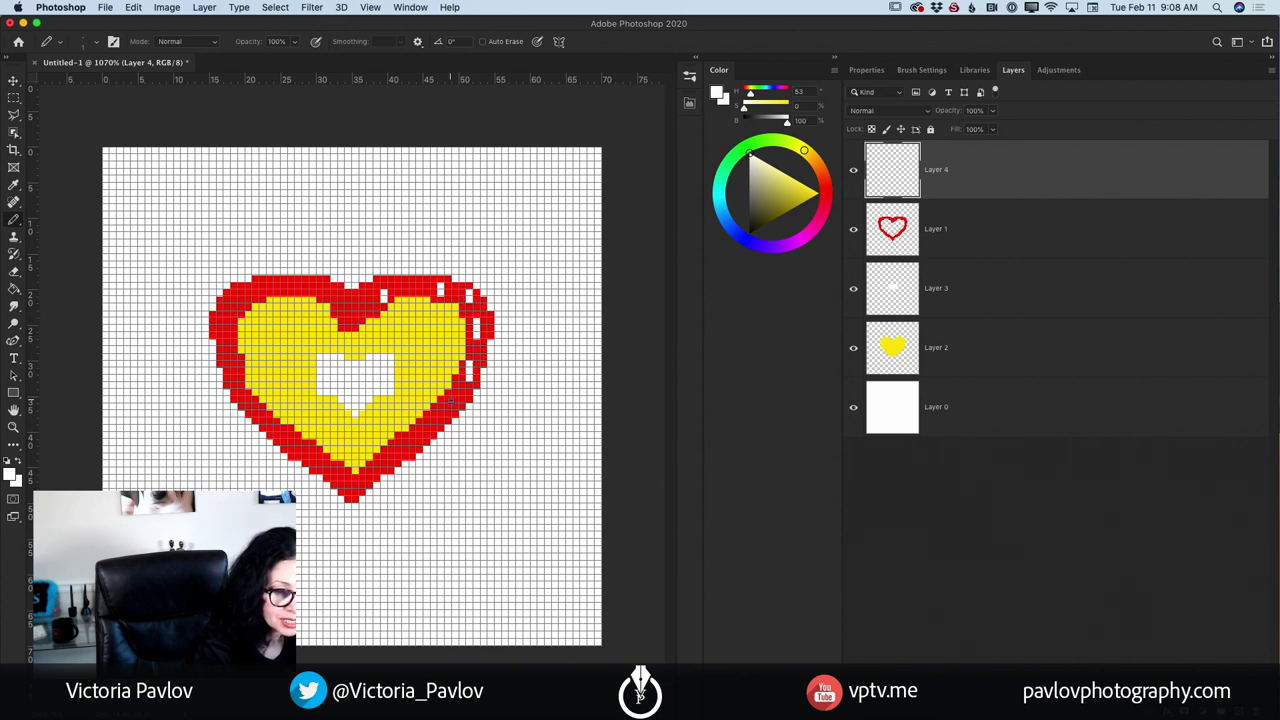
pyautogui.moveTo(455, 393); pyautogui.dragTo(452, 408)
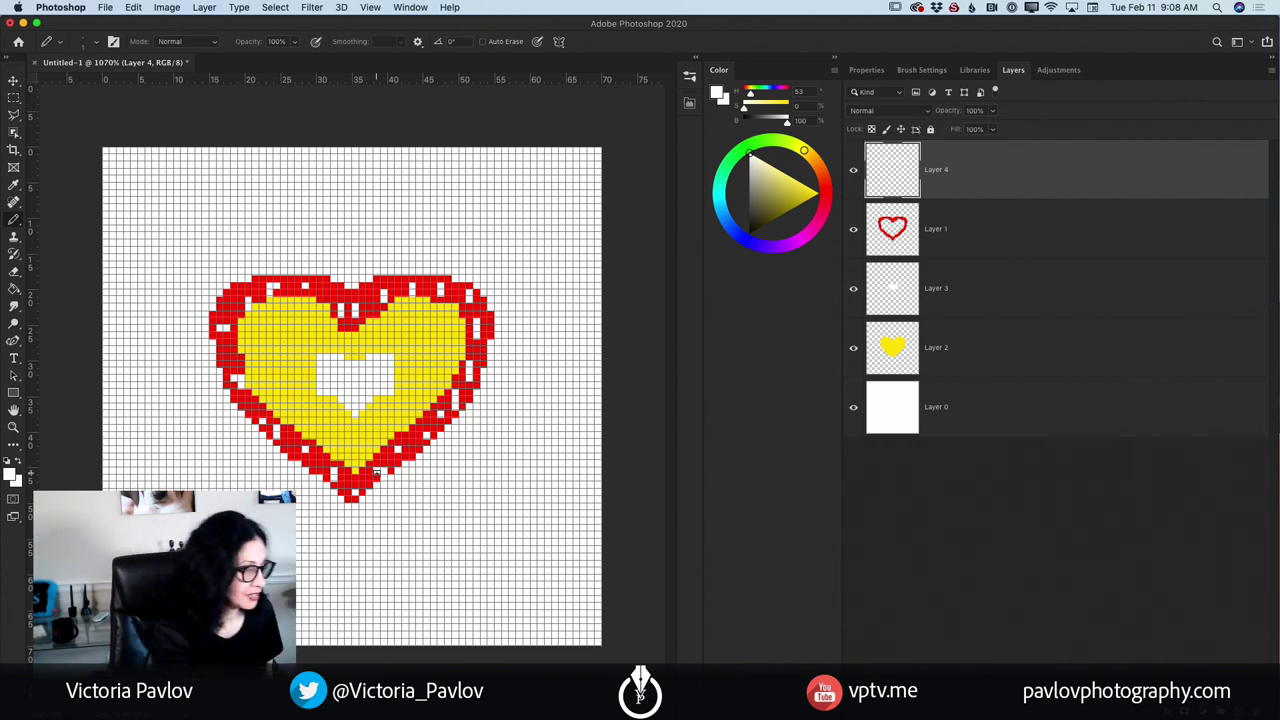
# - Pick a yellow with hue 54, saturation 95 and brightness 97, and scatter yellow pixels among the white marks on the red outline
pyautogui.click(814, 192)
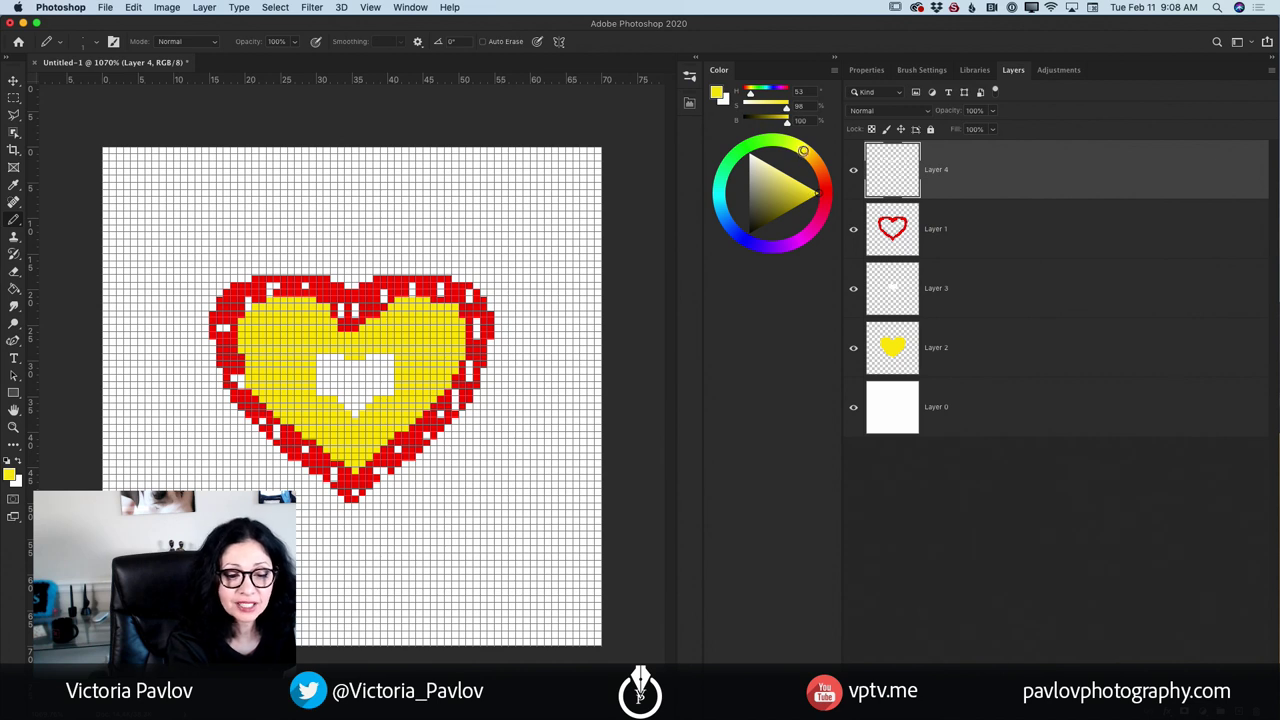
pyautogui.click(813, 193)
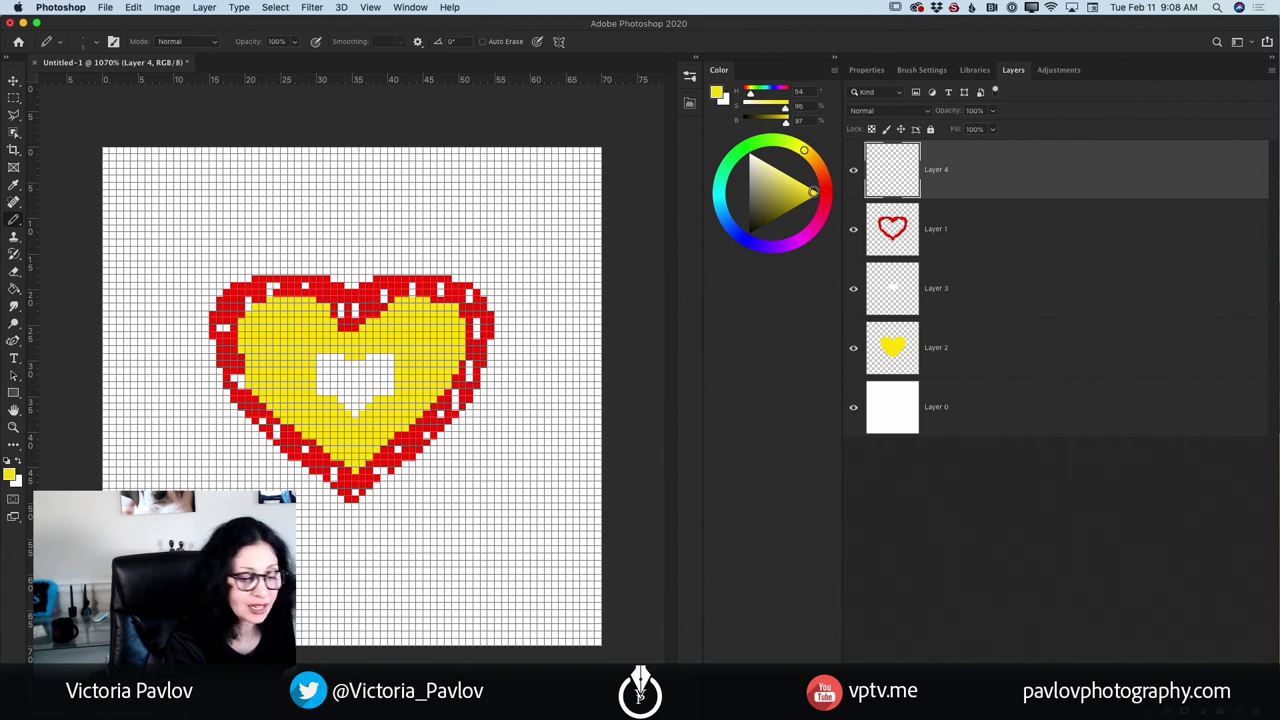
pyautogui.click(371, 293)
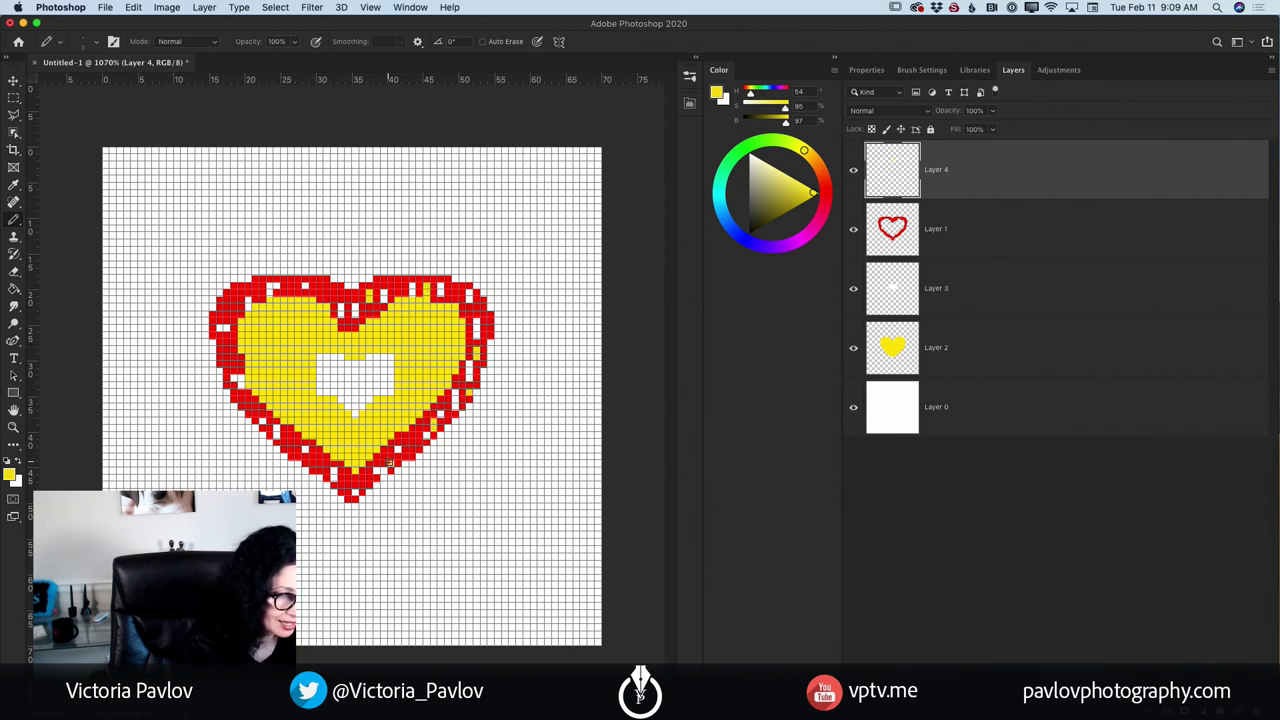
pyautogui.click(336, 290)
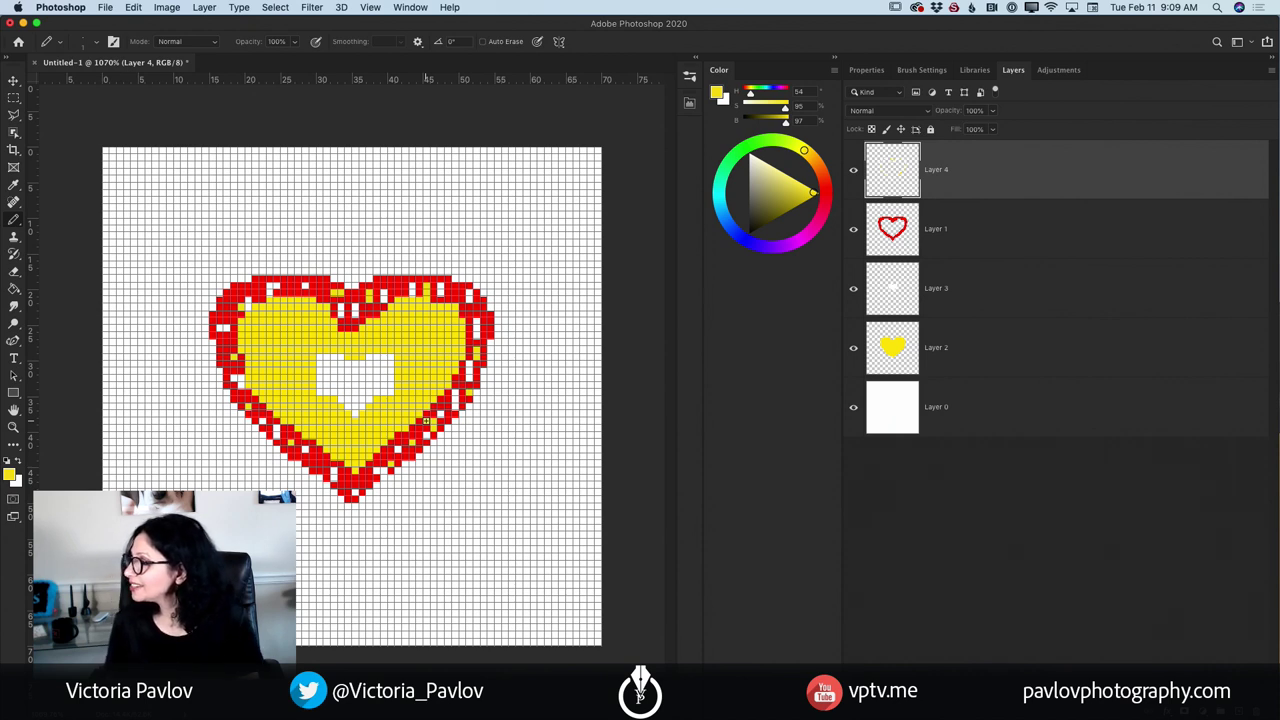
# - Add a new layer directly above Layer 0 and paint a ragged green background around the heart with hue 120, saturation 100 and brightness 71
pyautogui.click(1020, 422)
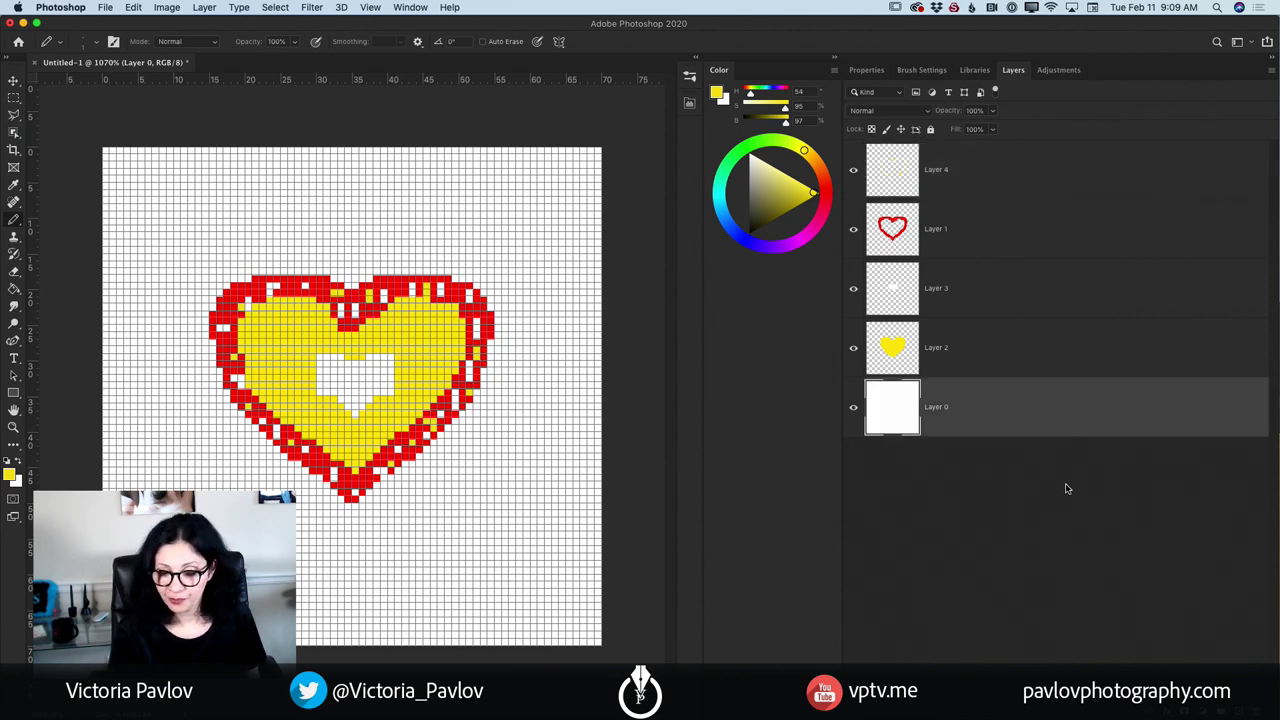
pyautogui.press('super+shift+alt+n')
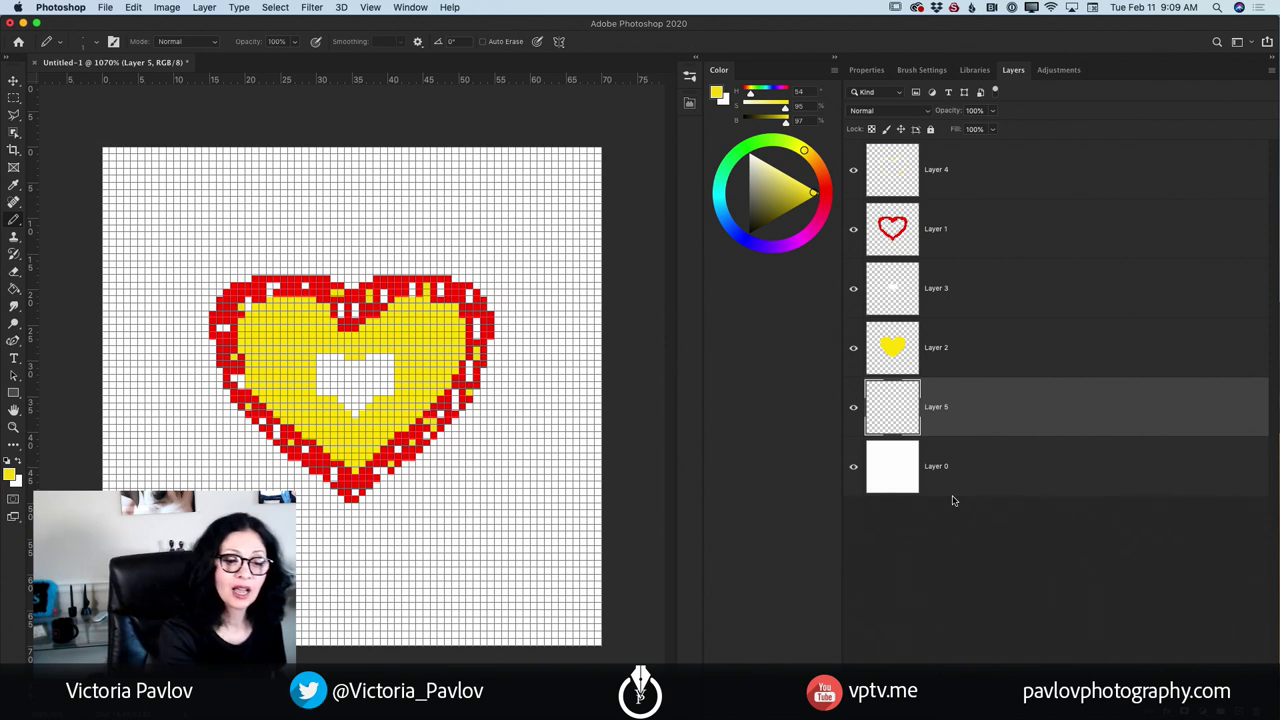
pyautogui.click(745, 147)
pyautogui.moveTo(812, 192); pyautogui.dragTo(811, 189)
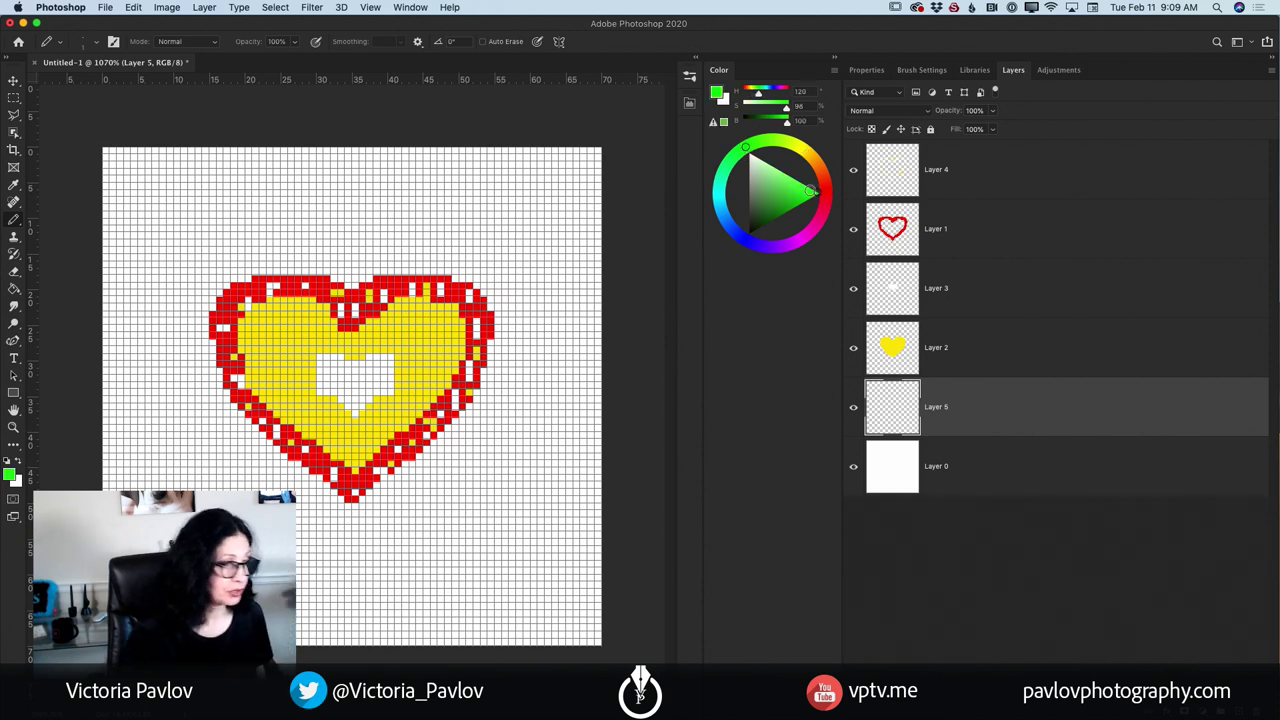
pyautogui.moveTo(813, 193); pyautogui.dragTo(802, 204)
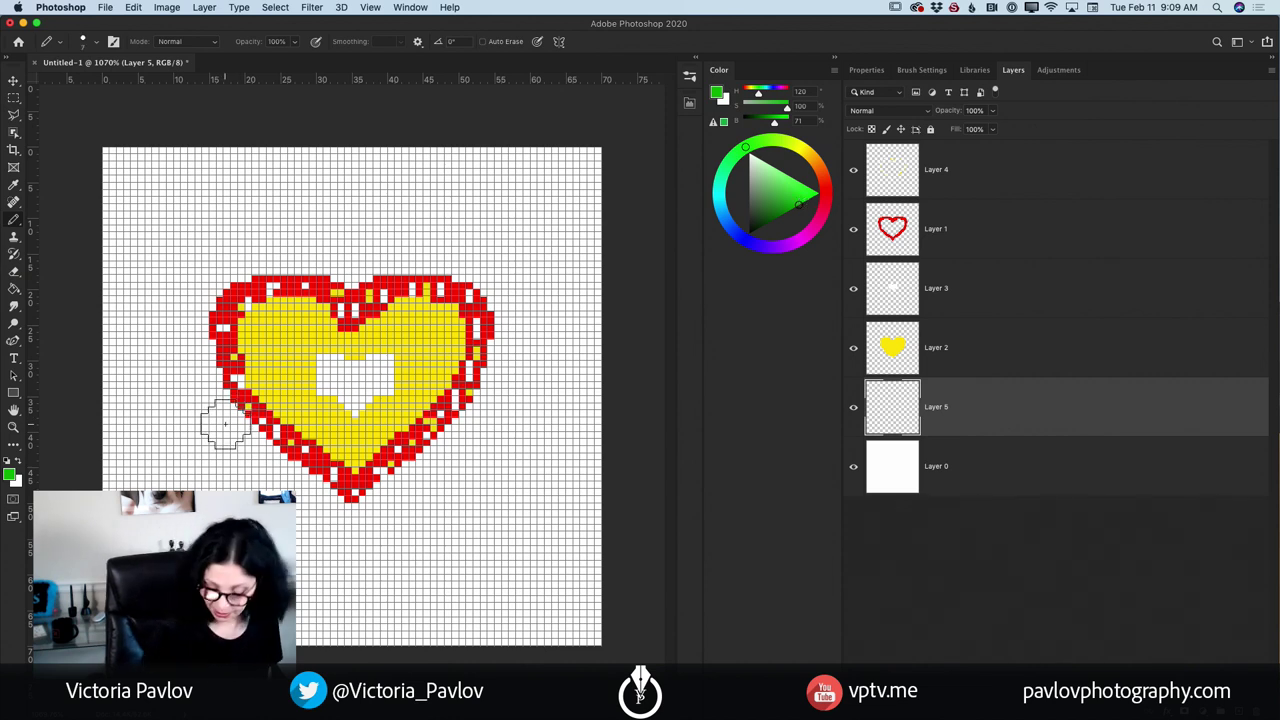
pyautogui.moveTo(214, 246)
pyautogui.mouseDown()
pyautogui.moveTo(165, 292)
pyautogui.moveTo(314, 177)
pyautogui.moveTo(150, 410)
pyautogui.moveTo(447, 180)
pyautogui.moveTo(240, 470)
pyautogui.moveTo(470, 230)
pyautogui.moveTo(260, 465)
pyautogui.moveTo(310, 485)
pyautogui.moveTo(563, 251)
pyautogui.moveTo(423, 537)
pyautogui.moveTo(516, 515)
pyautogui.moveTo(535, 560)
pyautogui.mouseUp()
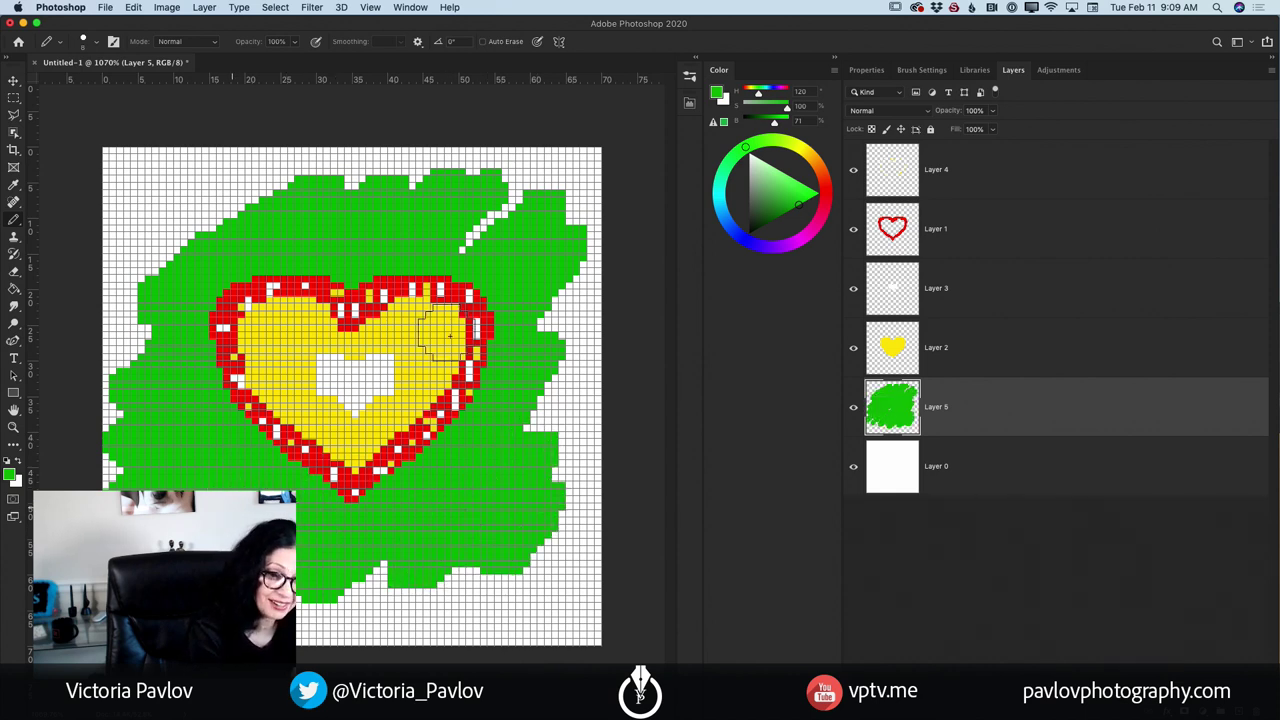
pyautogui.moveTo(464, 246); pyautogui.dragTo(471, 214)
pyautogui.moveTo(245, 229)
pyautogui.mouseDown()
pyautogui.moveTo(185, 239)
pyautogui.moveTo(158, 226)
pyautogui.moveTo(132, 256)
pyautogui.moveTo(177, 326)
pyautogui.moveTo(134, 348)
pyautogui.mouseUp()
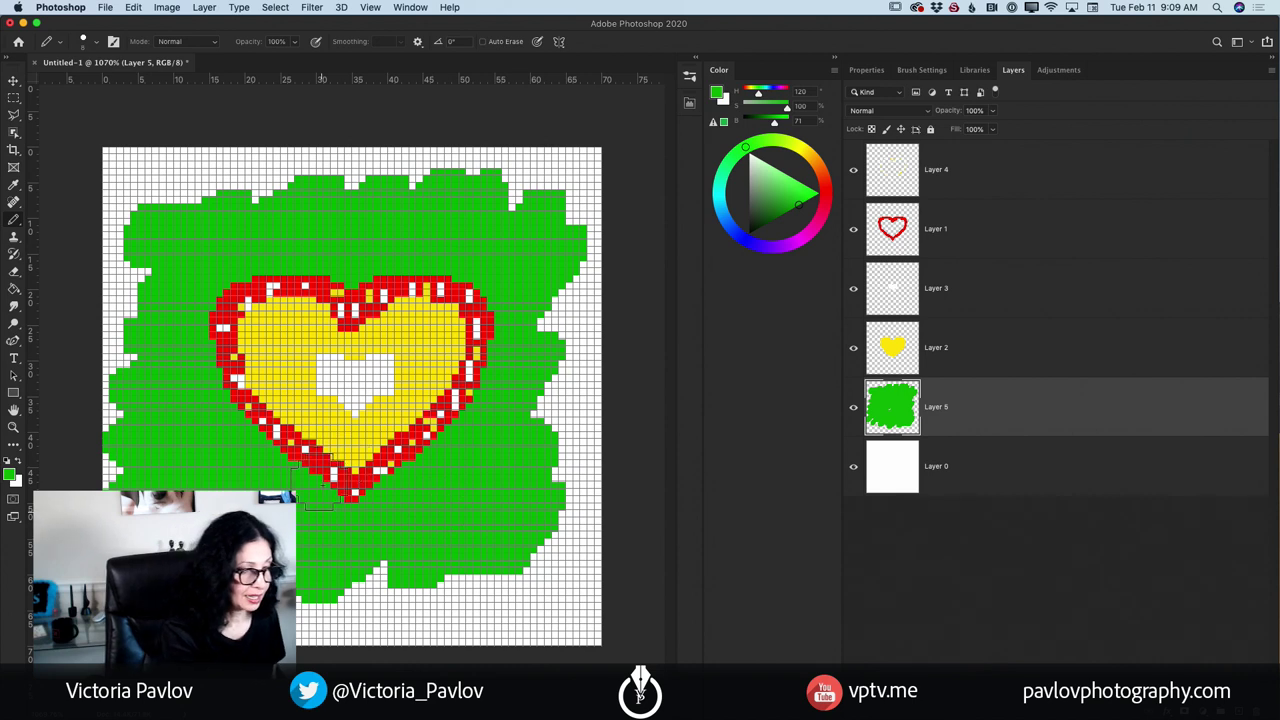
# - Add a new layer directly above Layer 0 and paint the canvas edges around the green area red with hue 5, saturation 98, brightness 100
pyautogui.click(997, 464)
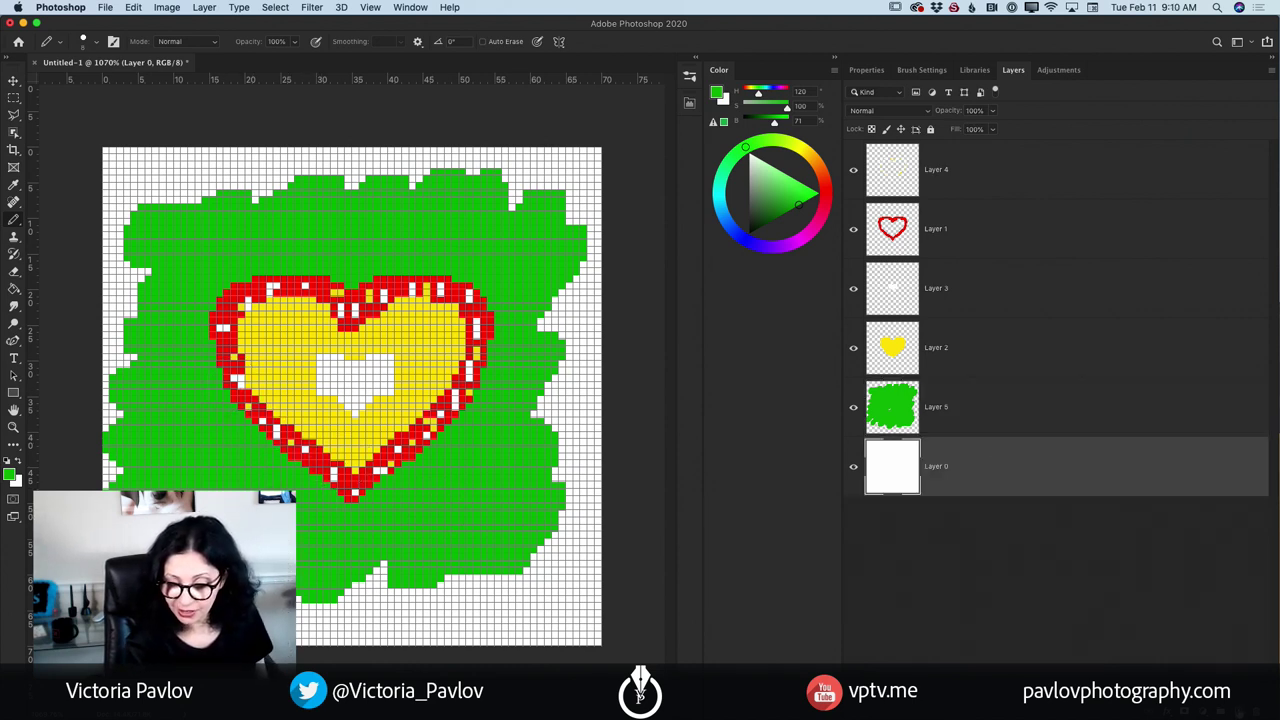
pyautogui.press('super+shift+alt+n')
pyautogui.moveTo(798, 204); pyautogui.dragTo(818, 191)
pyautogui.moveTo(229, 213)
pyautogui.mouseDown()
pyautogui.moveTo(121, 163)
pyautogui.moveTo(99, 254)
pyautogui.moveTo(135, 300)
pyautogui.moveTo(135, 188)
pyautogui.moveTo(242, 165)
pyautogui.moveTo(228, 175)
pyautogui.moveTo(298, 188)
pyautogui.moveTo(281, 171)
pyautogui.moveTo(450, 158)
pyautogui.moveTo(388, 164)
pyautogui.moveTo(478, 172)
pyautogui.moveTo(534, 140)
pyautogui.moveTo(587, 157)
pyautogui.moveTo(582, 328)
pyautogui.moveTo(569, 253)
pyautogui.moveTo(574, 560)
pyautogui.moveTo(558, 428)
pyautogui.moveTo(562, 545)
pyautogui.moveTo(590, 474)
pyautogui.moveTo(571, 542)
pyautogui.moveTo(516, 425)
pyautogui.moveTo(489, 577)
pyautogui.moveTo(312, 600)
pyautogui.mouseUp()
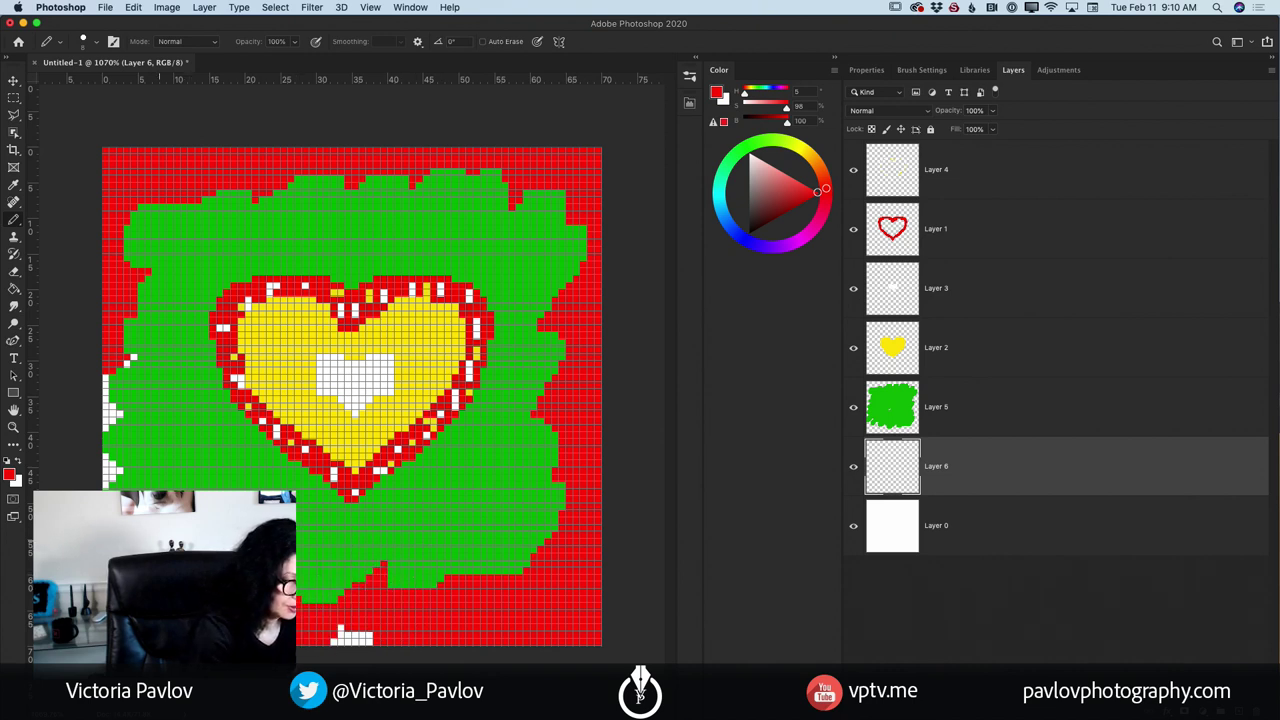
pyautogui.moveTo(112, 485); pyautogui.dragTo(112, 350)
pyautogui.moveTo(340, 640); pyautogui.dragTo(420, 630)
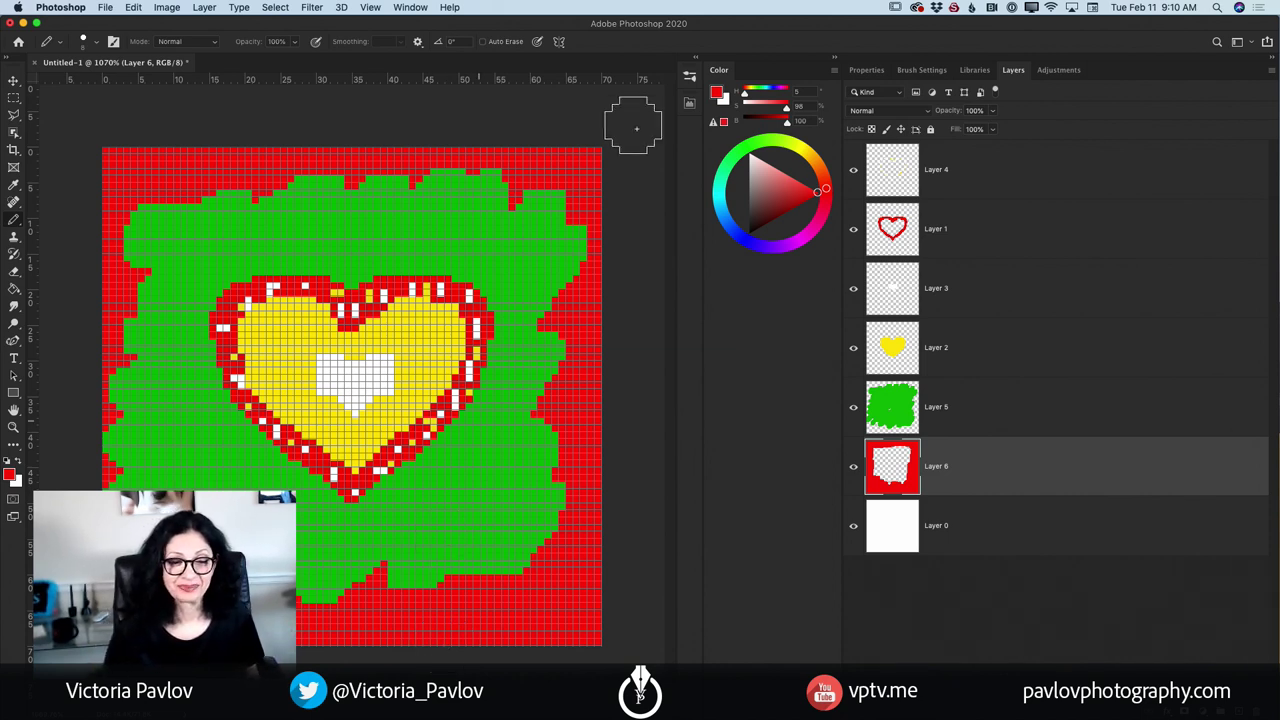
# - Add a new layer above Layer 4, pick white as the drawing colour and shrink the Pencil to one pixel
pyautogui.click(962, 170)
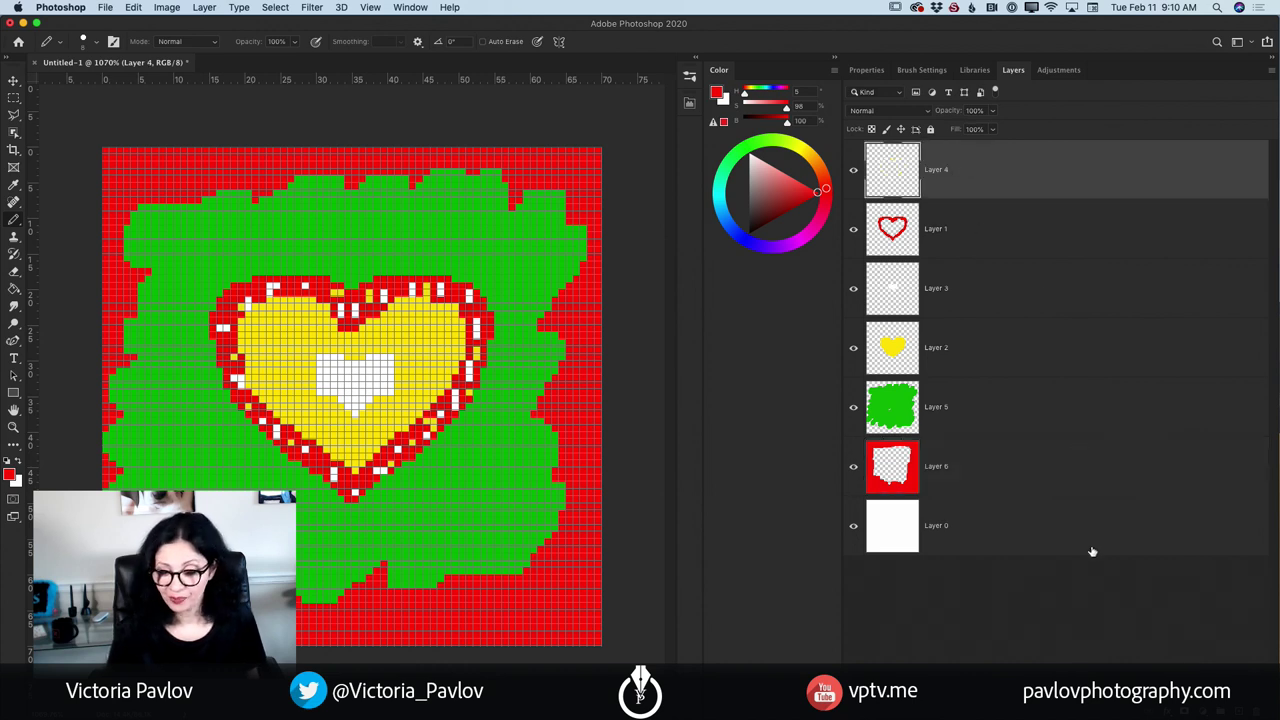
pyautogui.press('super+shift+alt+n')
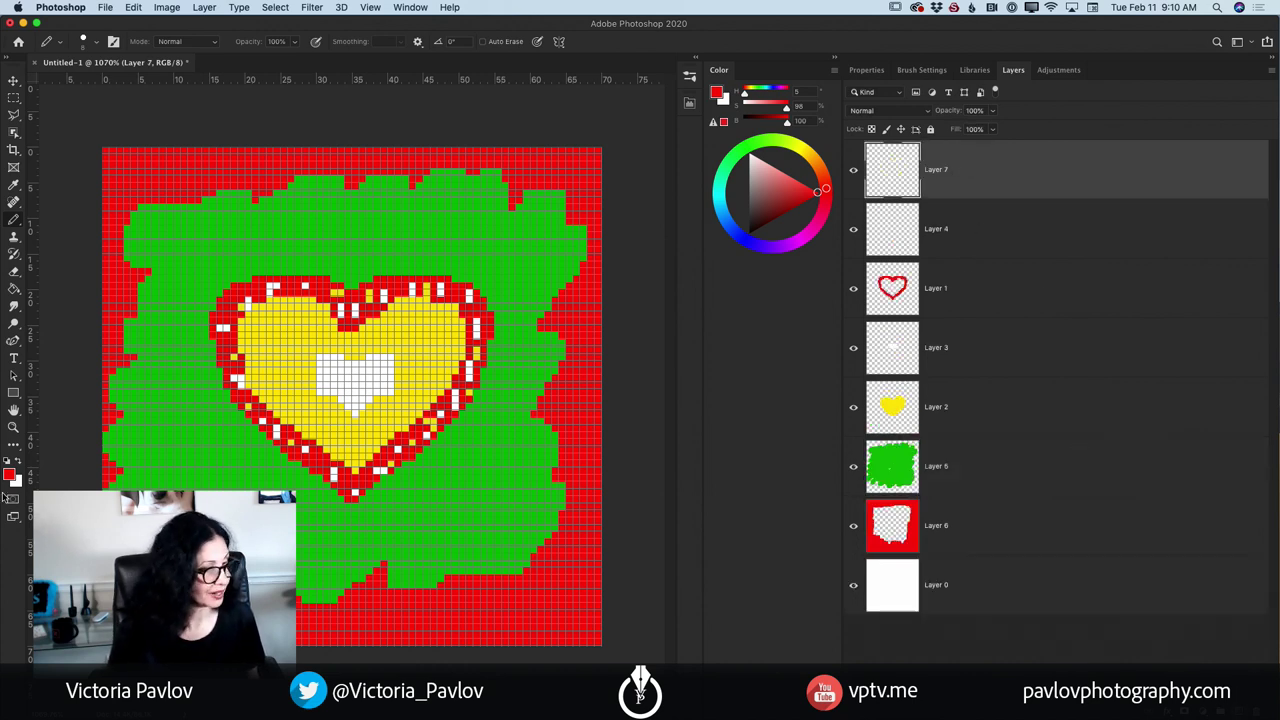
pyautogui.click(748, 151)
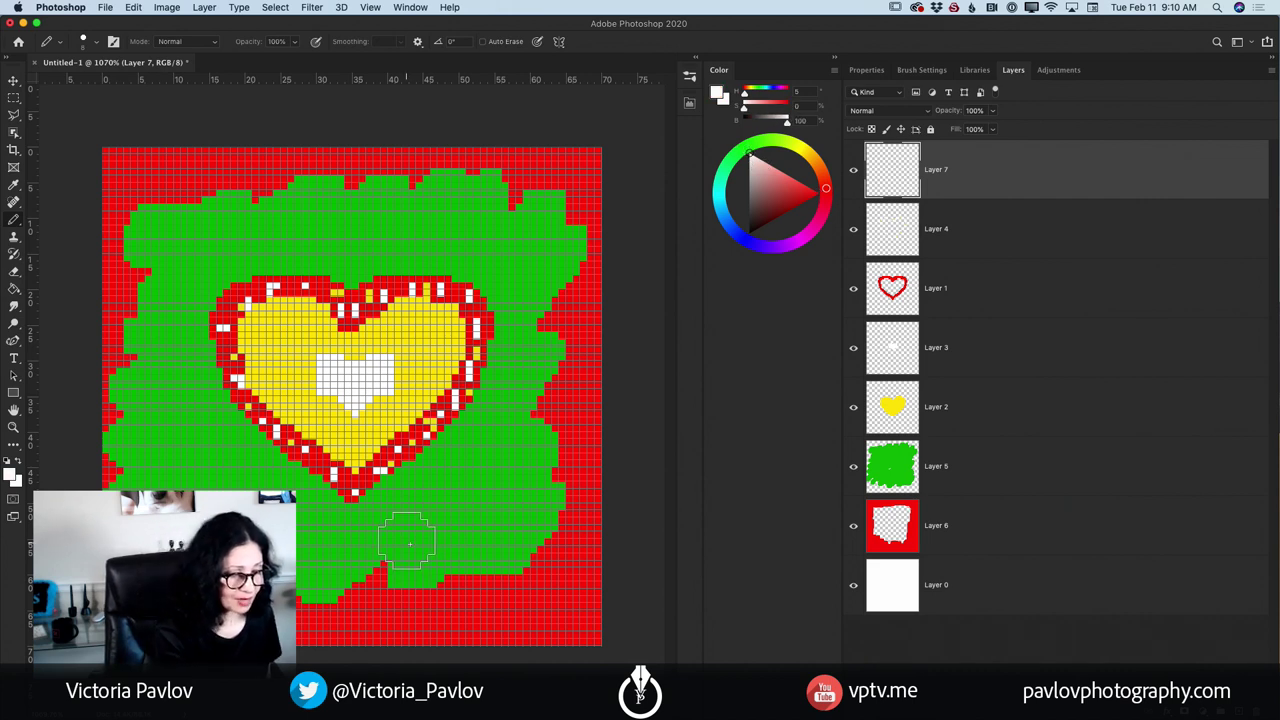
pyautogui.press('[')
pyautogui.press('[')
pyautogui.press('[')
pyautogui.press('[')
pyautogui.press('[')
pyautogui.press('[')
pyautogui.press('[')
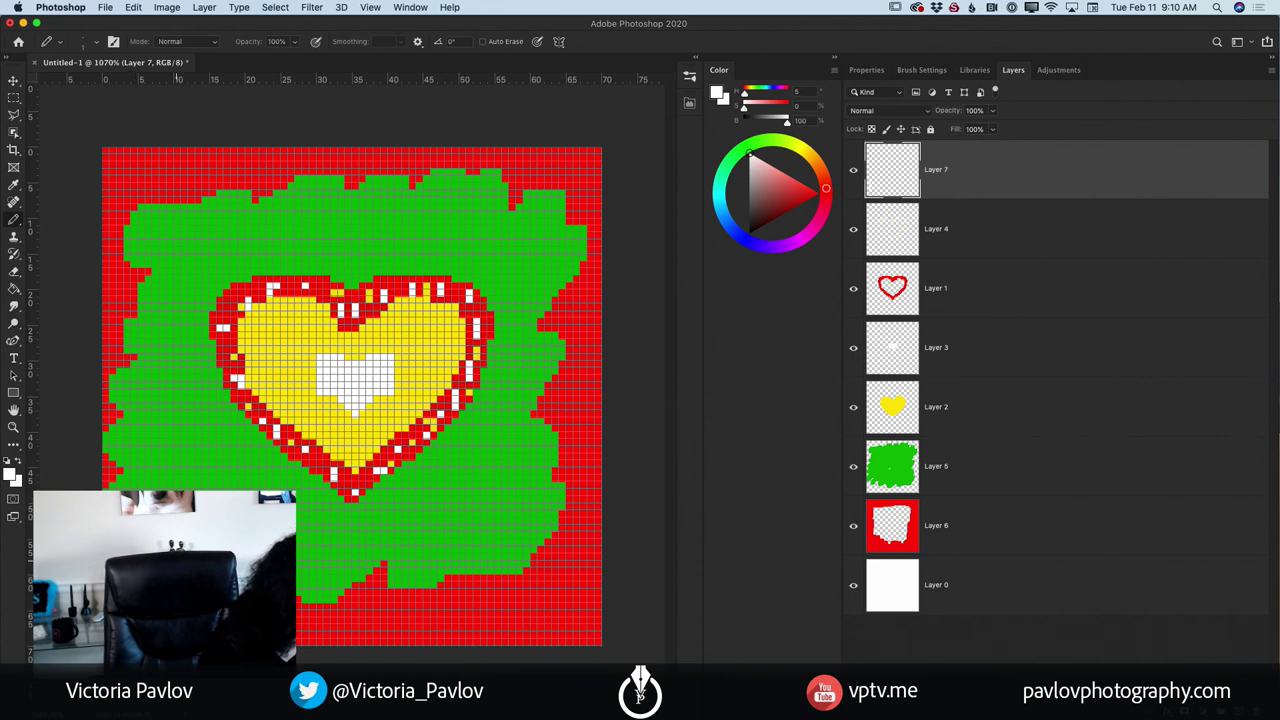
# - Draw white block lettering with a letter E on Layer 7 below the heart, undoing misplaced Pencil strokes
pyautogui.click(133, 7)
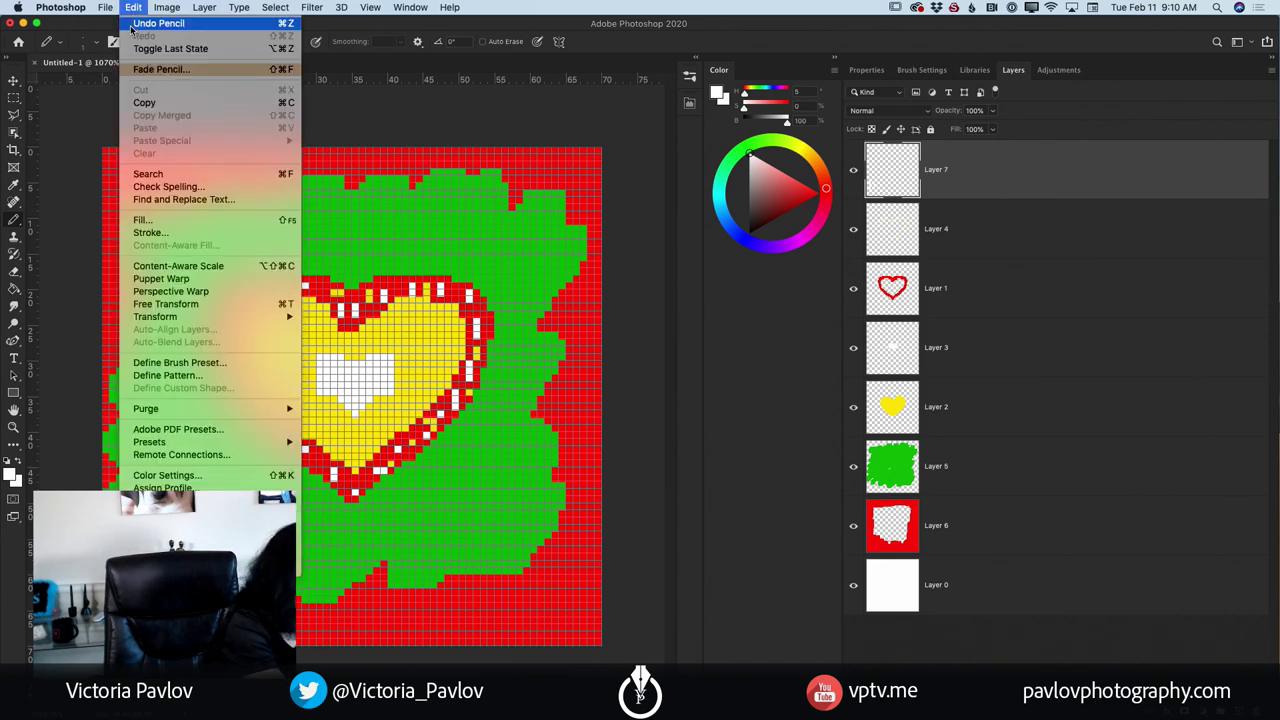
pyautogui.press('Escape')
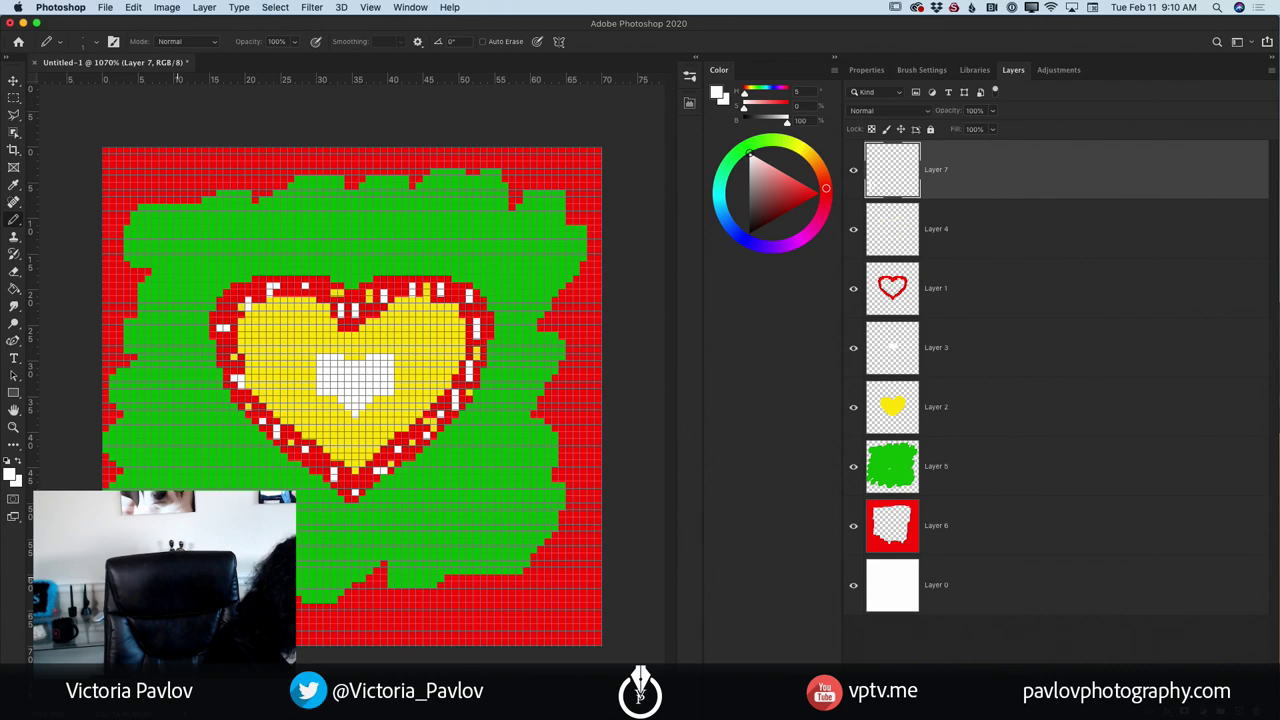
pyautogui.click(133, 7)
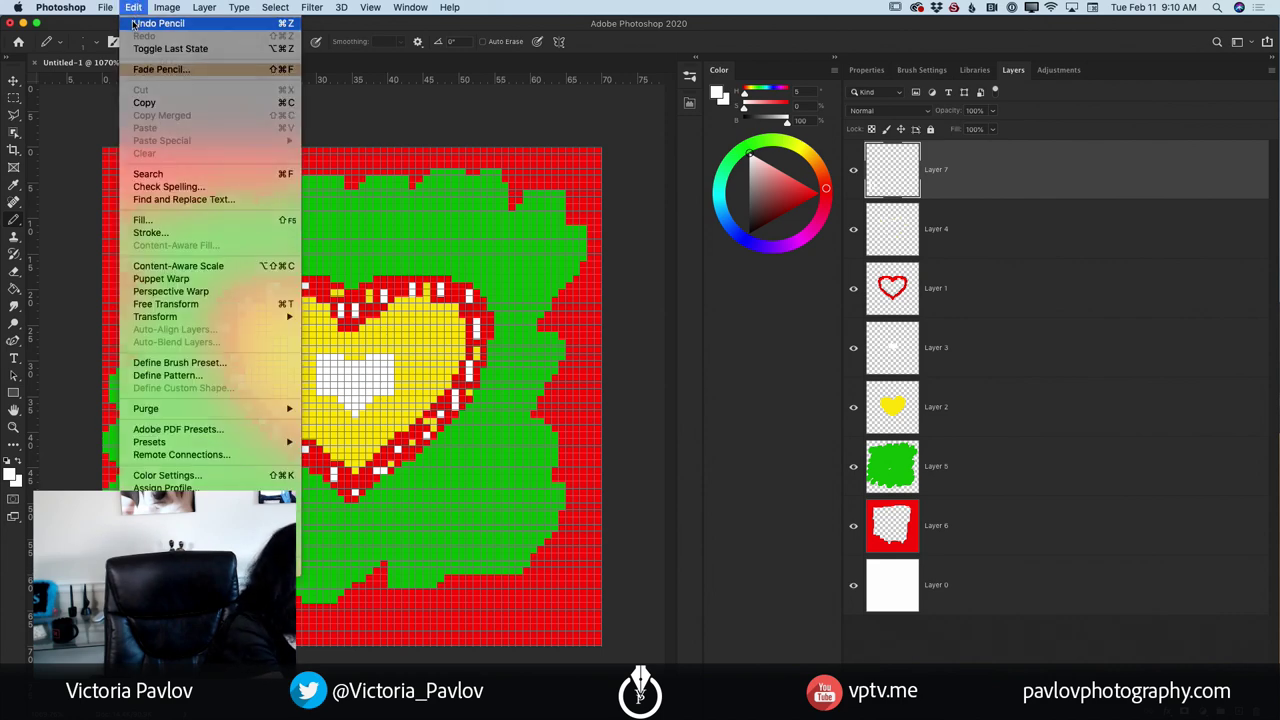
pyautogui.press('Escape')
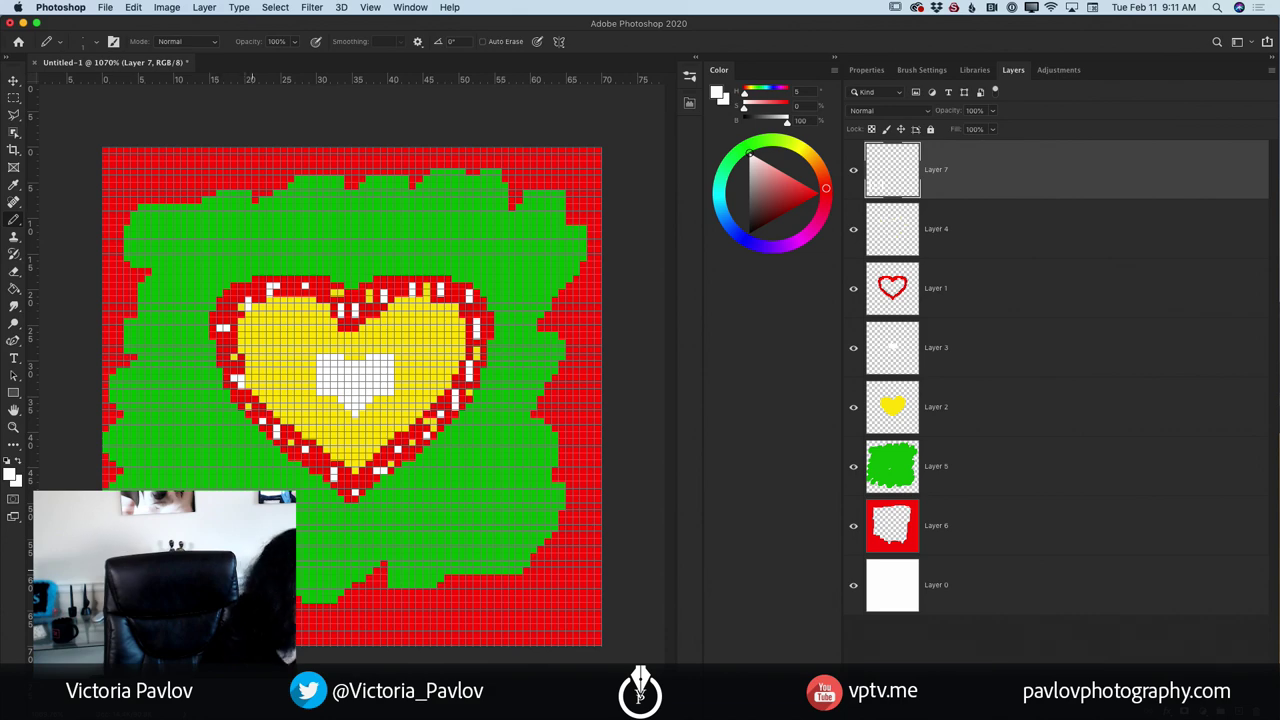
pyautogui.click(133, 7)
pyautogui.click(137, 24)
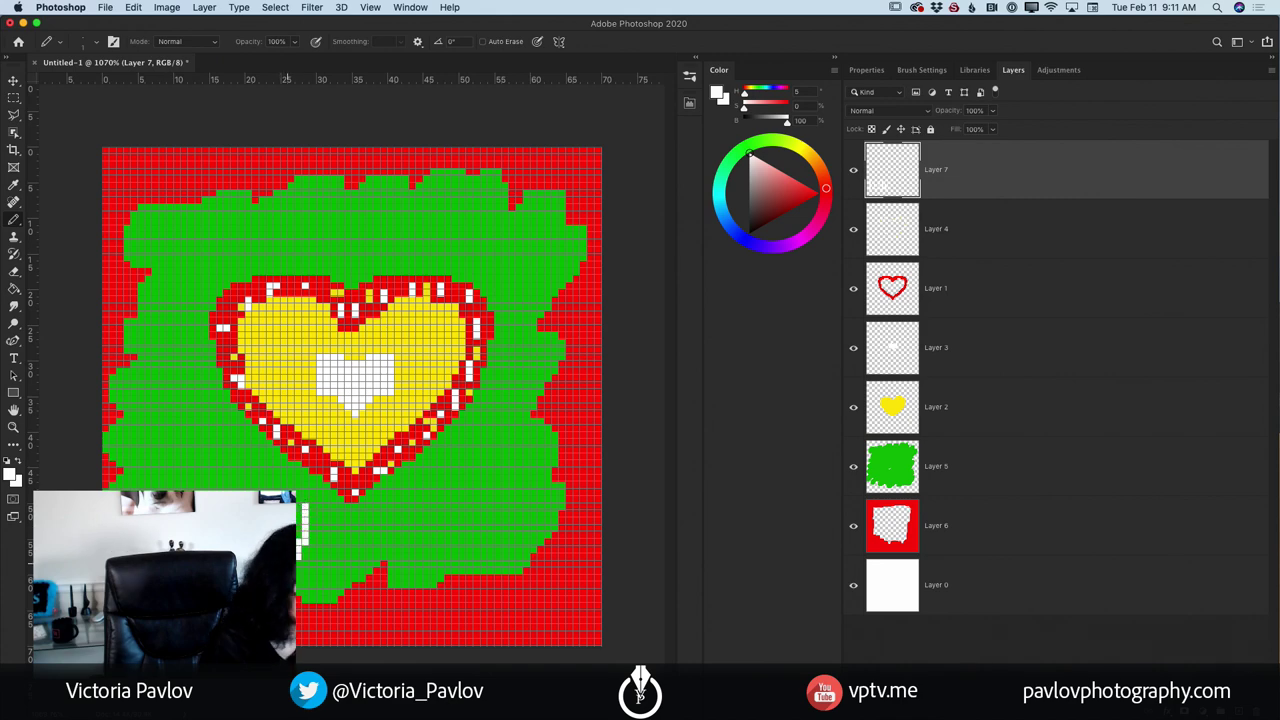
pyautogui.click(133, 7)
pyautogui.click(140, 23)
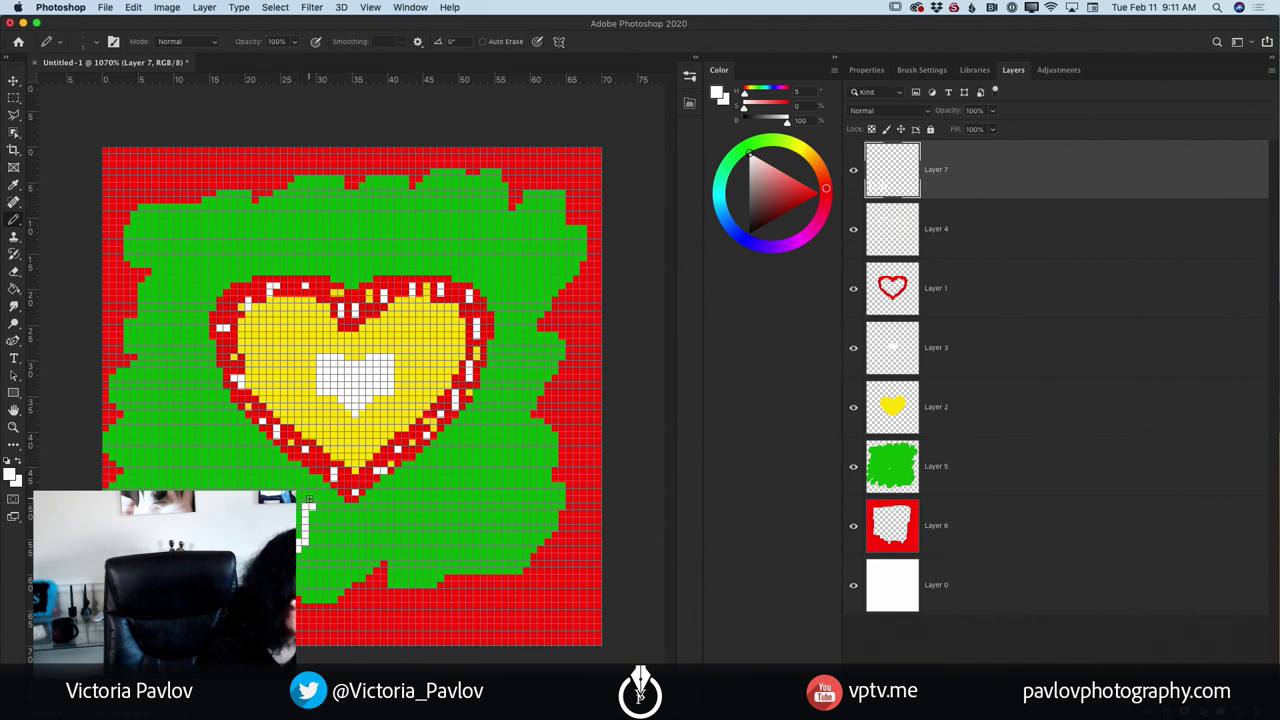
pyautogui.click(133, 7)
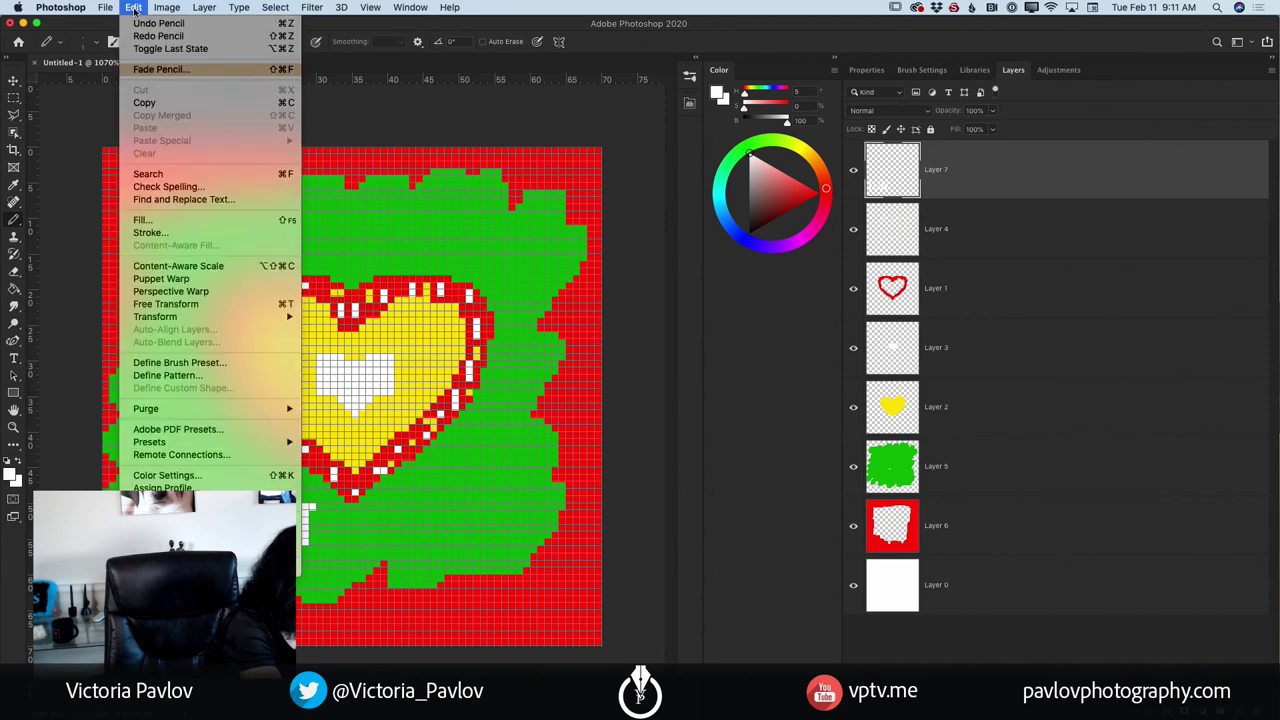
pyautogui.click(133, 7)
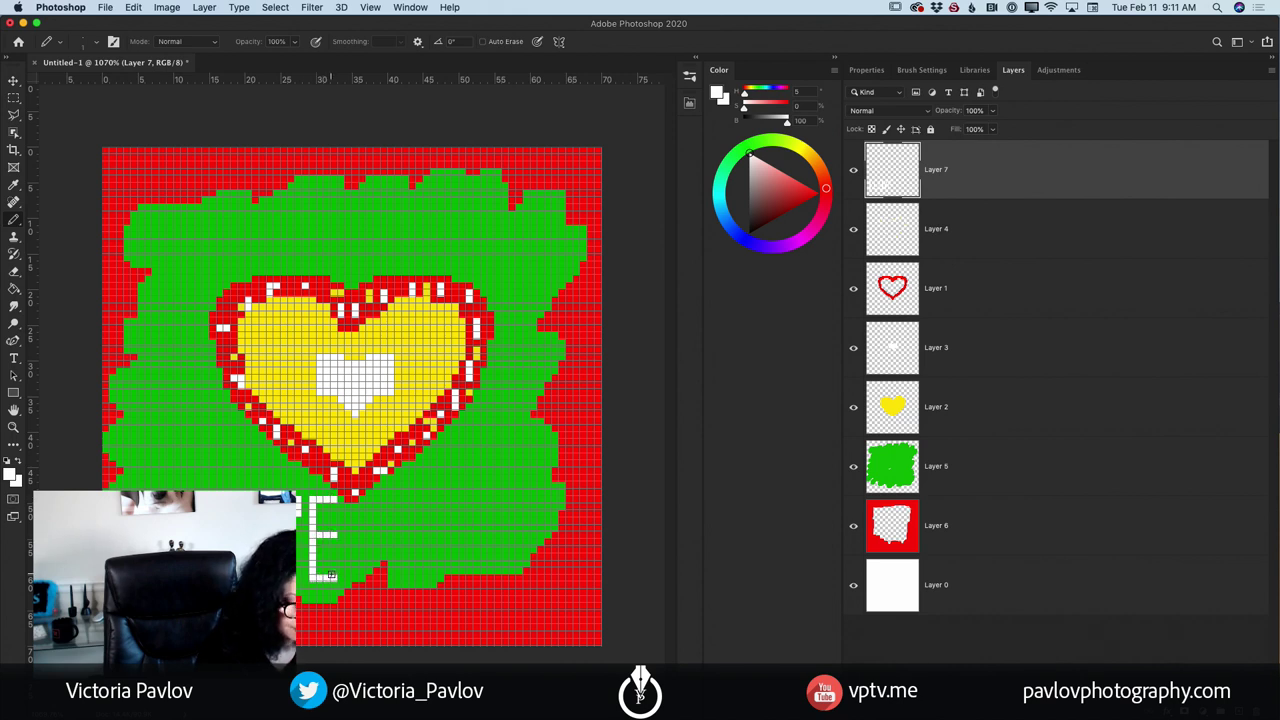
# - Draw the white letters Y and O after the E, undoing a misplaced stroke, and hide Layer 7
pyautogui.moveTo(367, 498)
pyautogui.mouseDown()
pyautogui.moveTo(373, 536)
pyautogui.moveTo(400, 542)
pyautogui.mouseUp()
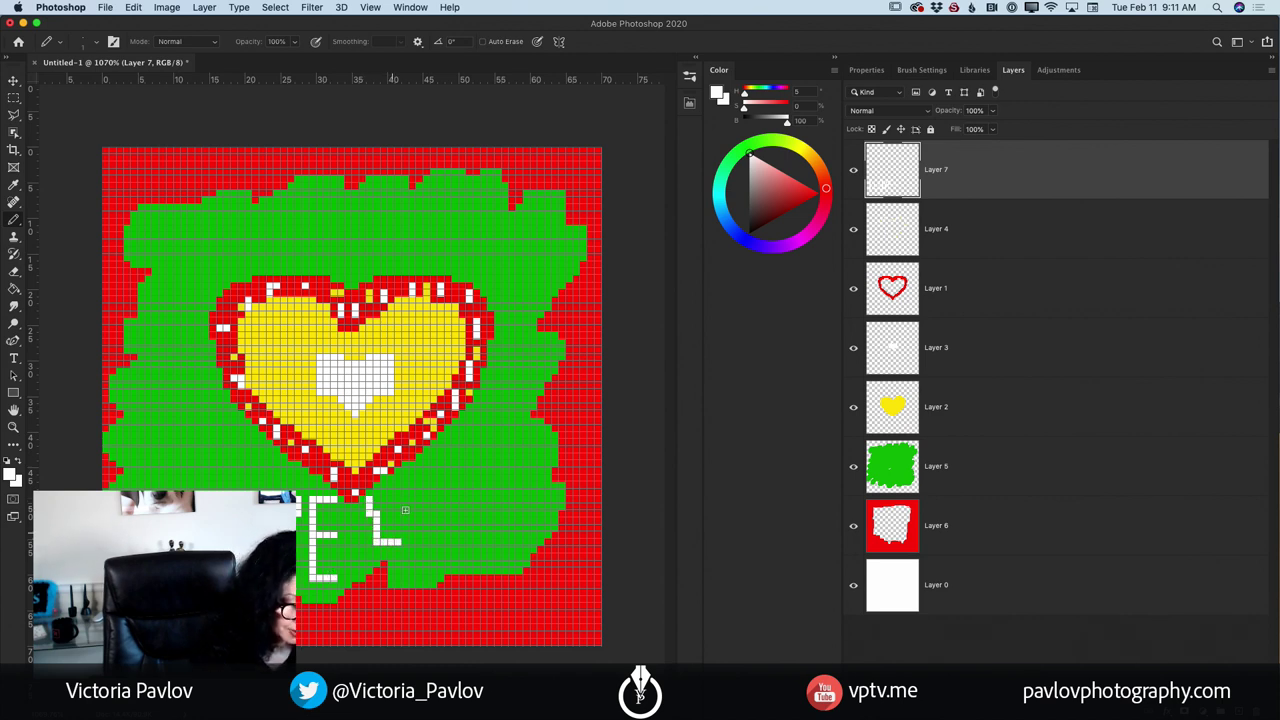
pyautogui.moveTo(397, 497)
pyautogui.mouseDown()
pyautogui.moveTo(397, 574)
pyautogui.moveTo(376, 577)
pyautogui.mouseUp()
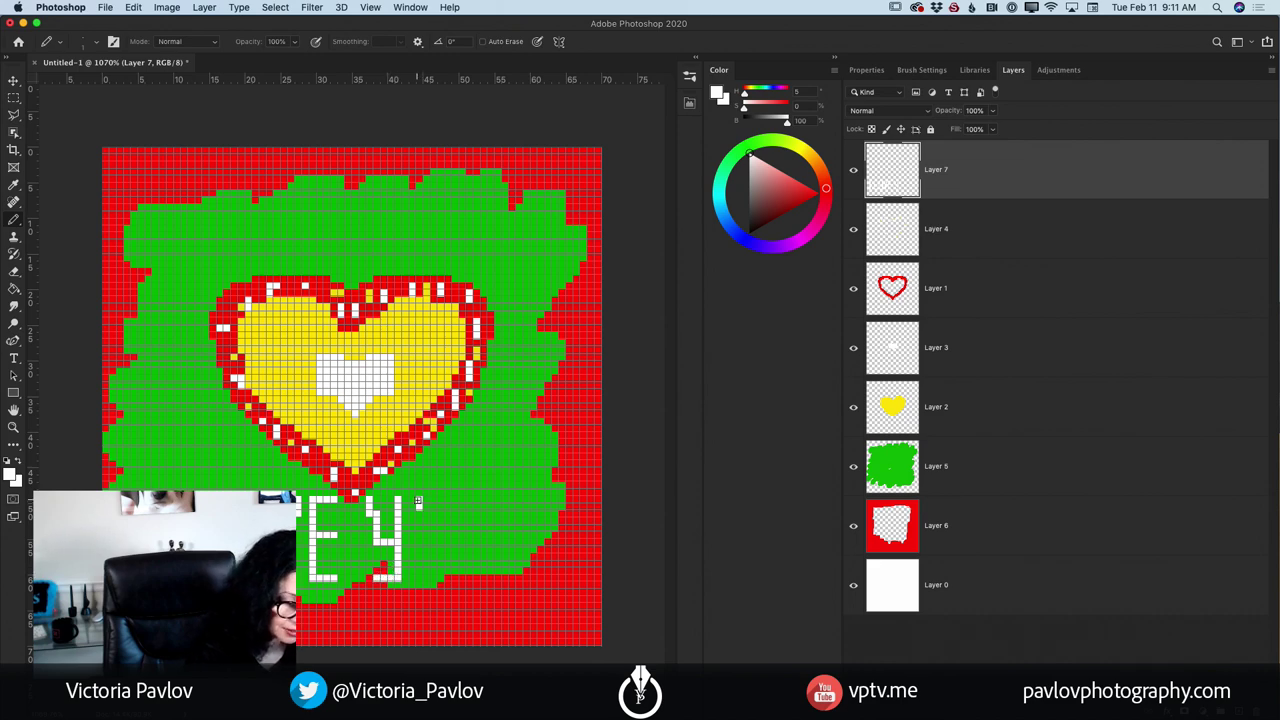
pyautogui.click(133, 7)
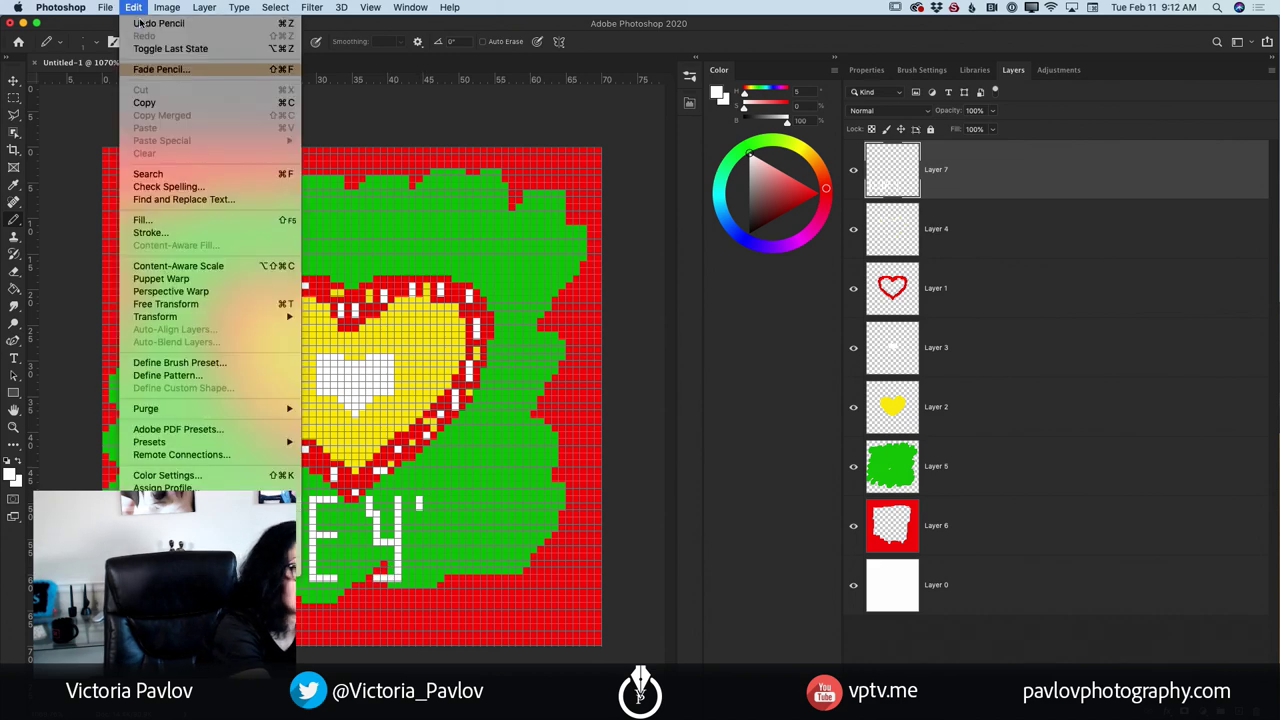
pyautogui.click(133, 7)
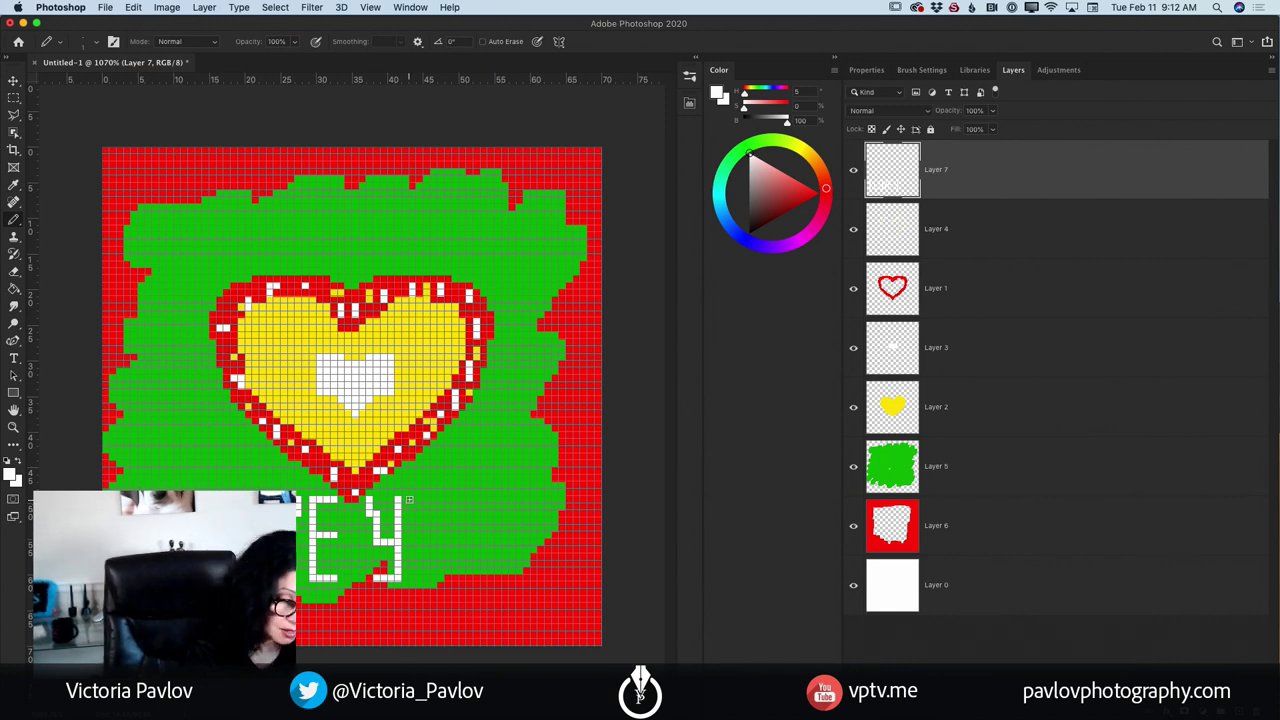
pyautogui.moveTo(411, 497); pyautogui.dragTo(411, 578)
pyautogui.moveTo(412, 498)
pyautogui.mouseDown()
pyautogui.moveTo(446, 508)
pyautogui.moveTo(434, 578)
pyautogui.moveTo(448, 578)
pyautogui.moveTo(447, 561)
pyautogui.mouseUp()
pyautogui.rightClick(444, 564)
pyautogui.click(416, 576)
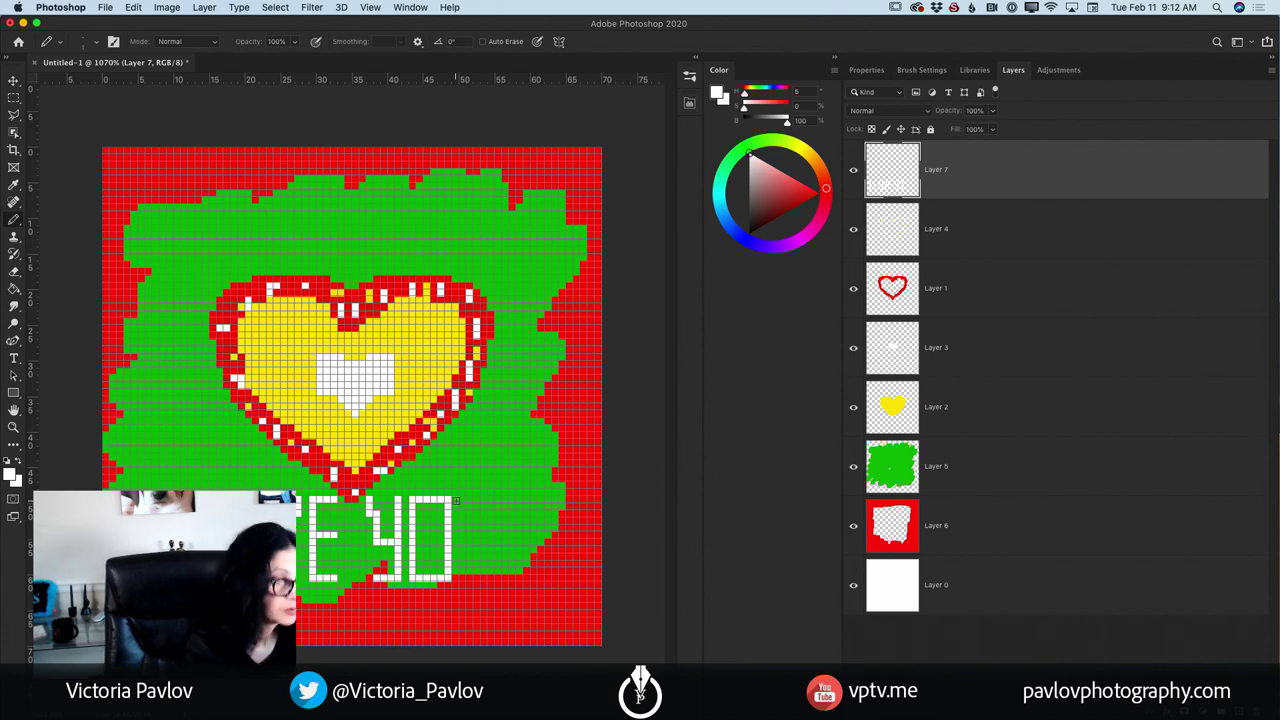
pyautogui.click(853, 170)
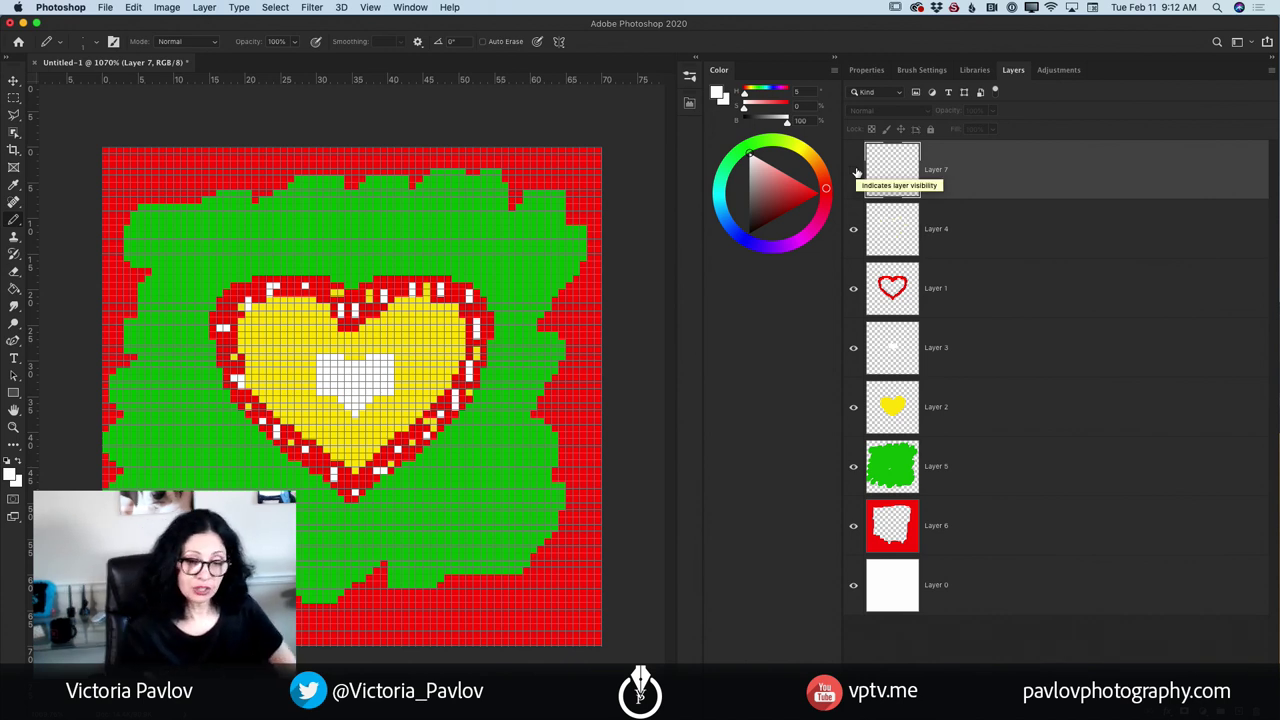
# - Add a new layer above Layer 3 and draw a white Pencil outline all around the outer edge of the red heart
pyautogui.click(988, 354)
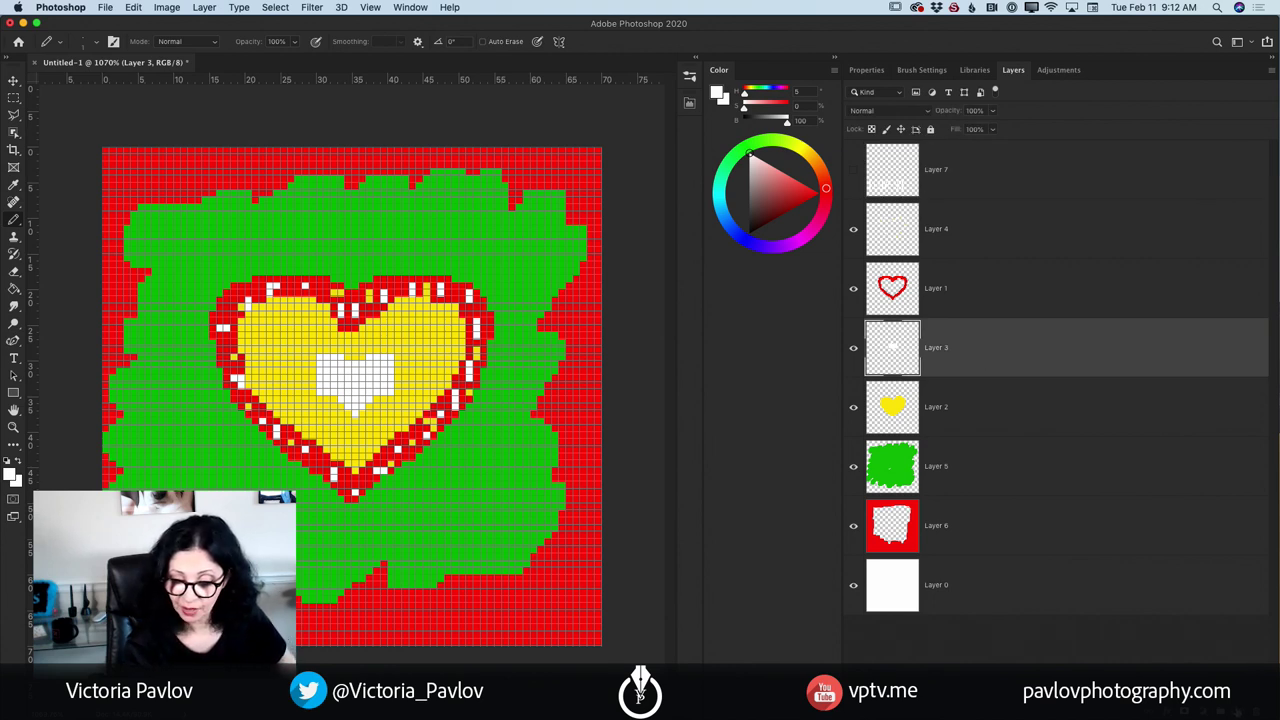
pyautogui.press('super+alt+shift+n')
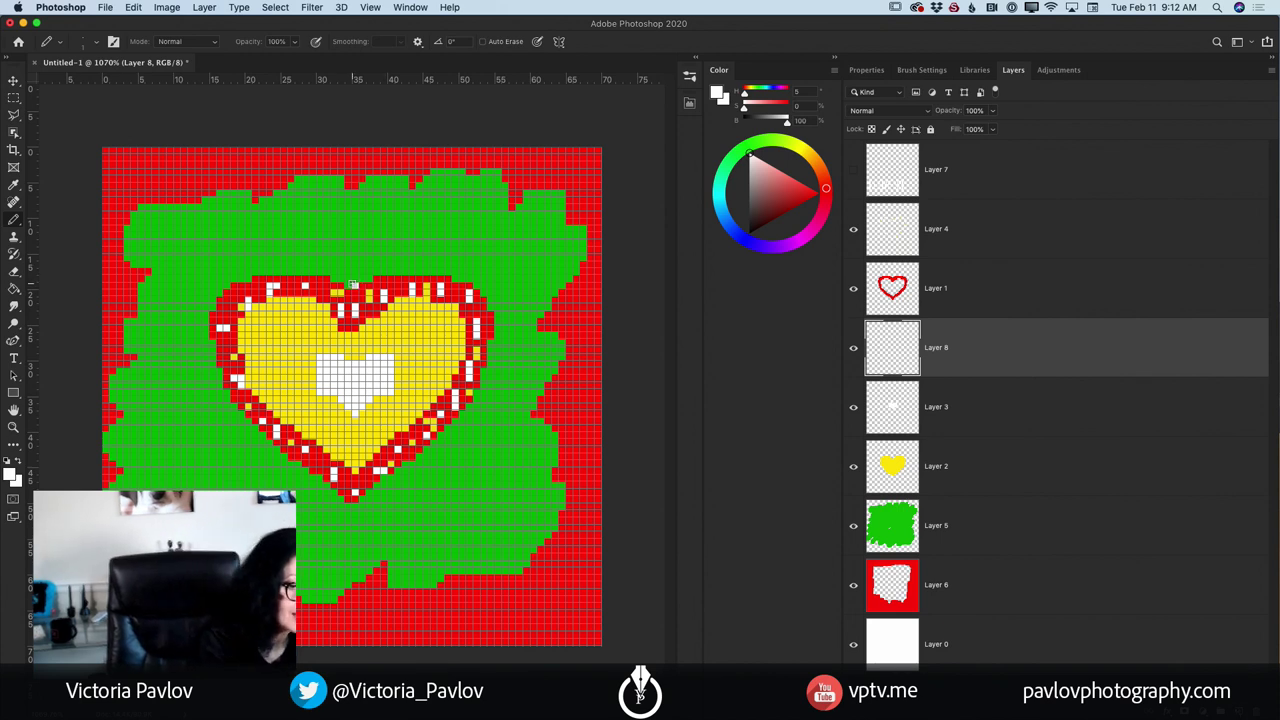
pyautogui.moveTo(373, 270)
pyautogui.mouseDown()
pyautogui.moveTo(450, 271)
pyautogui.moveTo(485, 292)
pyautogui.moveTo(492, 316)
pyautogui.moveTo(467, 402)
pyautogui.moveTo(415, 460)
pyautogui.moveTo(356, 497)
pyautogui.mouseUp()
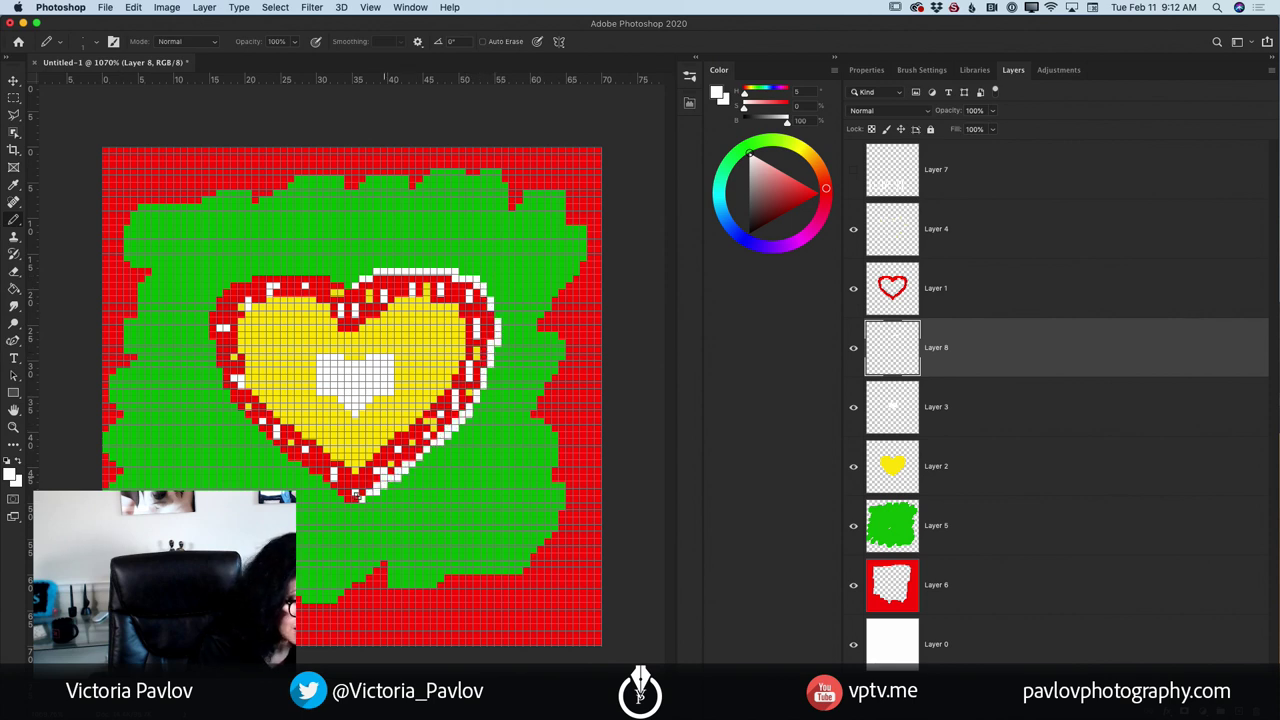
pyautogui.moveTo(356, 286)
pyautogui.mouseDown()
pyautogui.moveTo(257, 269)
pyautogui.moveTo(211, 300)
pyautogui.moveTo(204, 330)
pyautogui.moveTo(225, 392)
pyautogui.moveTo(303, 475)
pyautogui.mouseUp()
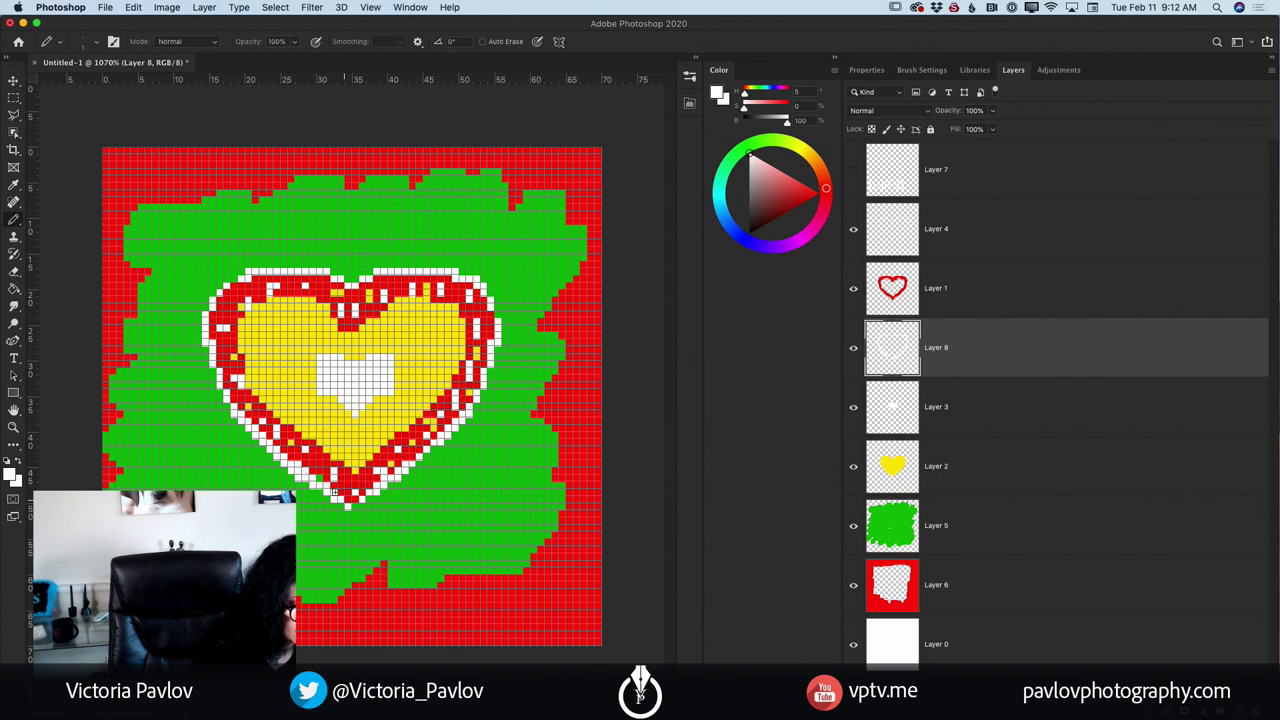
pyautogui.moveTo(348, 506); pyautogui.dragTo(441, 428)
pyautogui.moveTo(489, 337); pyautogui.dragTo(483, 381)
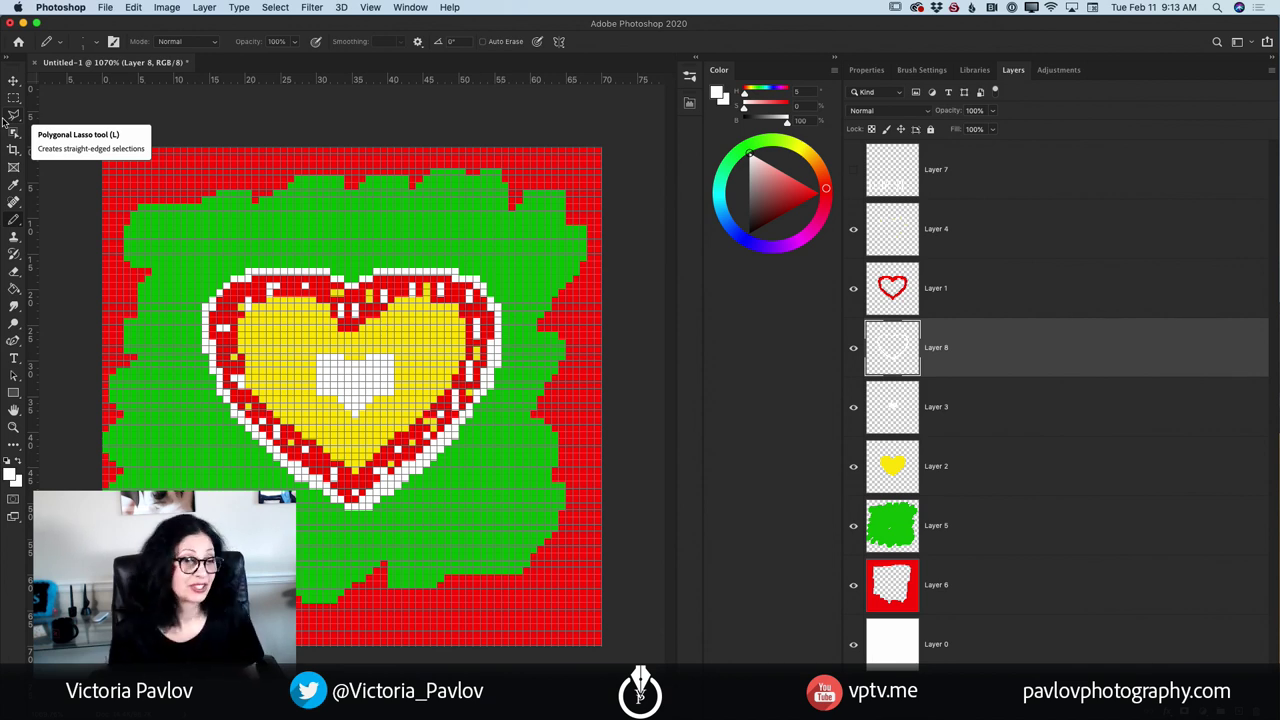
# - Hide the grid on the canvas
pyautogui.click(369, 8)
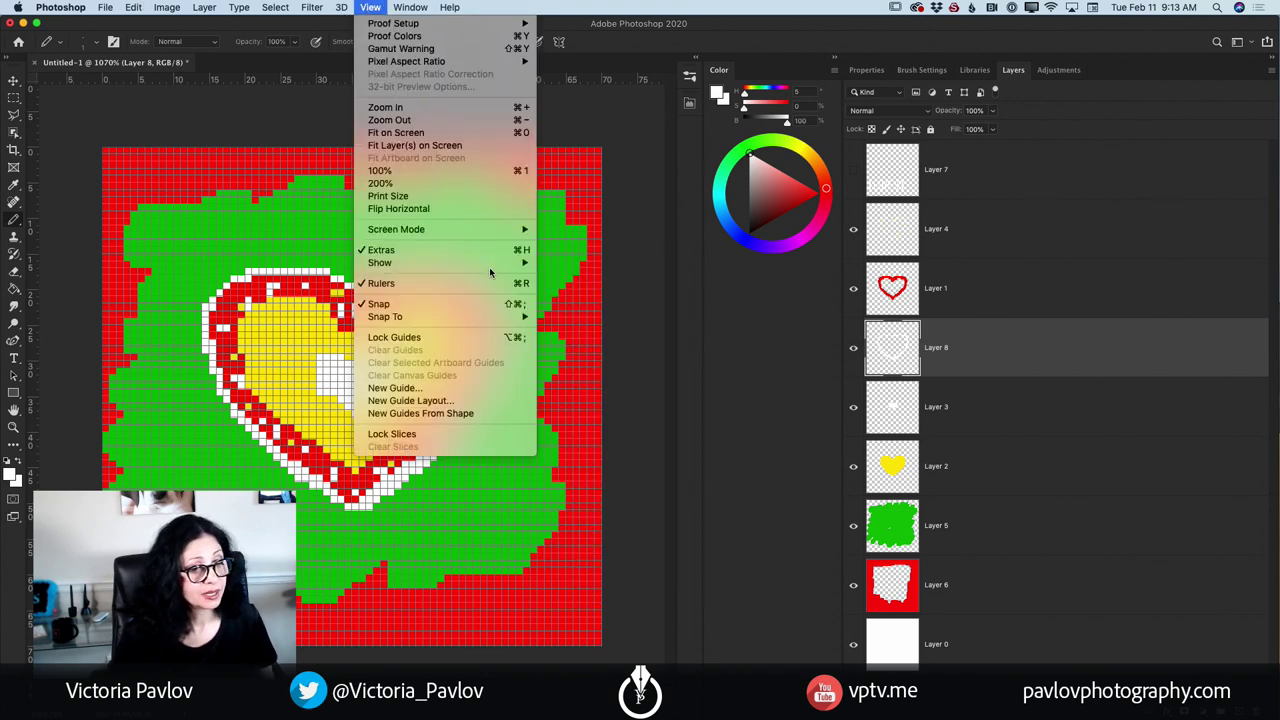
pyautogui.moveTo(520, 264)
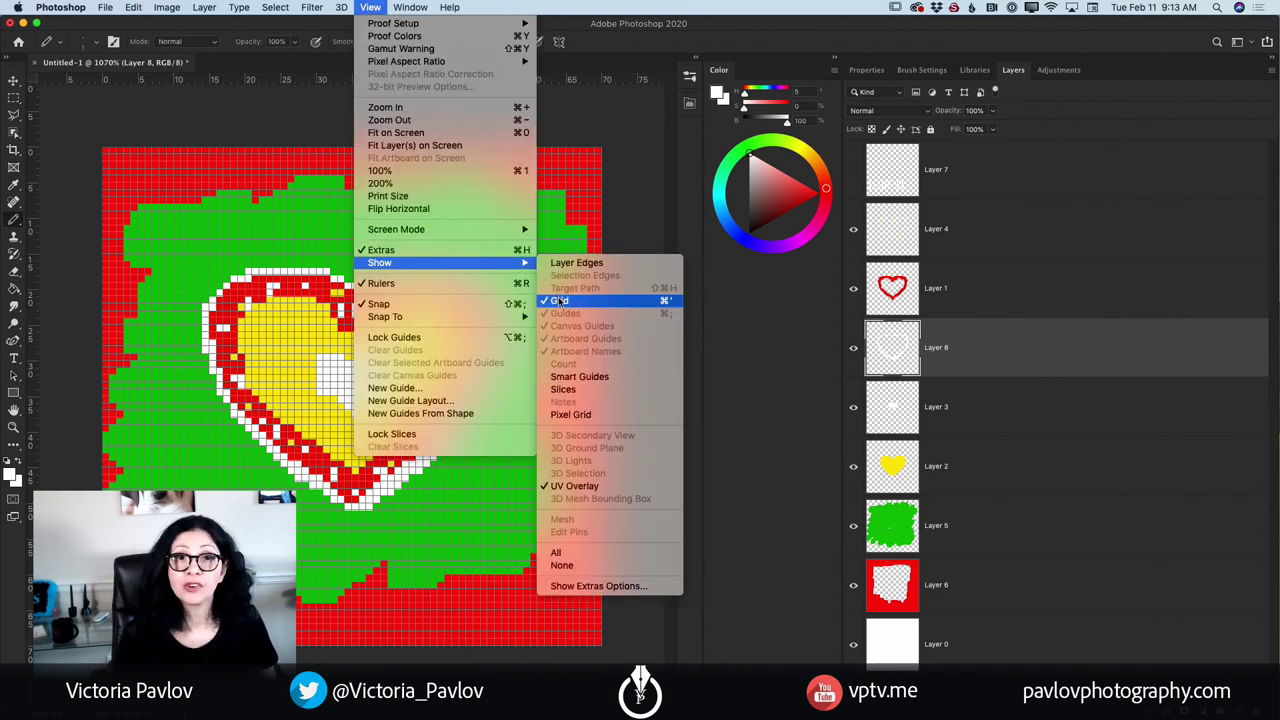
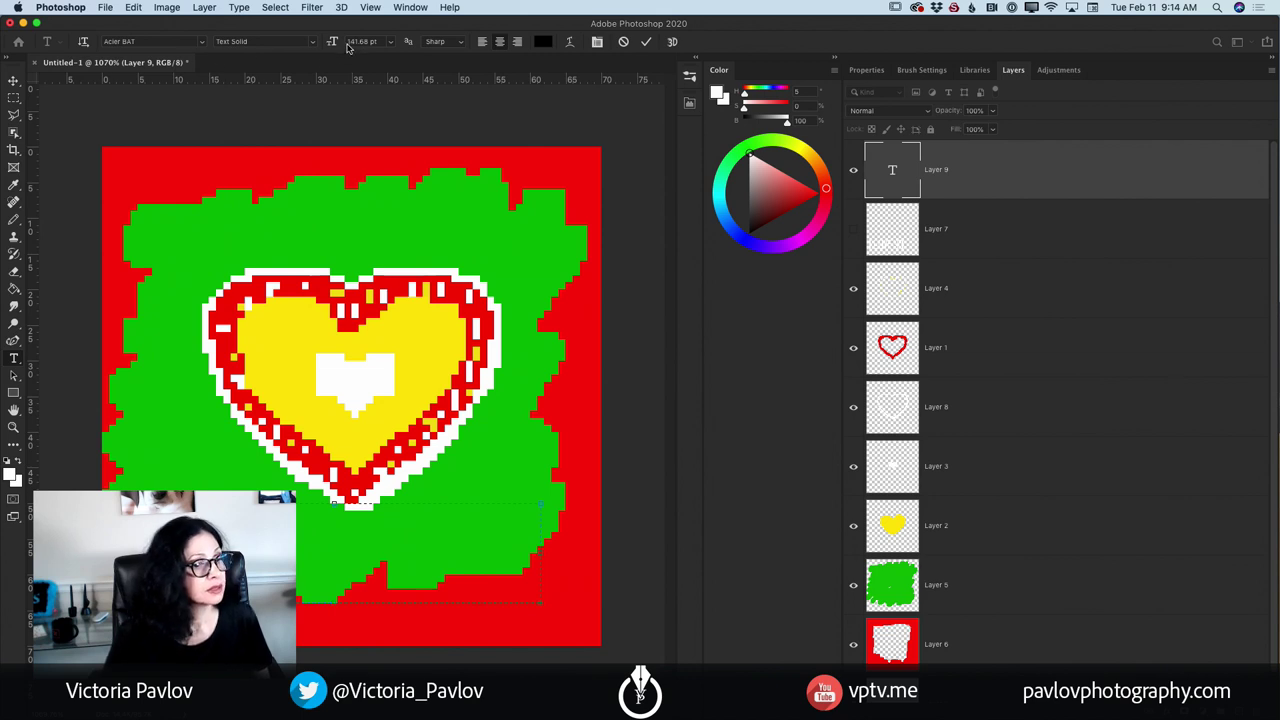
# - Replace the empty text box with a wider one below the heart and enter "I Love You" in Acier BAT at 8 pt
pyautogui.press('Escape')
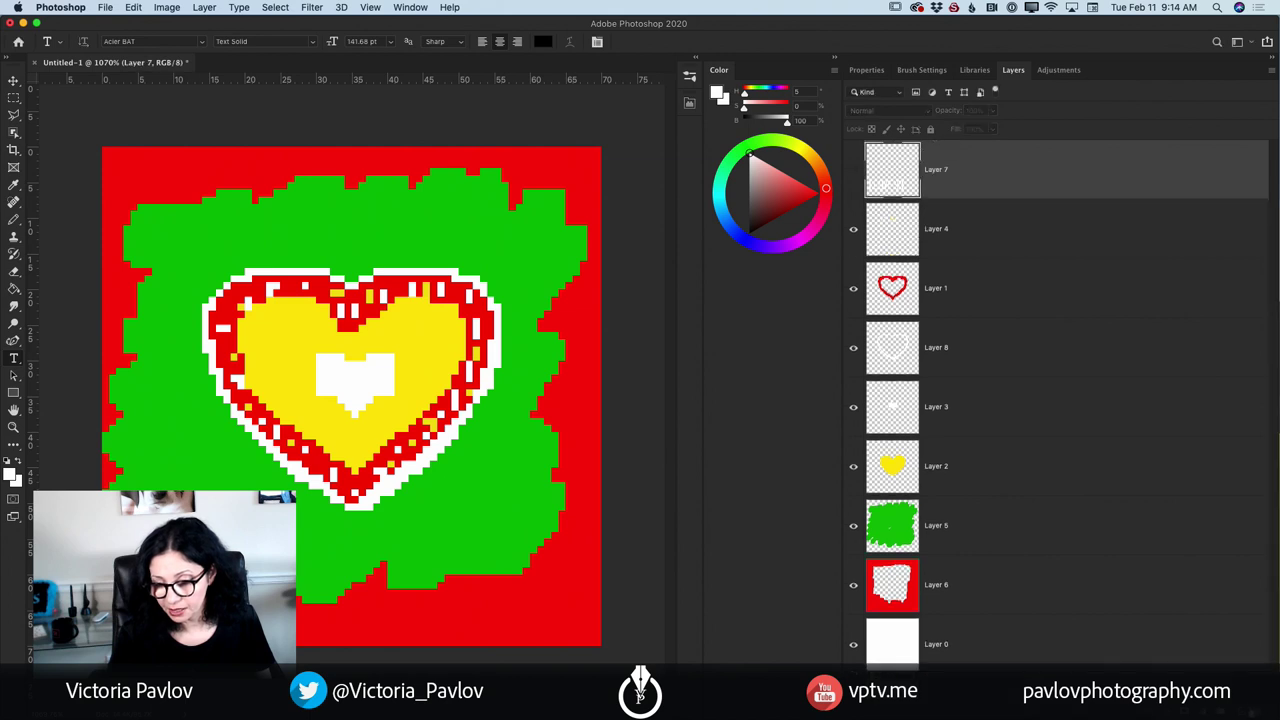
pyautogui.press('super+alt+shift+n')
pyautogui.moveTo(290, 553); pyautogui.dragTo(590, 628)
pyautogui.click(392, 41)
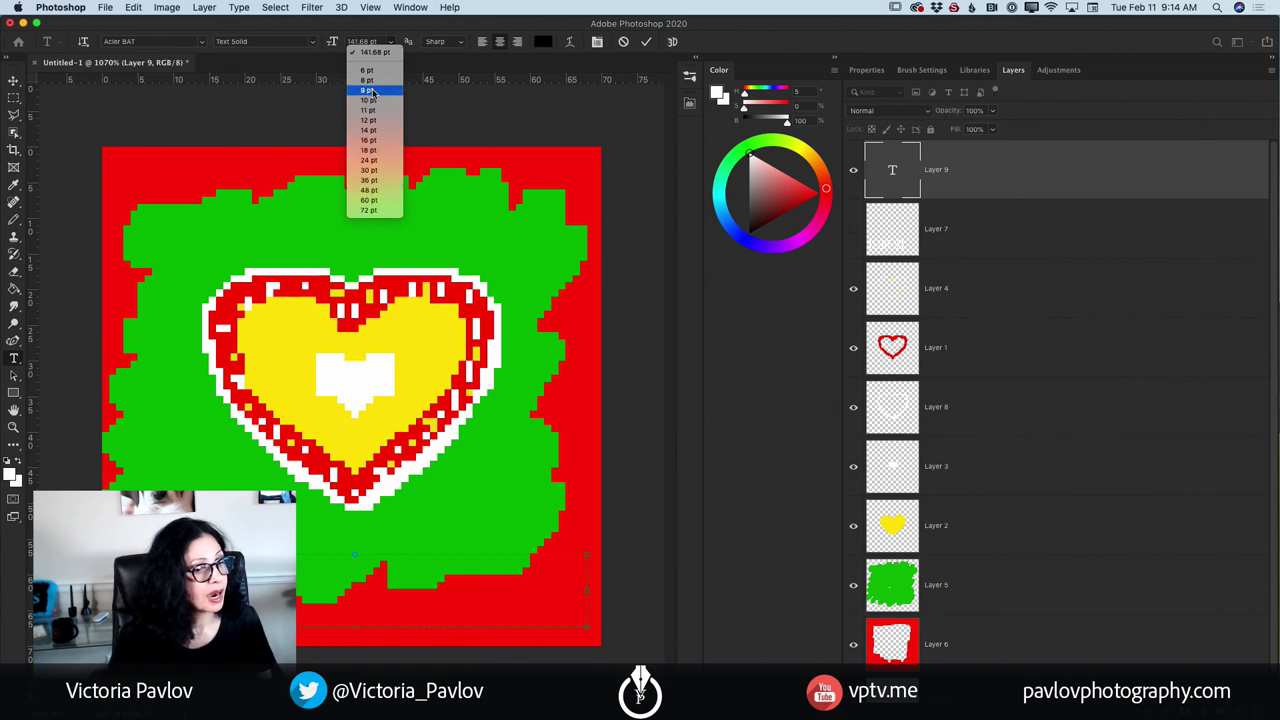
pyautogui.click(368, 80)
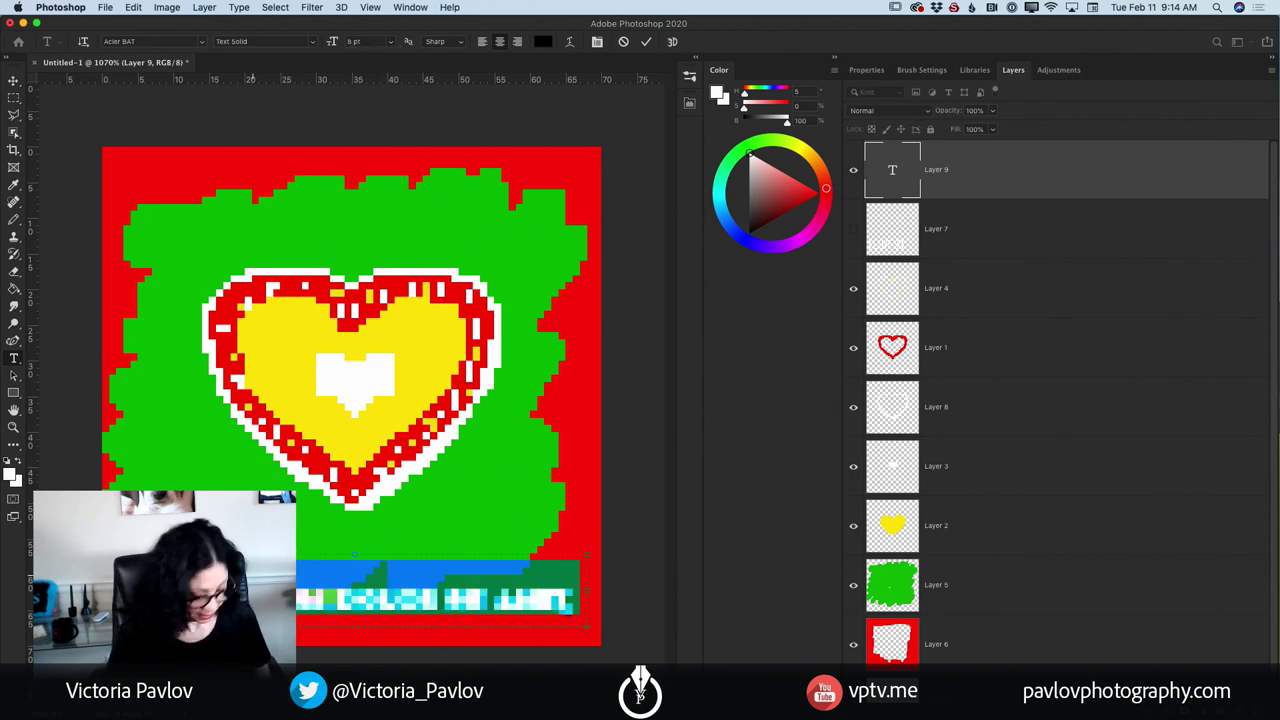
pyautogui.press('BackSpace')
pyautogui.write('I LOVE YOU')
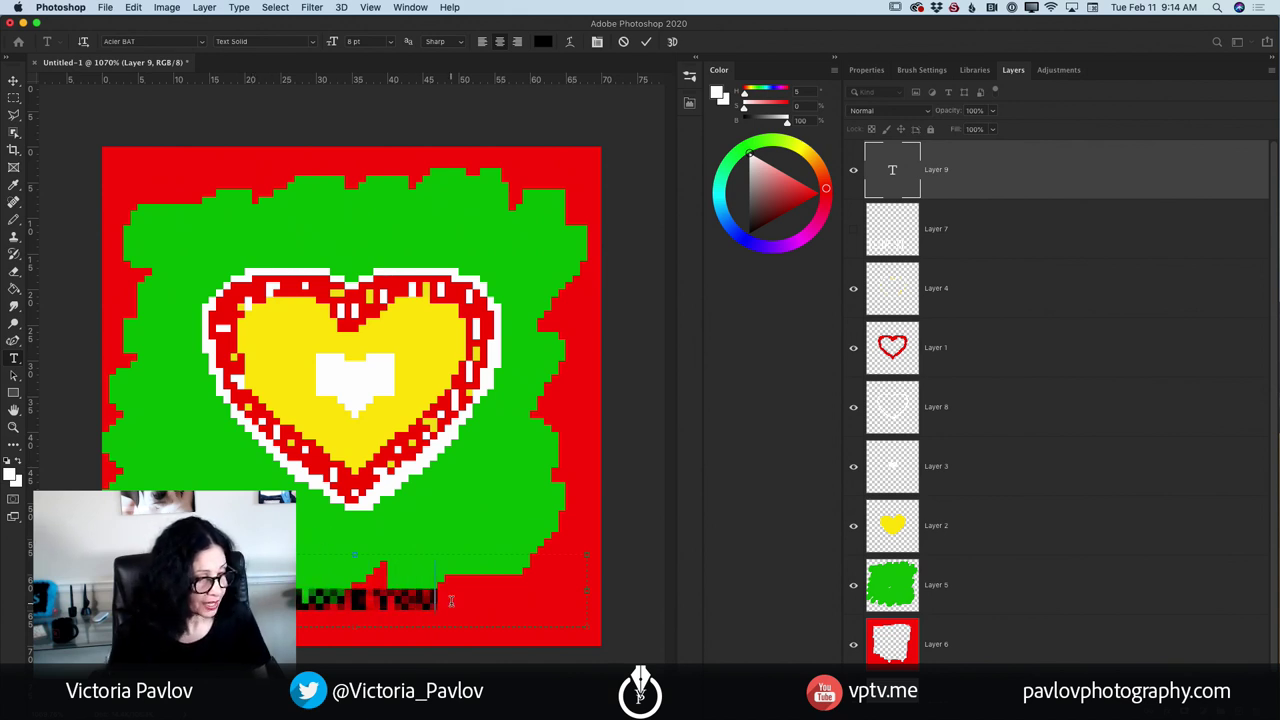
# - Change the colour of the whole "I Love You" text to white
pyautogui.moveTo(449, 601); pyautogui.dragTo(298, 600)
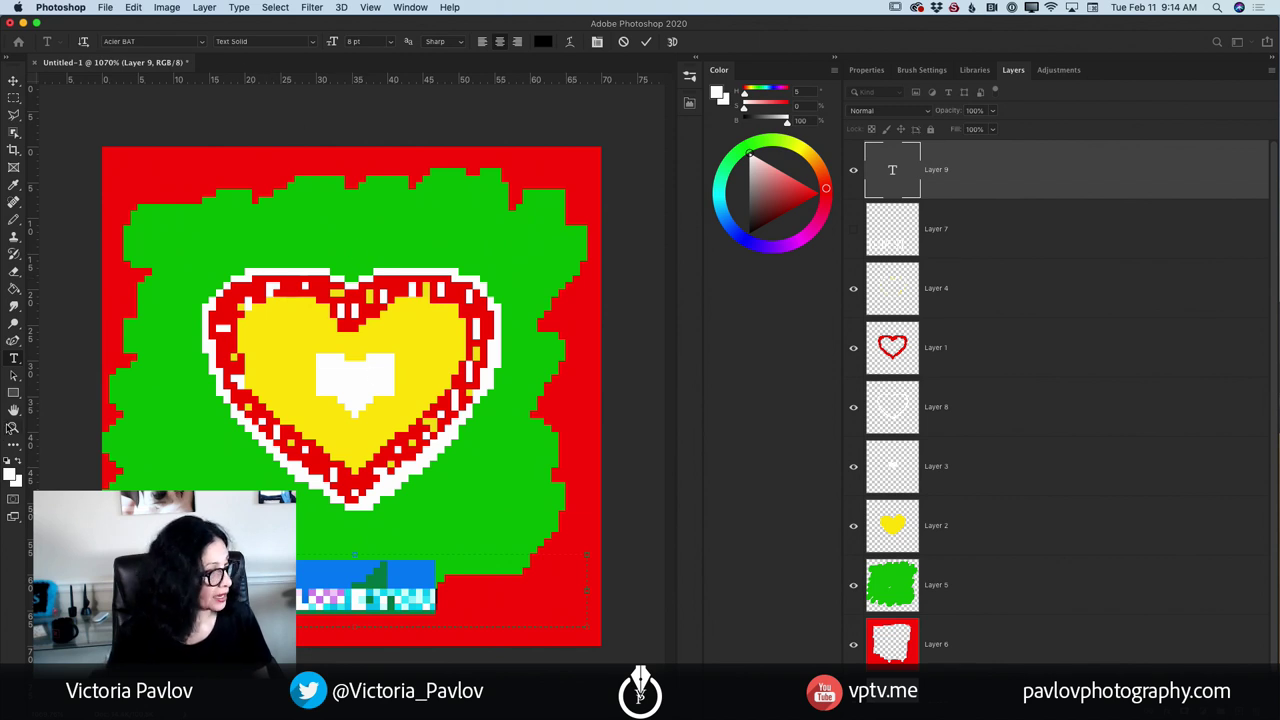
pyautogui.click(11, 428)
pyautogui.press('super+minus')
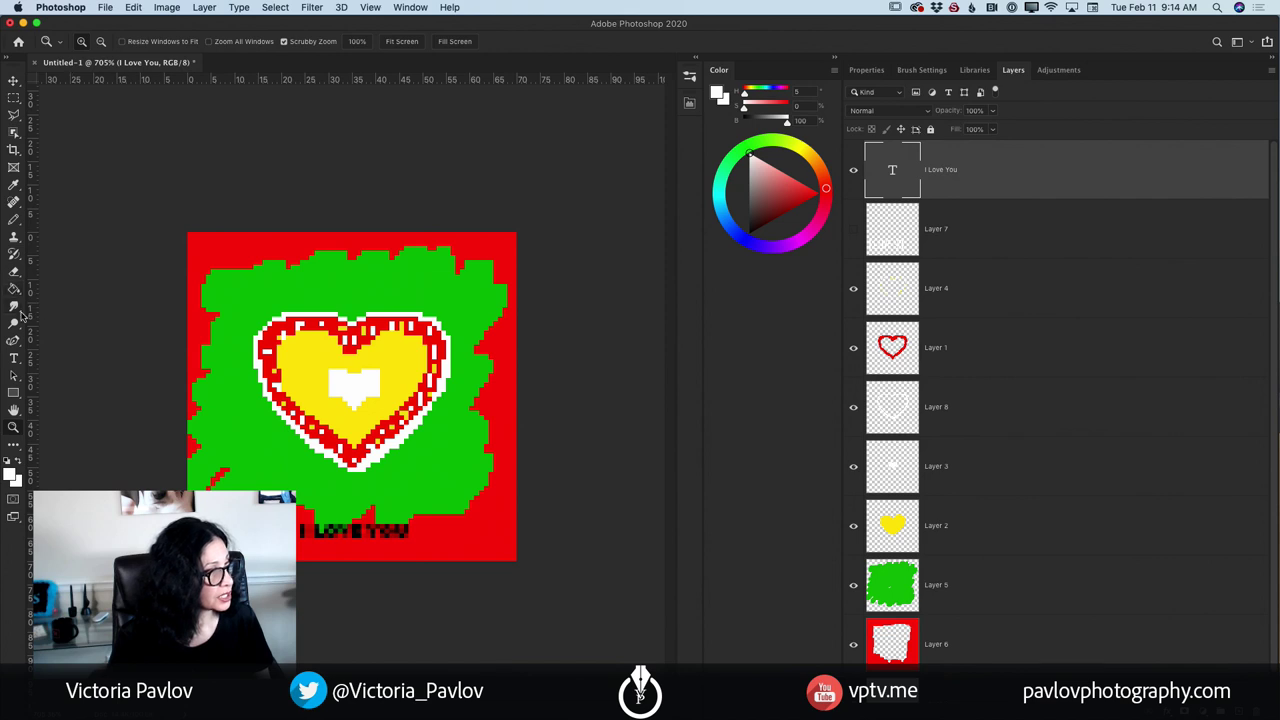
pyautogui.click(13, 360)
pyautogui.tripleClick(372, 533)
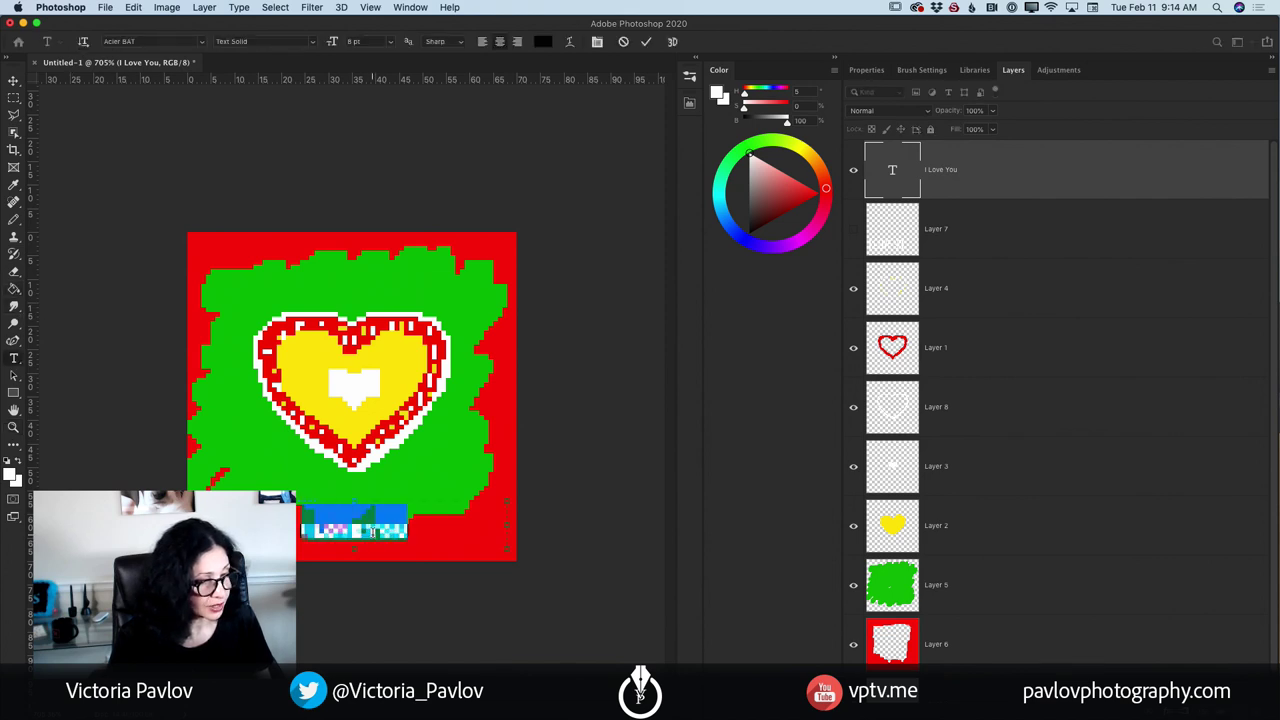
pyautogui.click(546, 40)
pyautogui.click(73, 348)
pyautogui.click(374, 339)
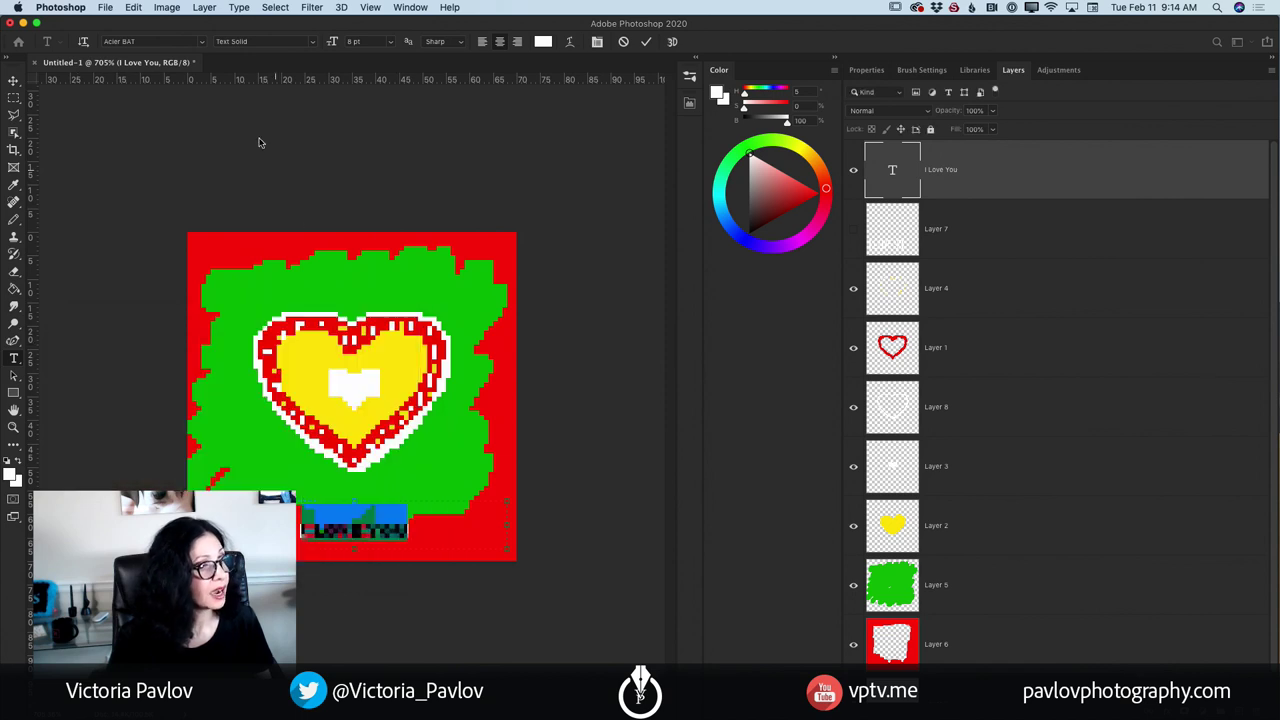
# - Set the "I Love You" text's font to Al Fresco and hide its text layer
pyautogui.click(201, 44)
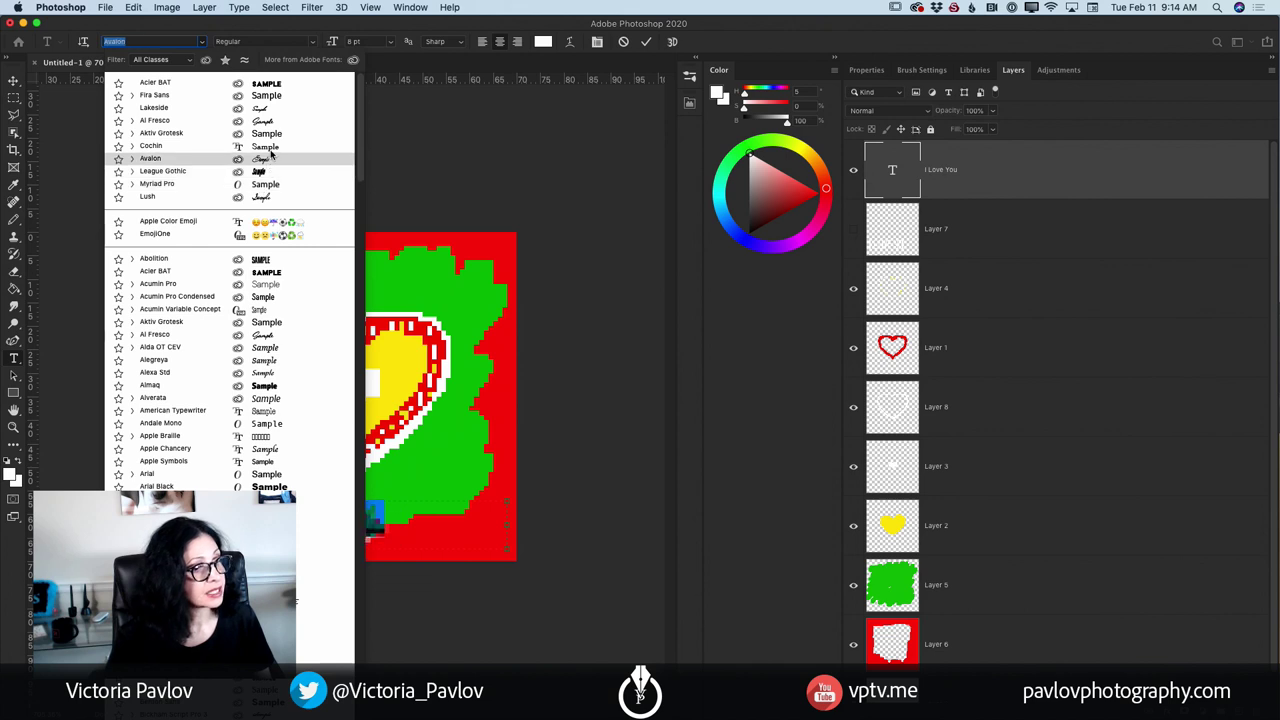
pyautogui.click(262, 121)
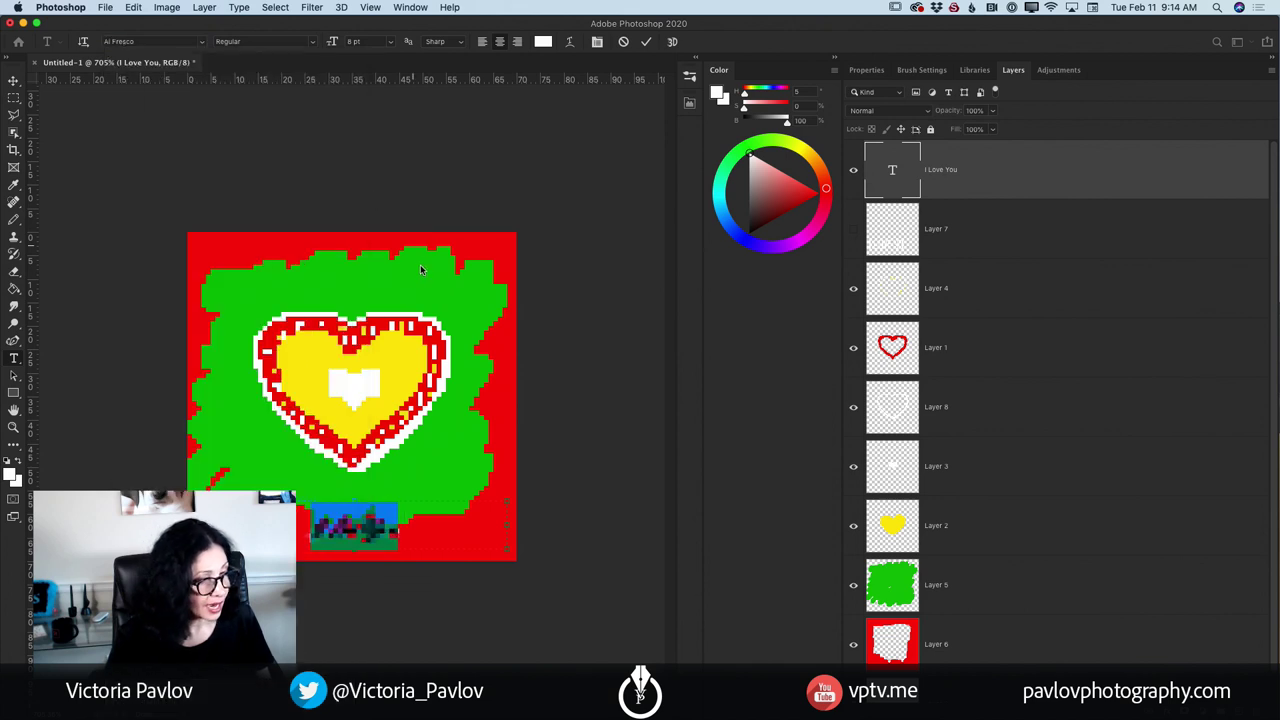
pyautogui.click(856, 172)
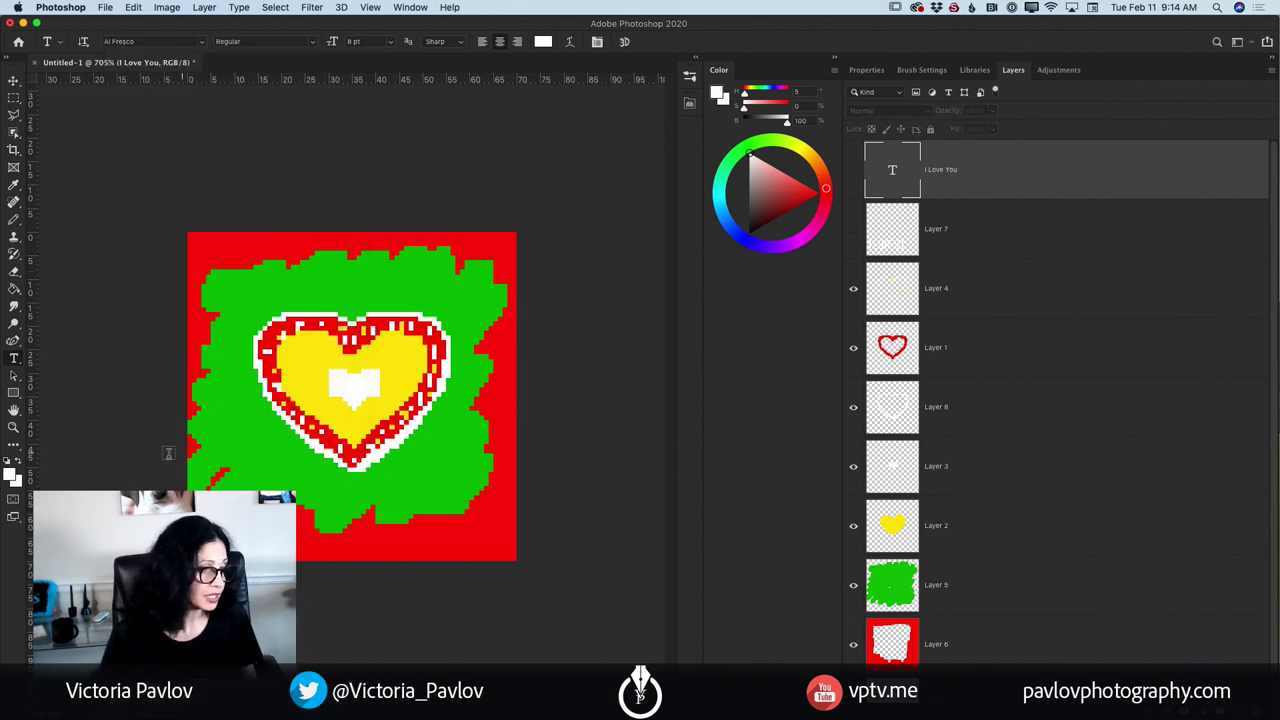
pyautogui.click(13, 427)
pyautogui.moveTo(382, 491); pyautogui.dragTo(403, 514)
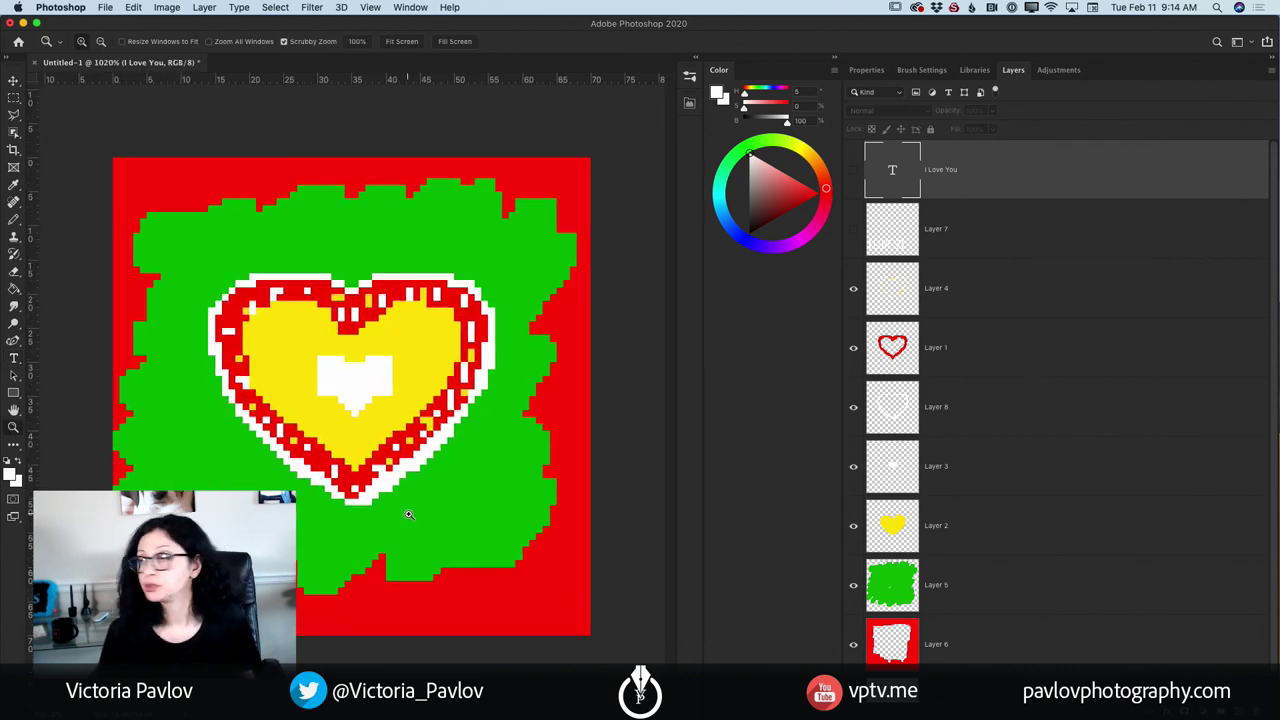